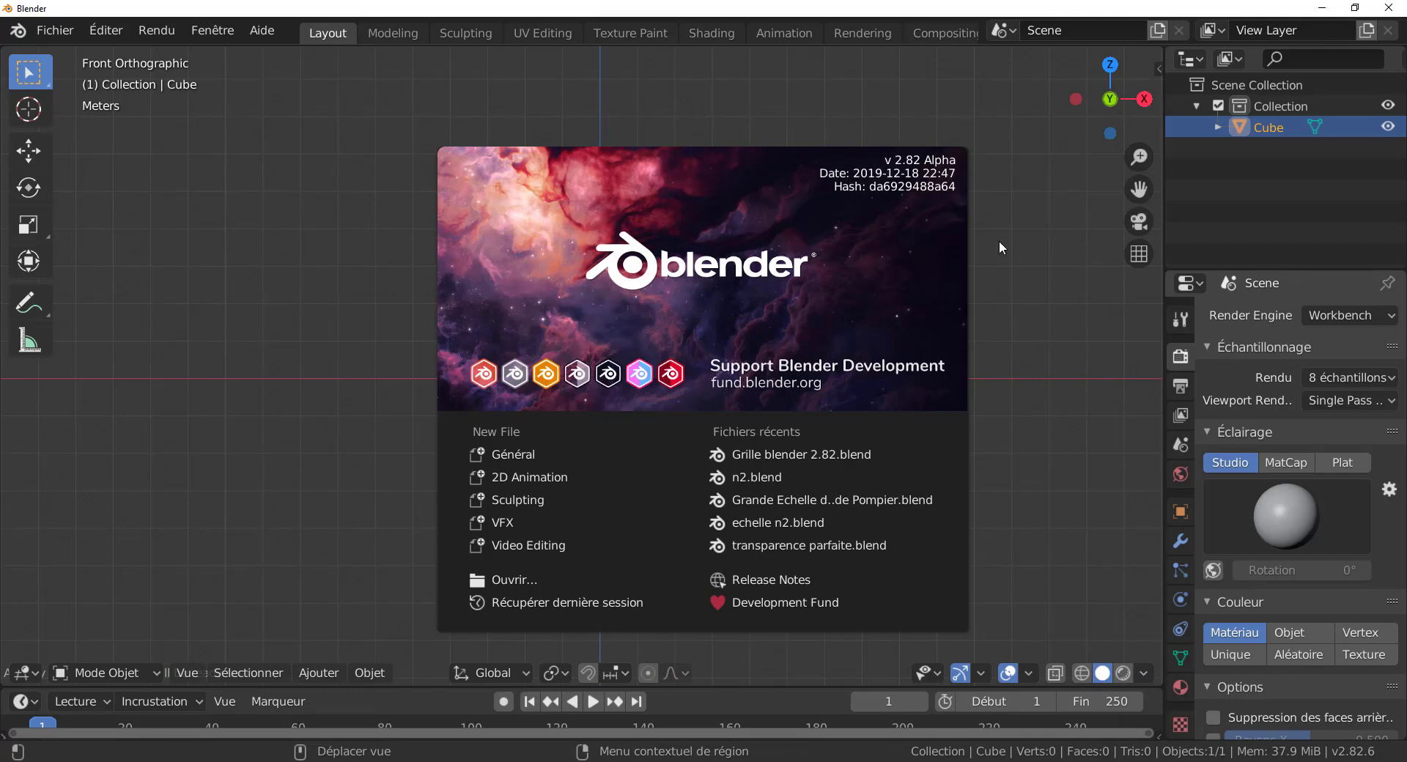
Dismiss the splash screen and add a Grid mesh (Grille) at the world origin.
left_click(1046, 403)
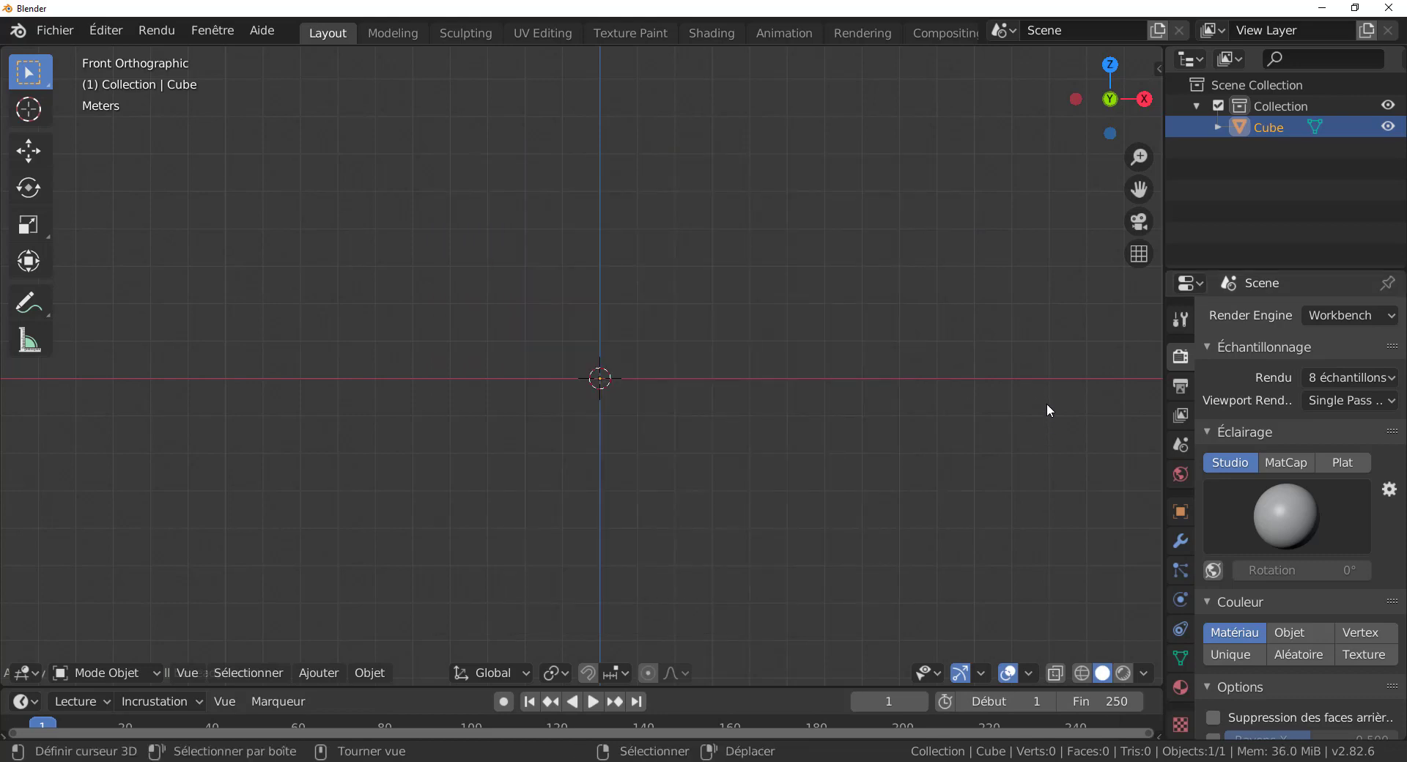
scroll(630, 429, "up", 3)
scroll(630, 432, "down", 2)
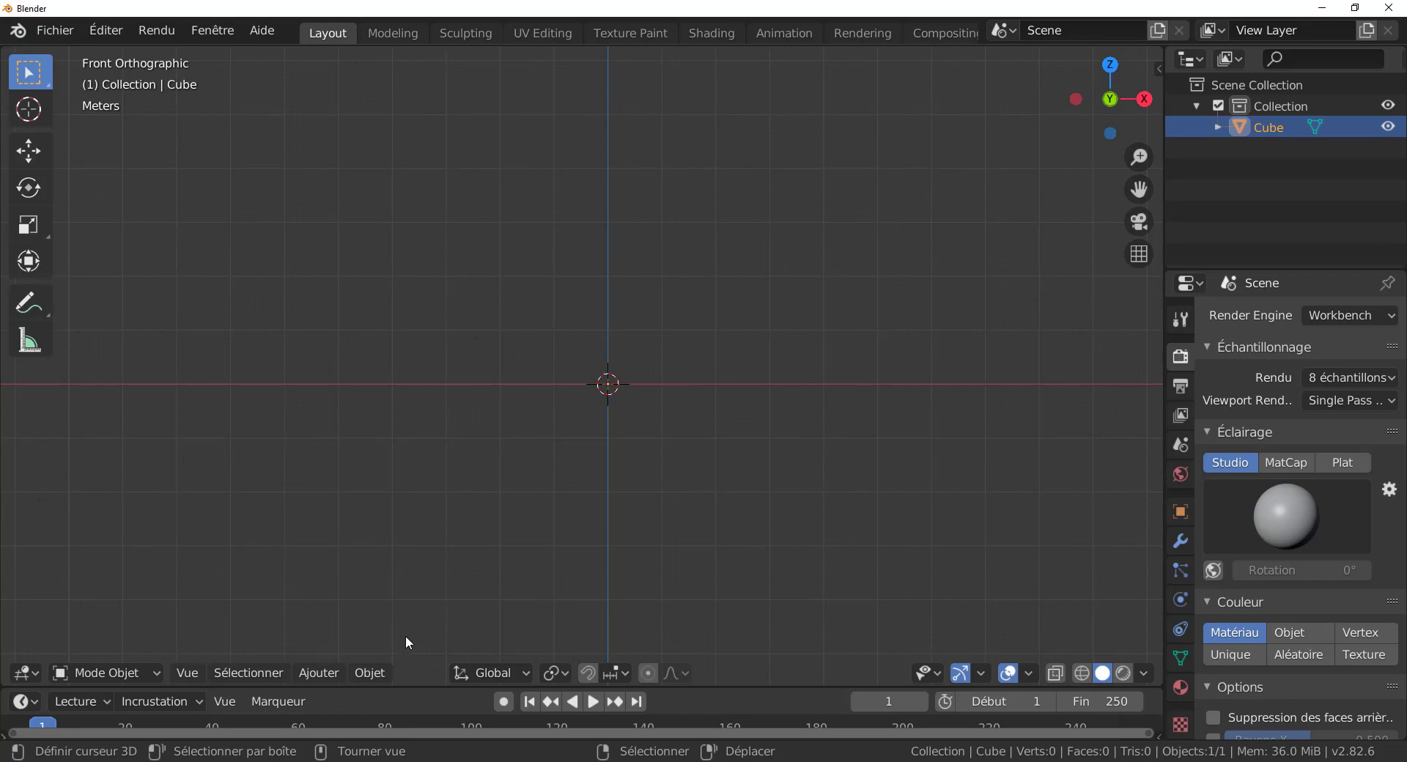
left_click(309, 682)
mouse_move(320, 653)
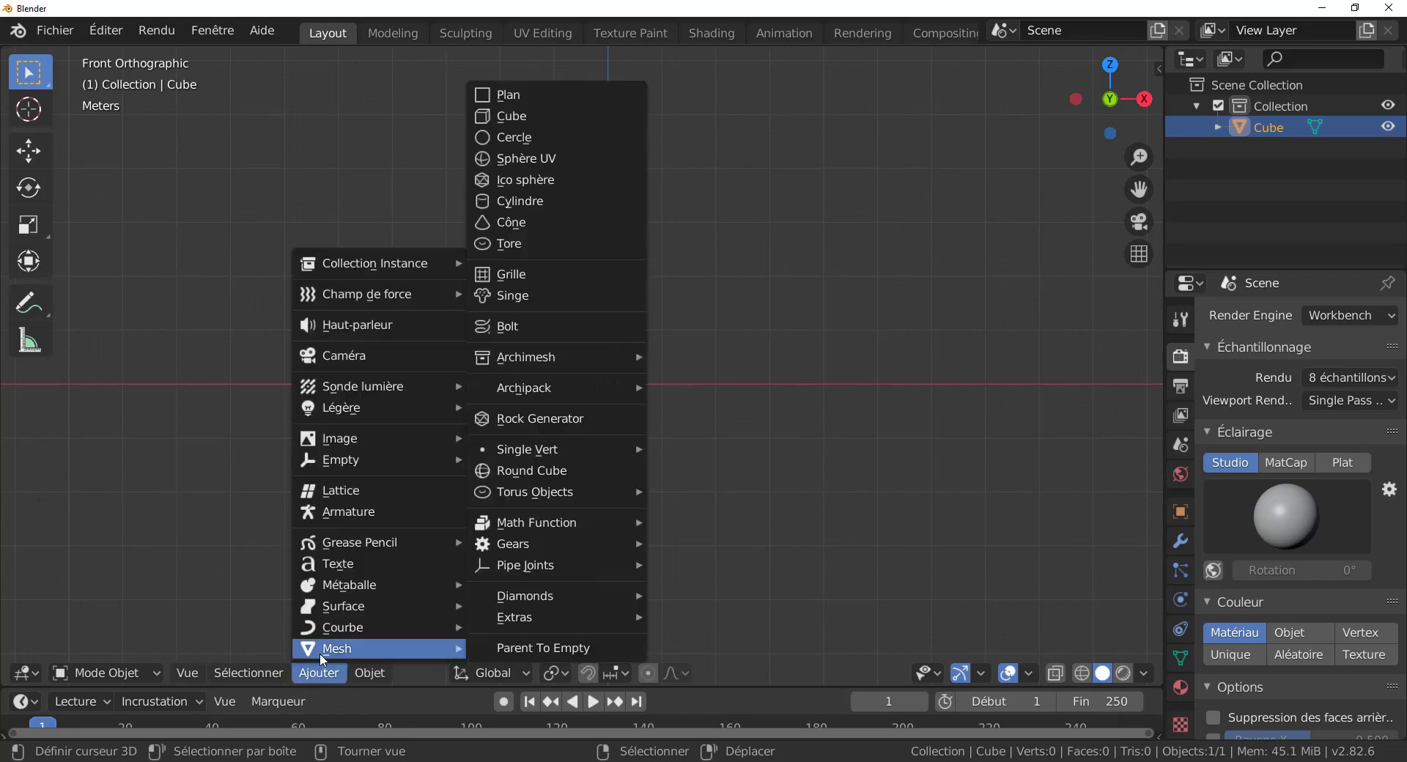
left_click(548, 275)
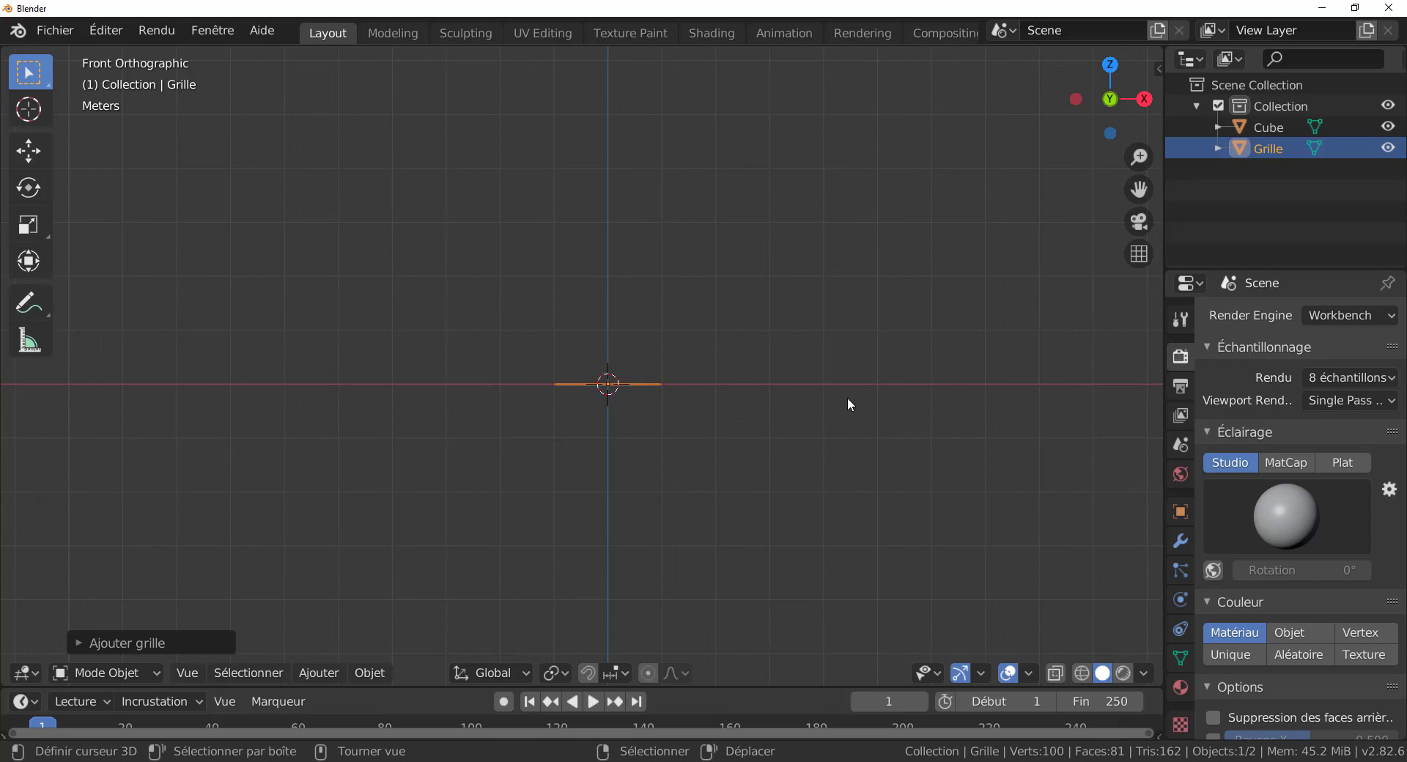
Switch to the top orthographic view and enter Edit Mode on the grid, framed in the viewport.
key("KP_7")
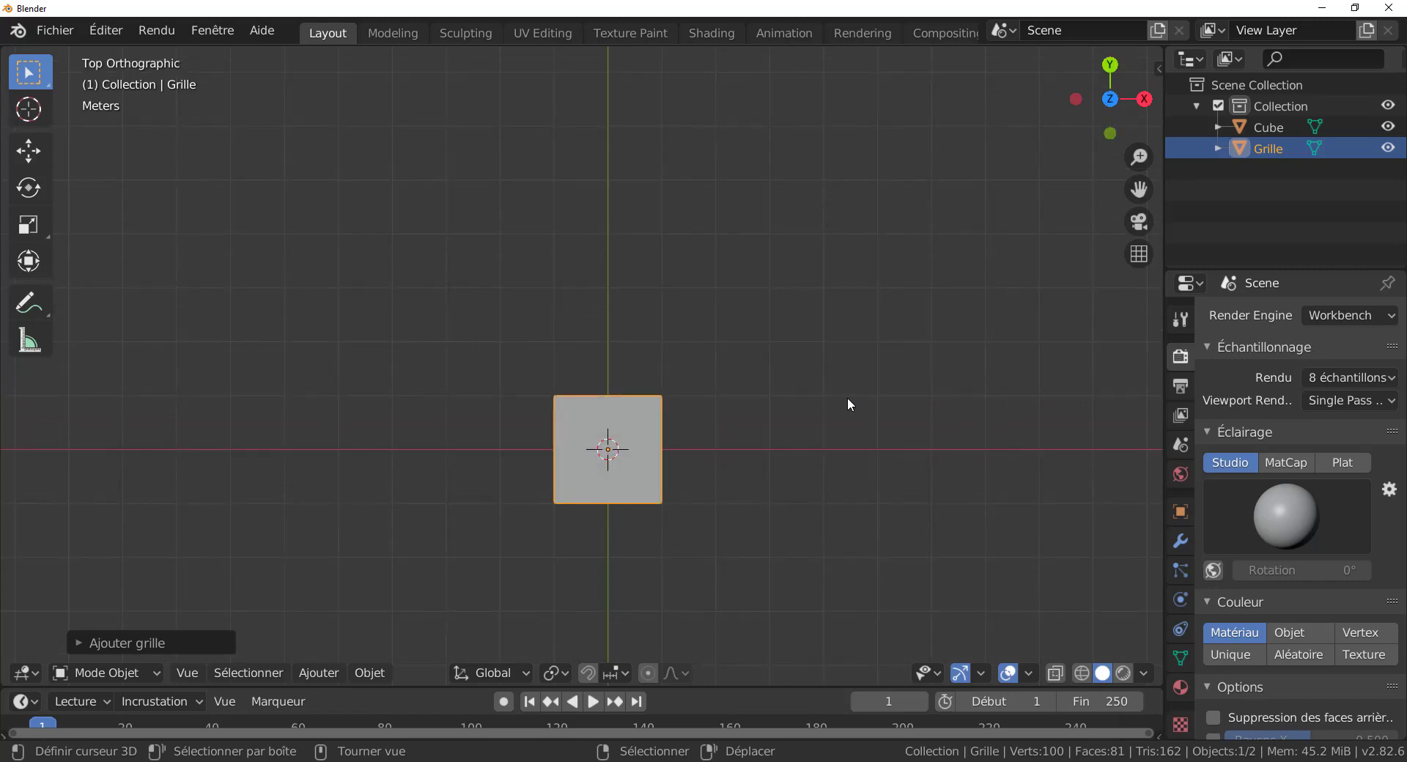
key("Tab")
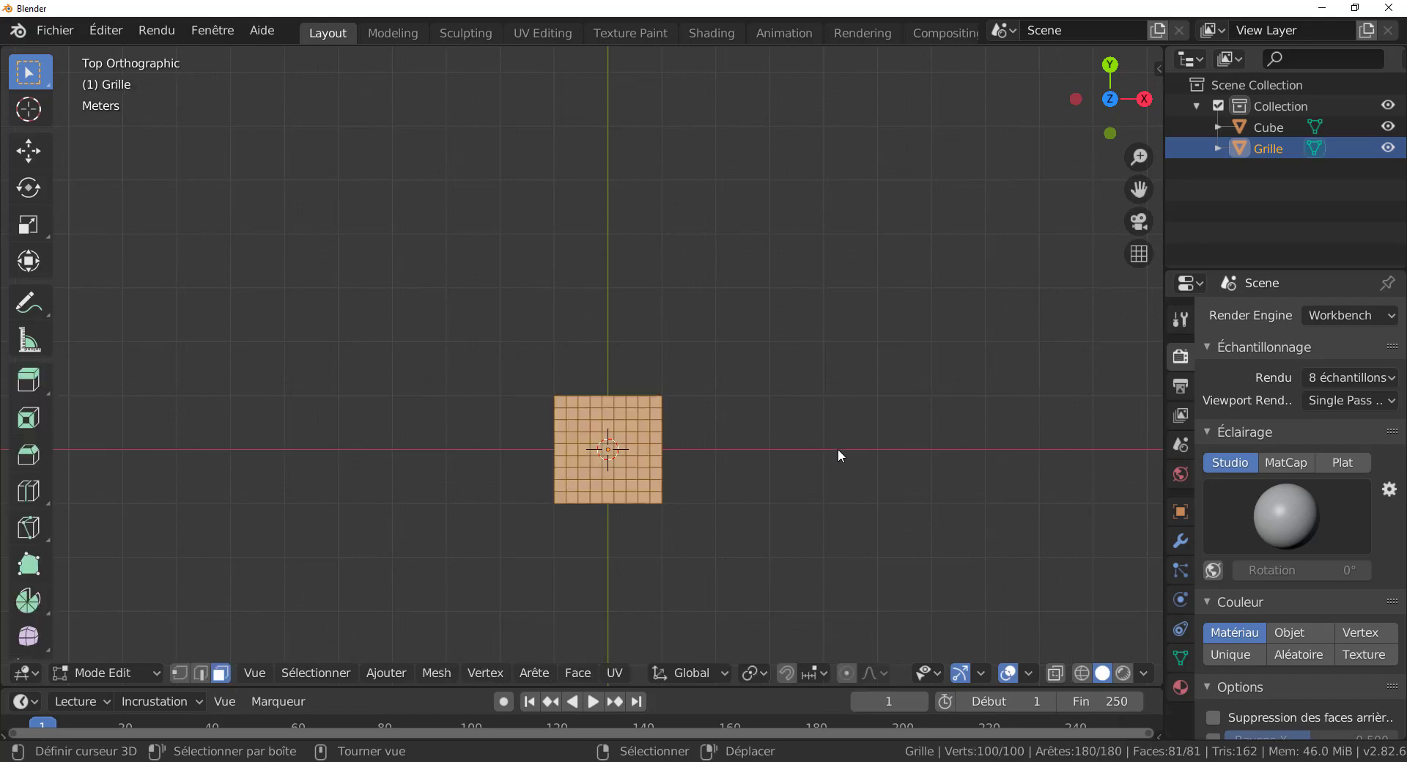
key("alt+Home")
scroll(762, 443, "up", 5)
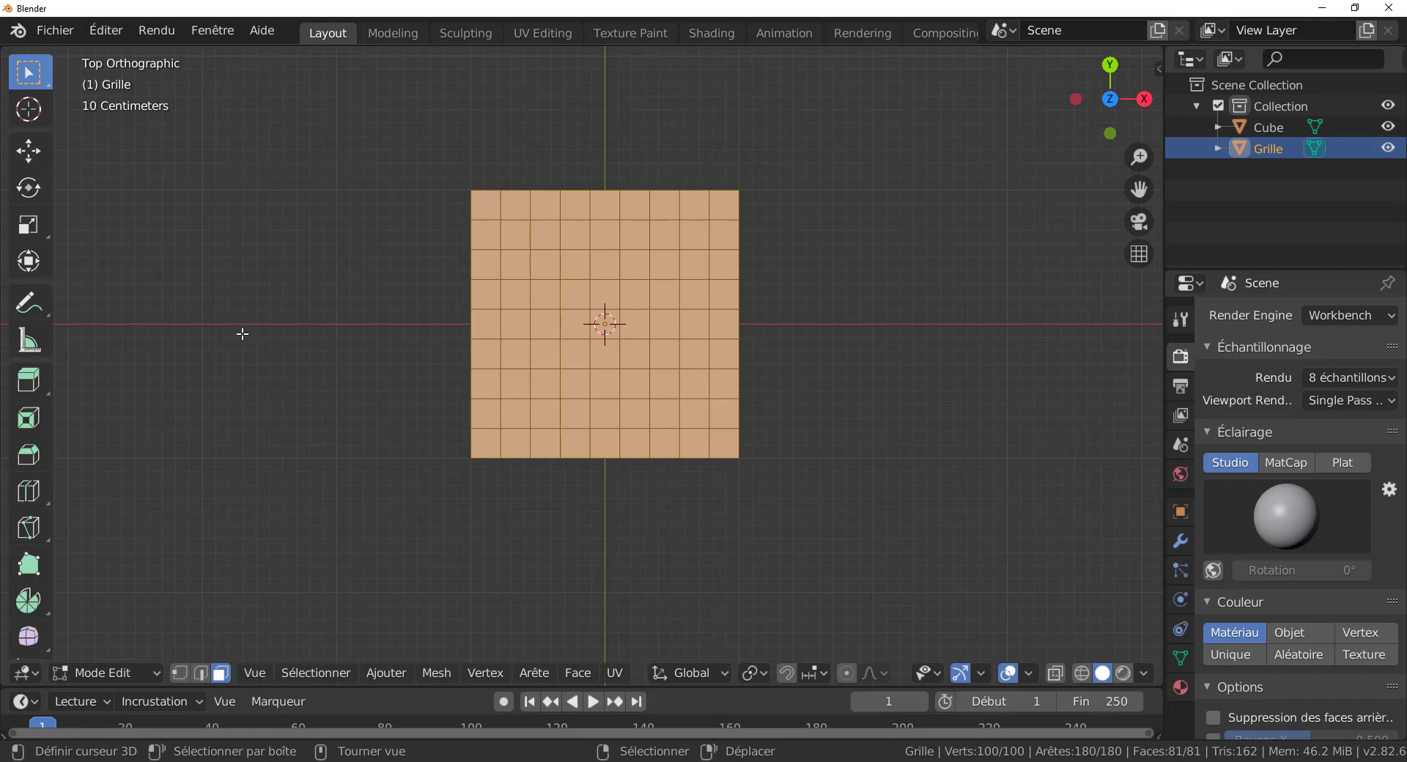
key("q")
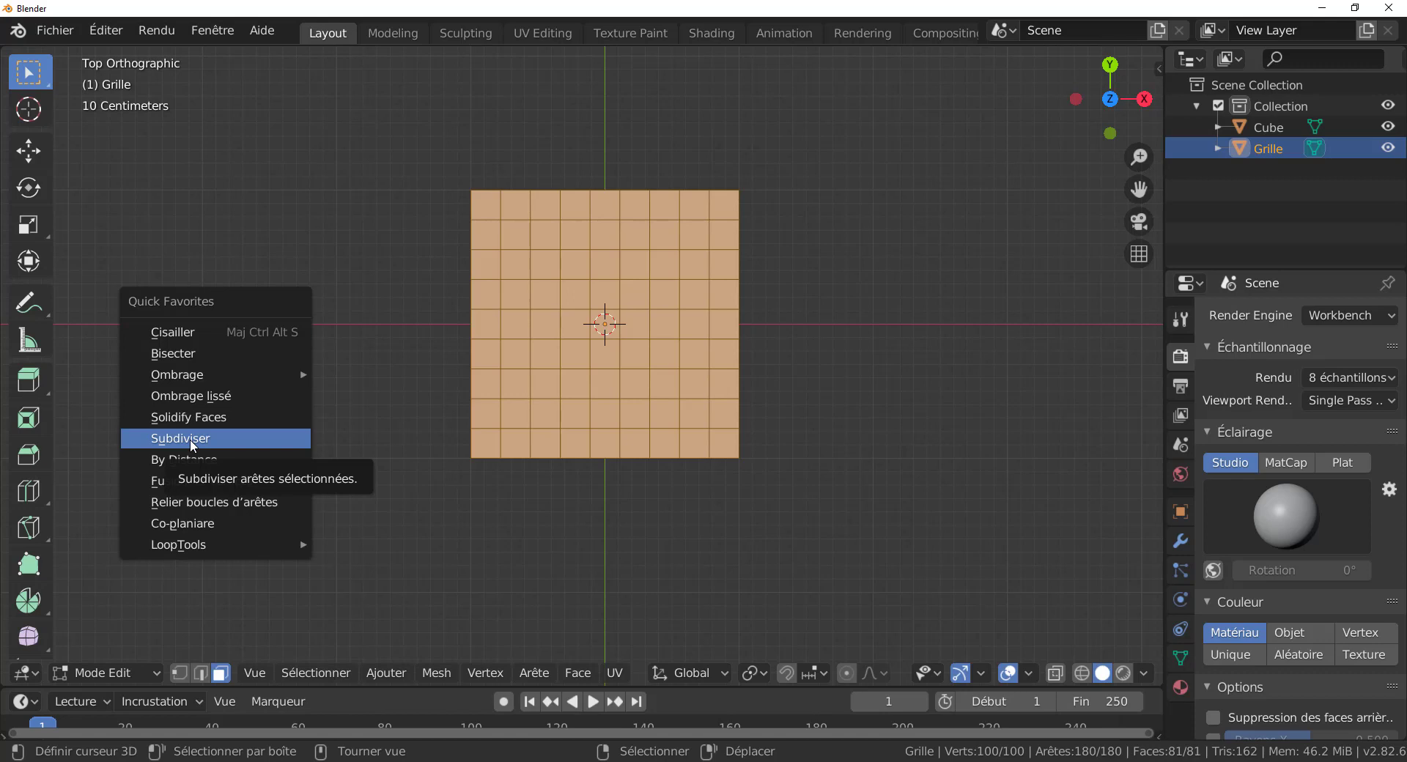
left_click(388, 673)
mouse_move(305, 676)
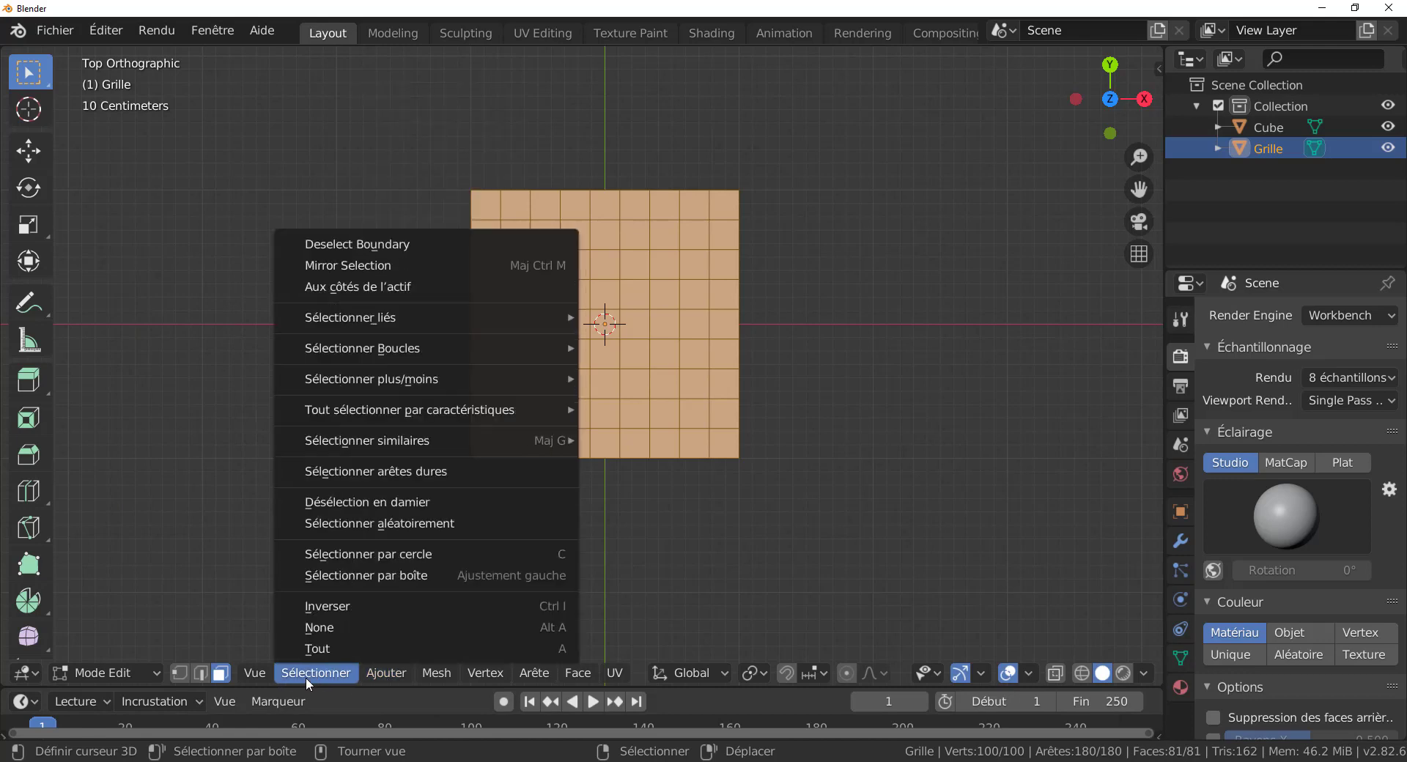
right_click(320, 441)
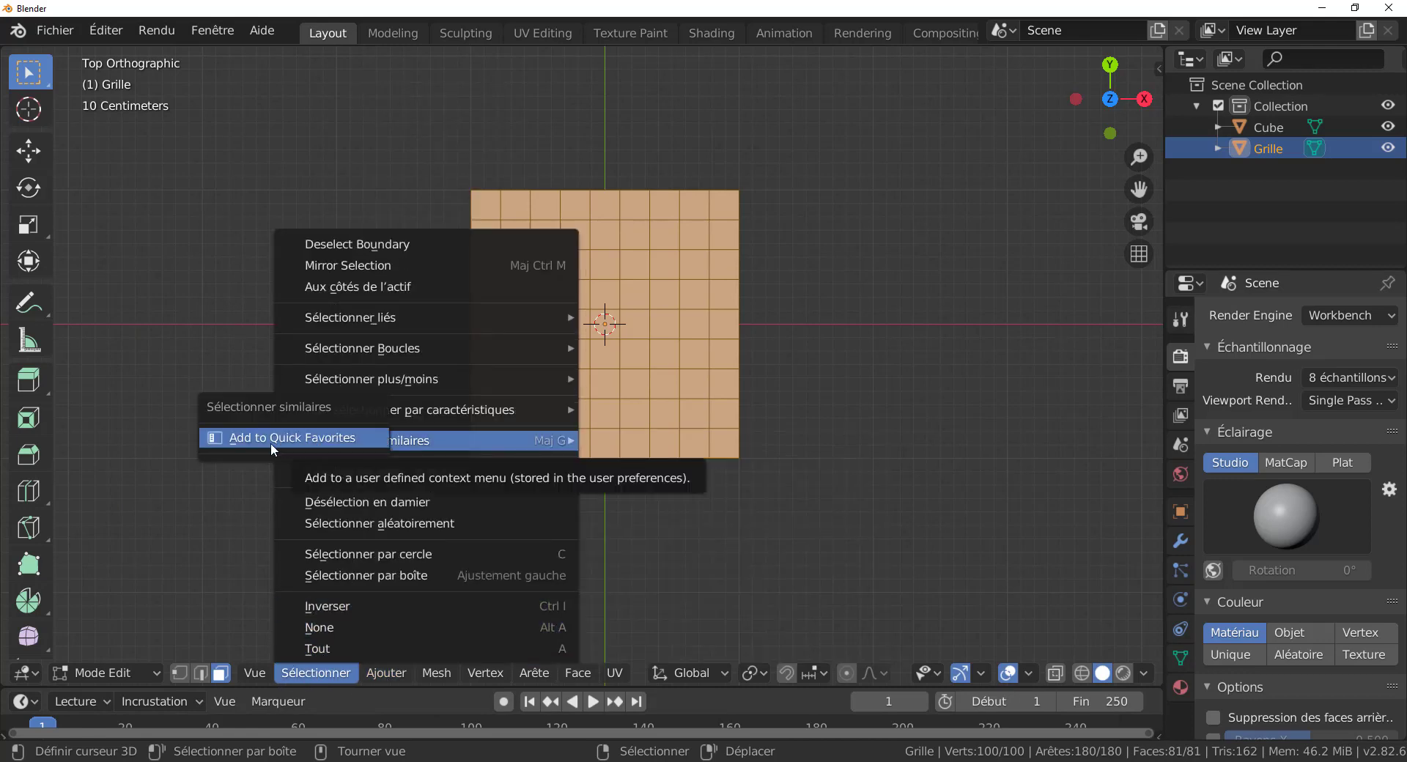
left_click(329, 438)
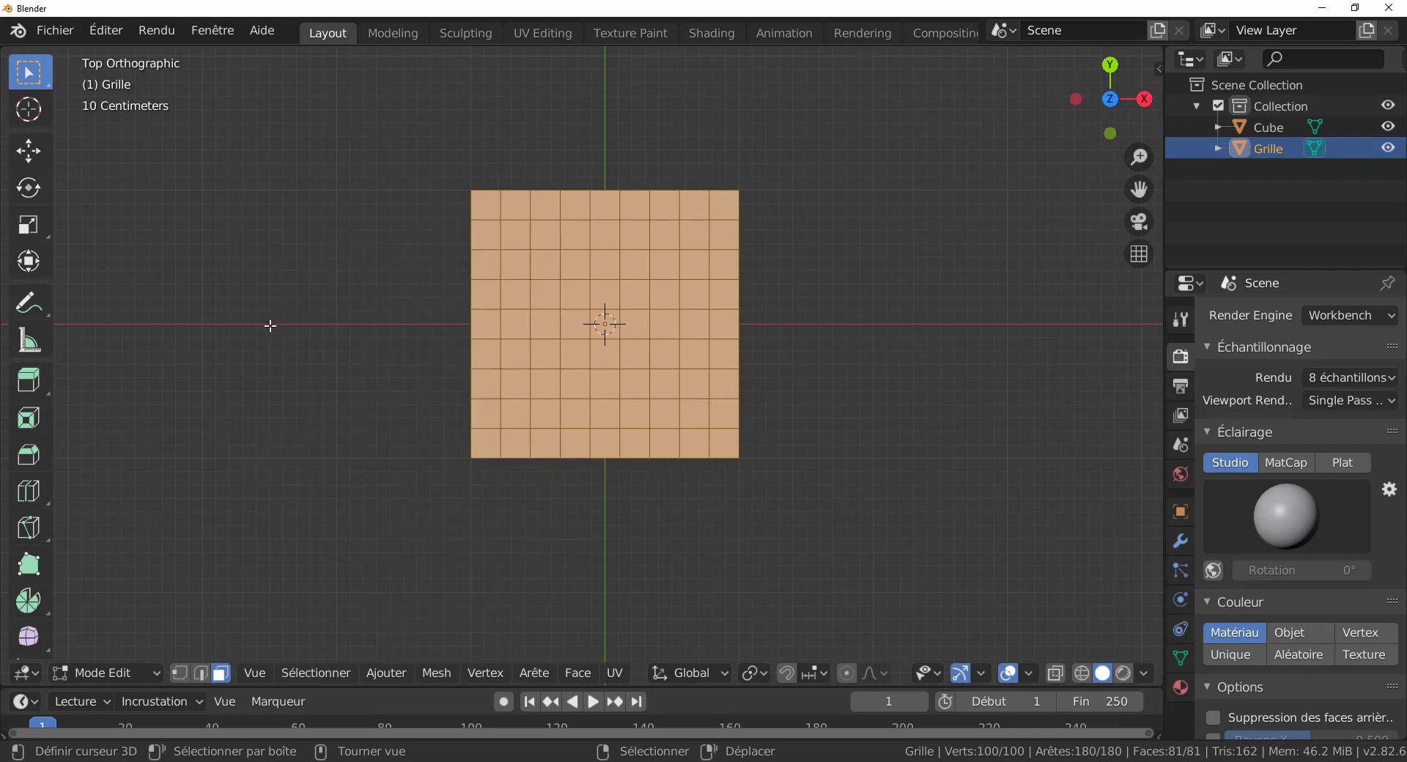
Subdivide all faces of the grid once using the Subdivide command (Subdiviser) from Quick Favorites.
key("q")
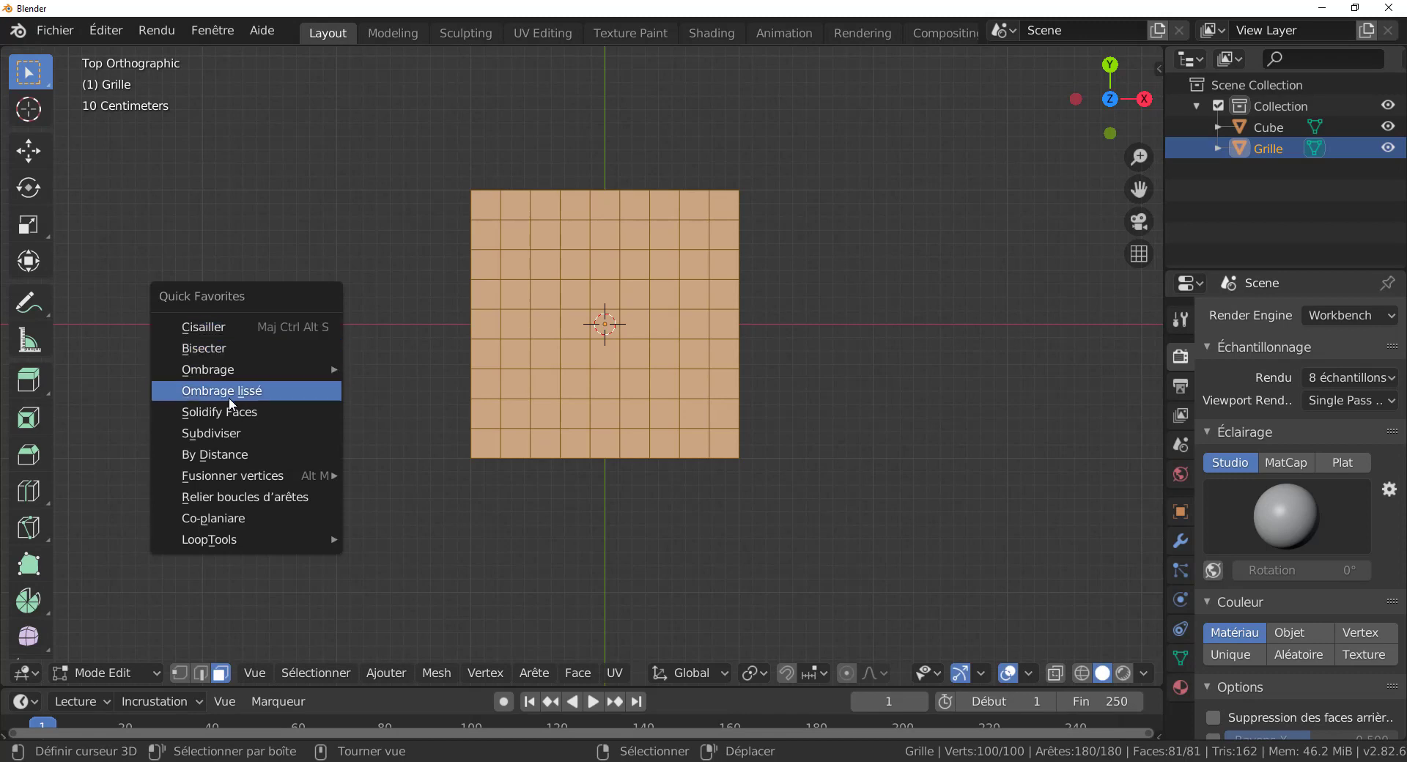
mouse_move(229, 362)
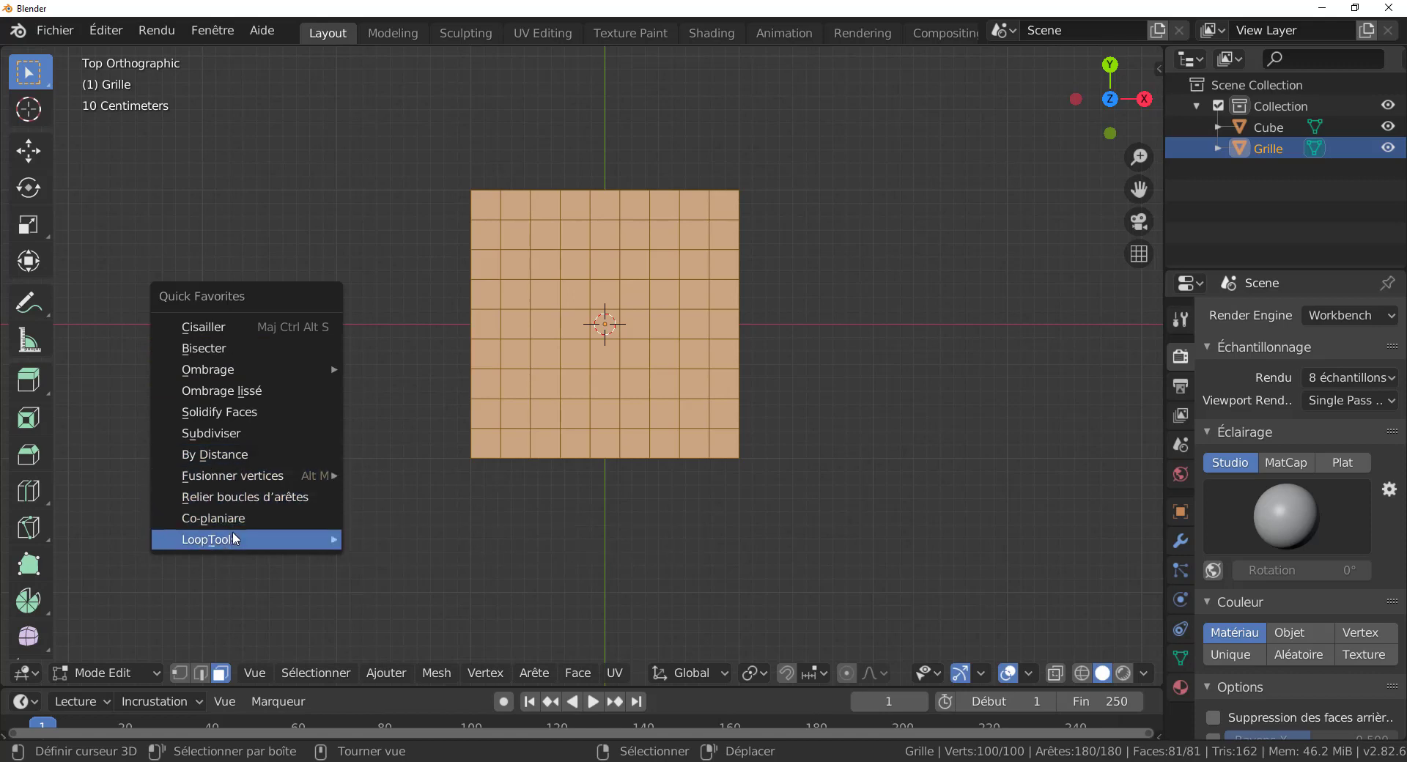
mouse_move(232, 532)
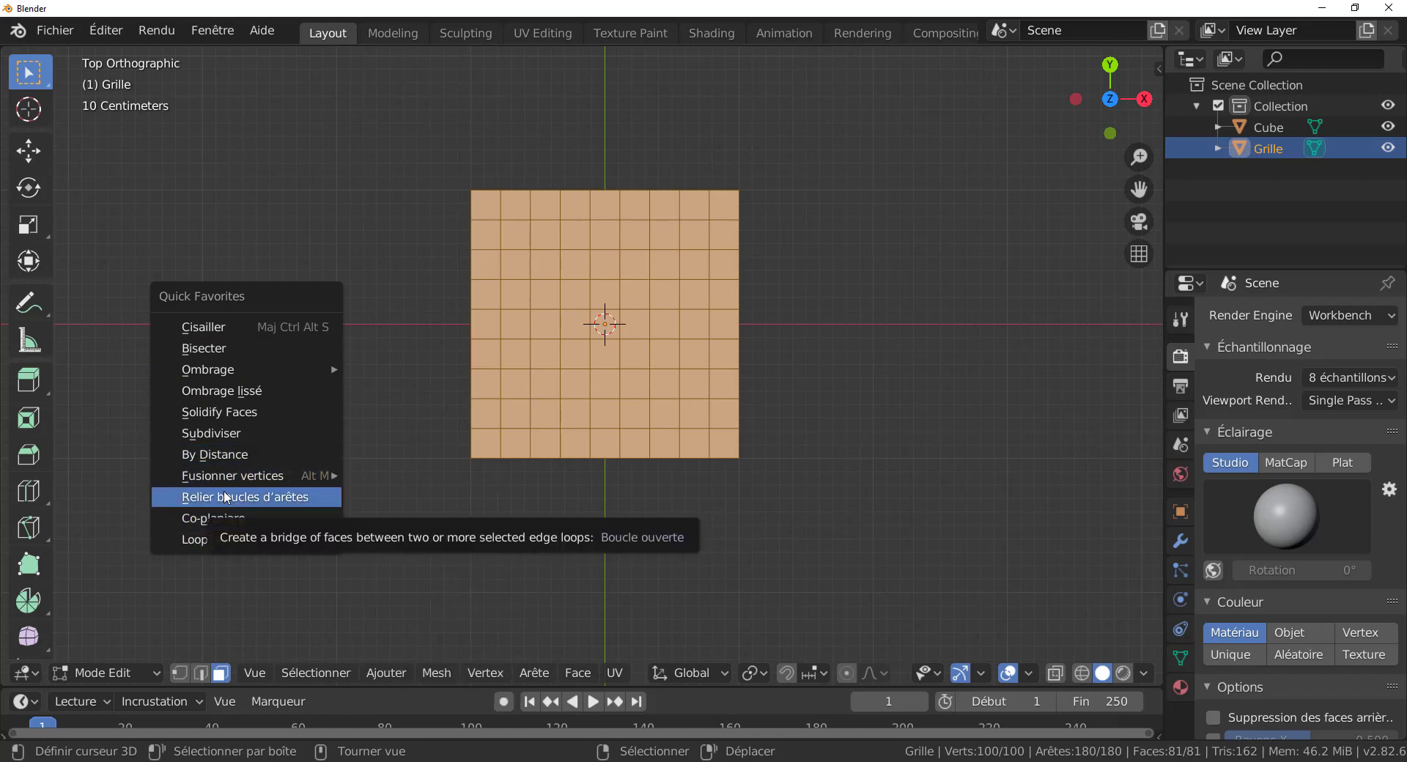
mouse_move(217, 481)
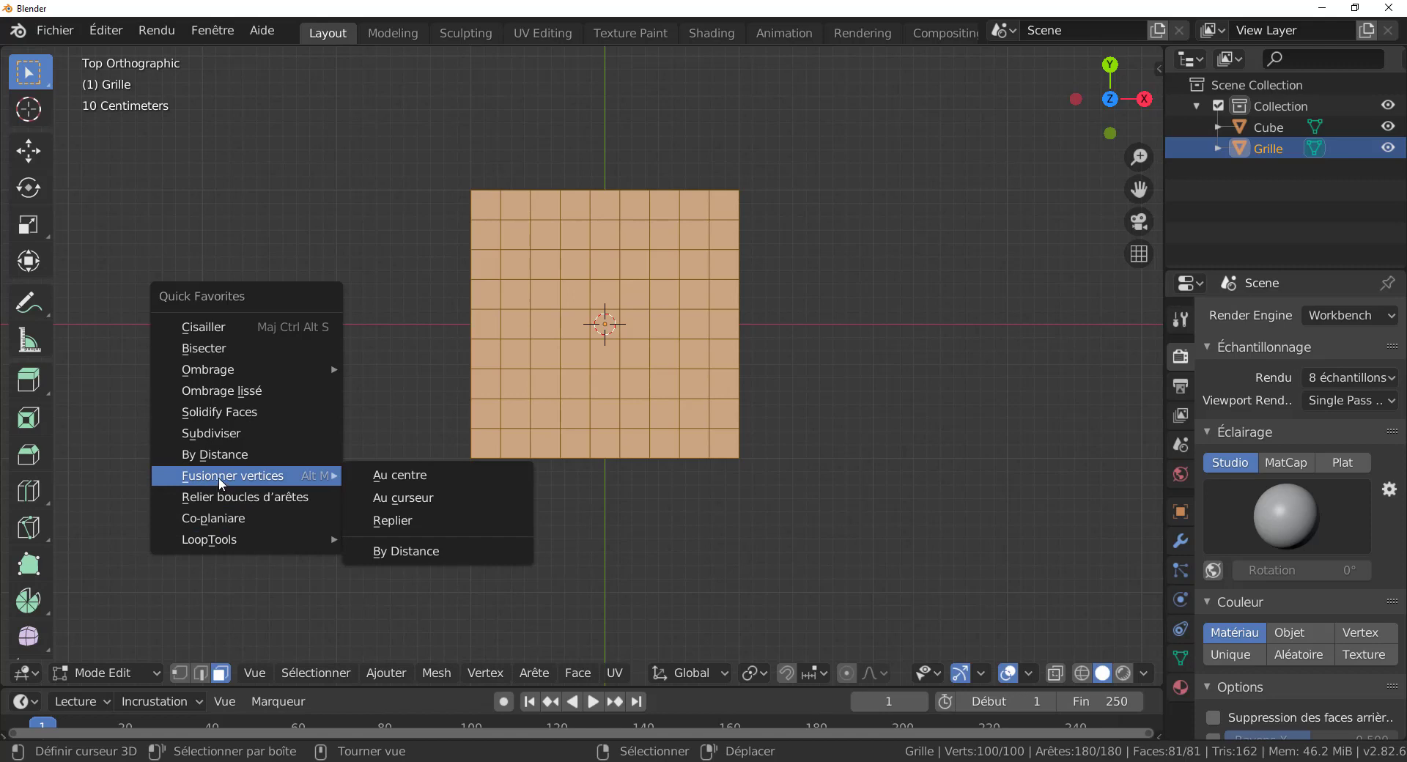
left_click(221, 434)
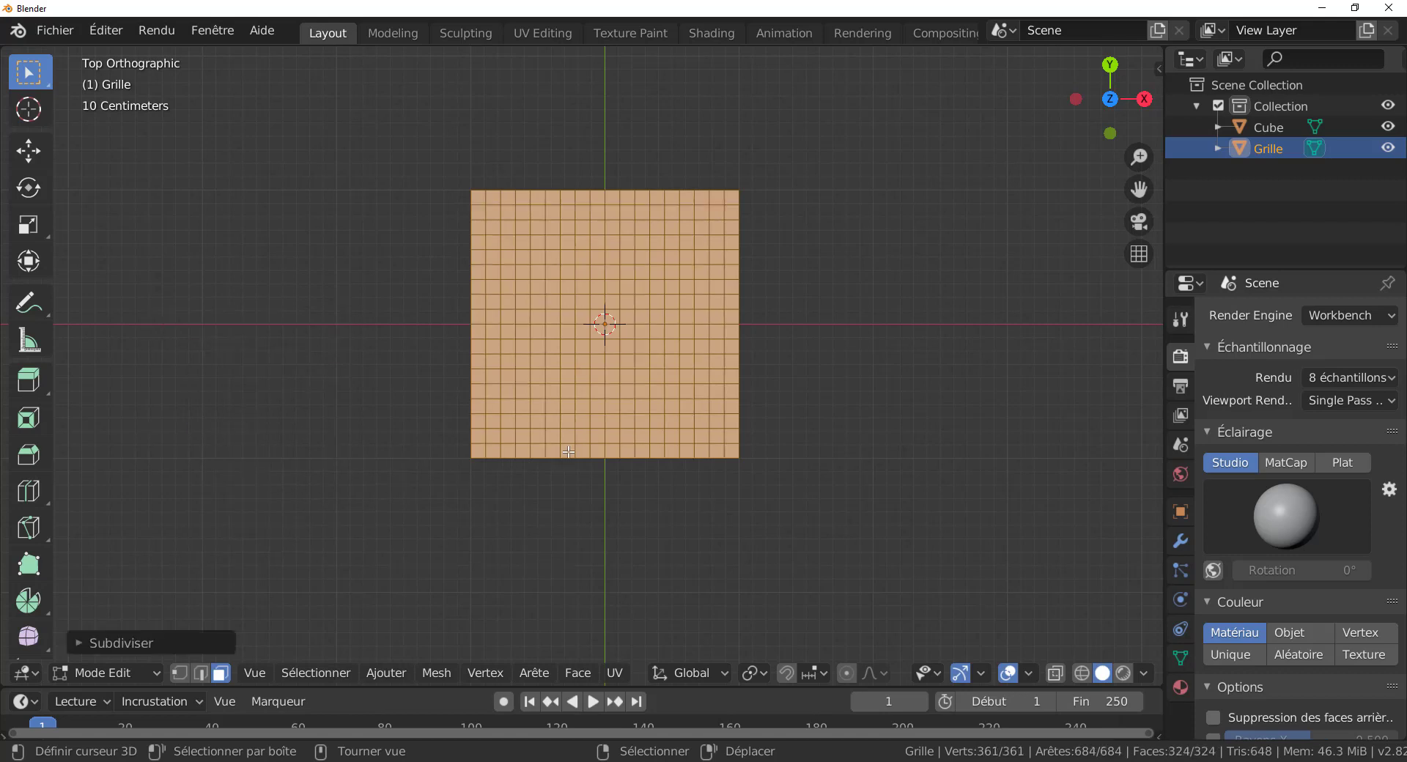
Poke all grid faces (Faces en éventail) and convert the triangles to quads for a diagonal pattern.
scroll(568, 451, "up", 2)
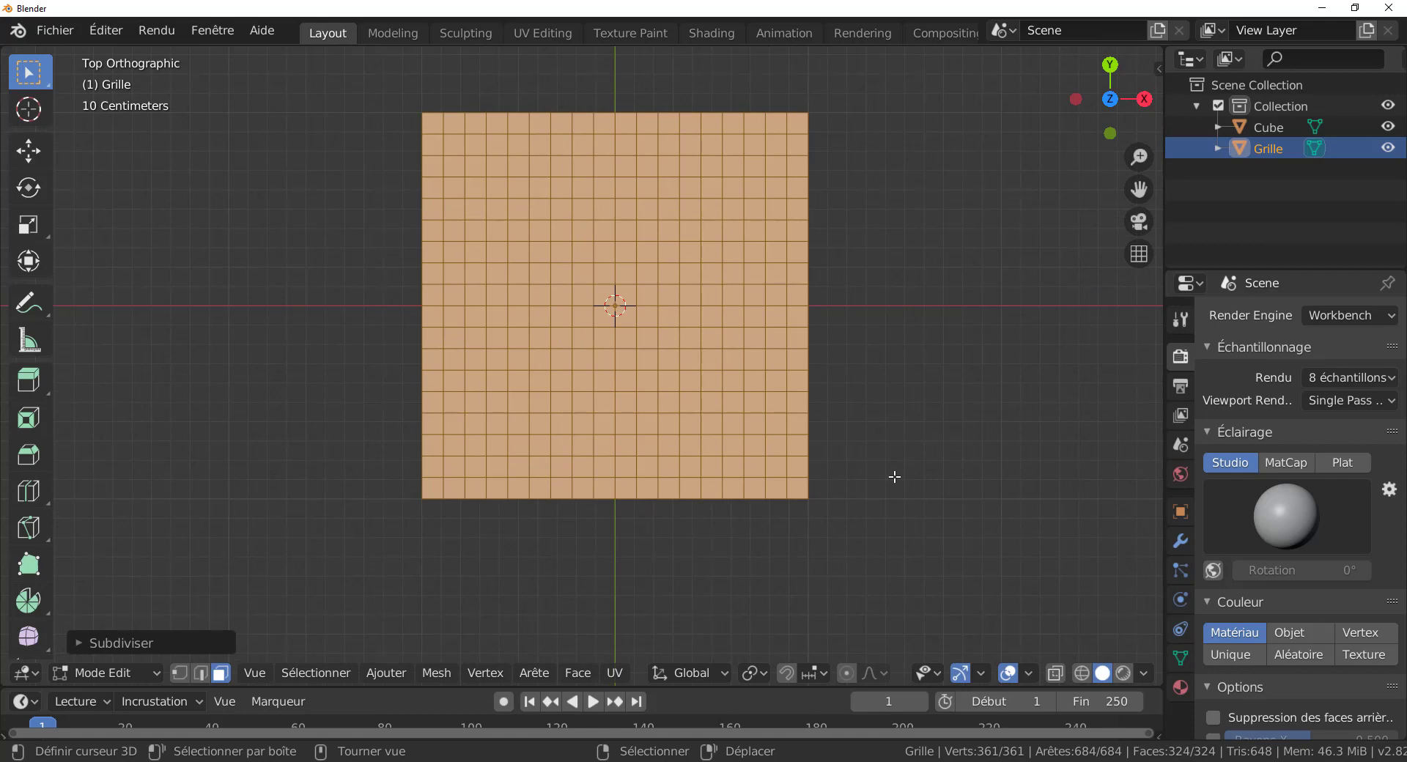
scroll(893, 477, "down", 2)
middle_click_drag(894, 477, 826, 517, "shift")
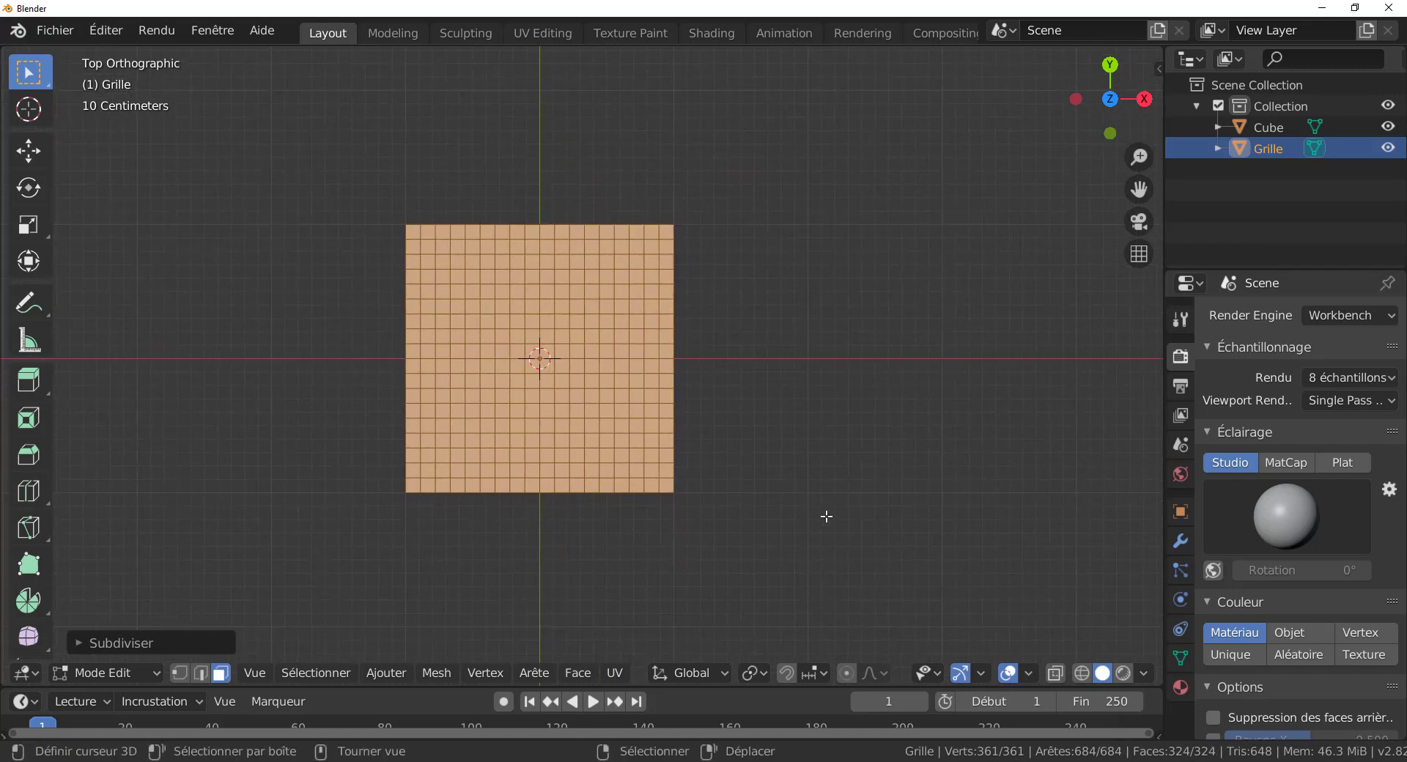
scroll(476, 396, "up", 2)
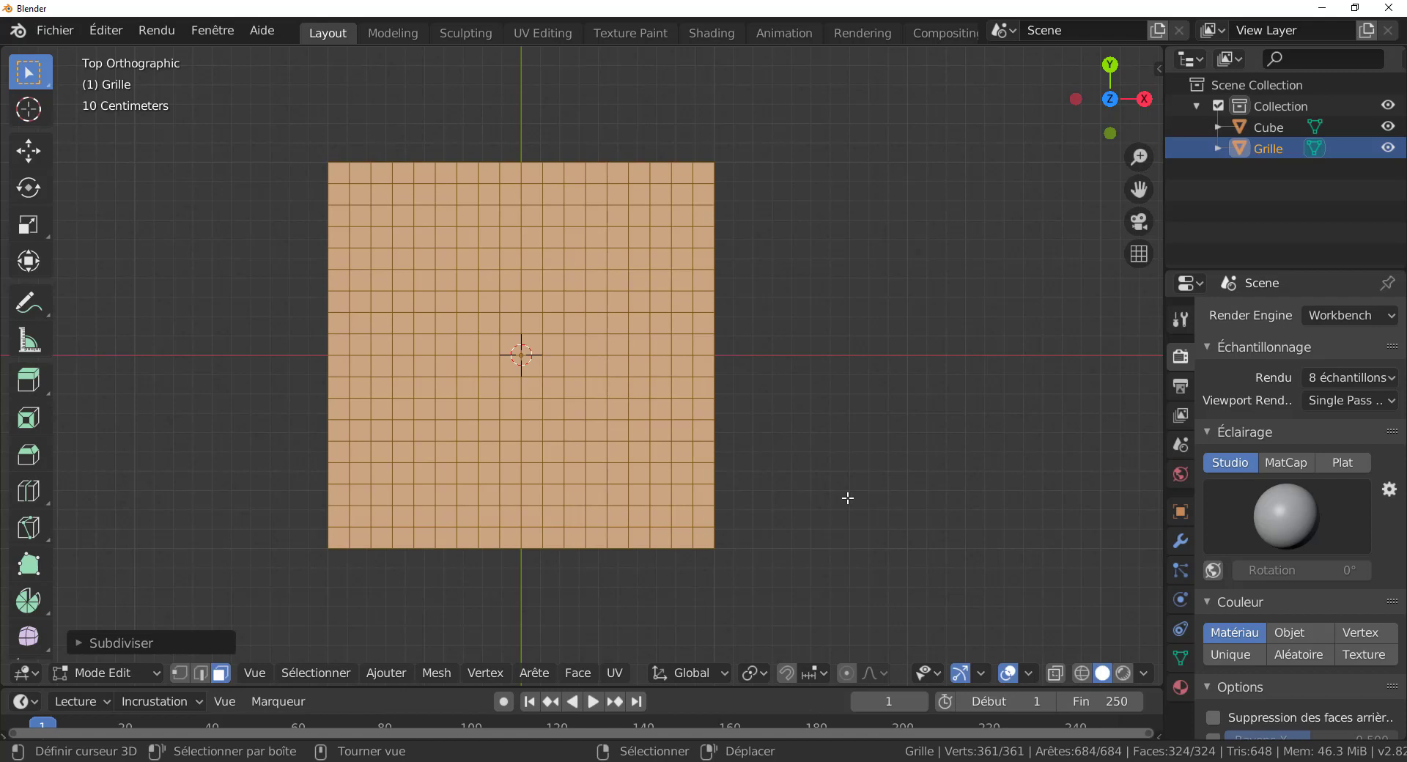
left_click(590, 676)
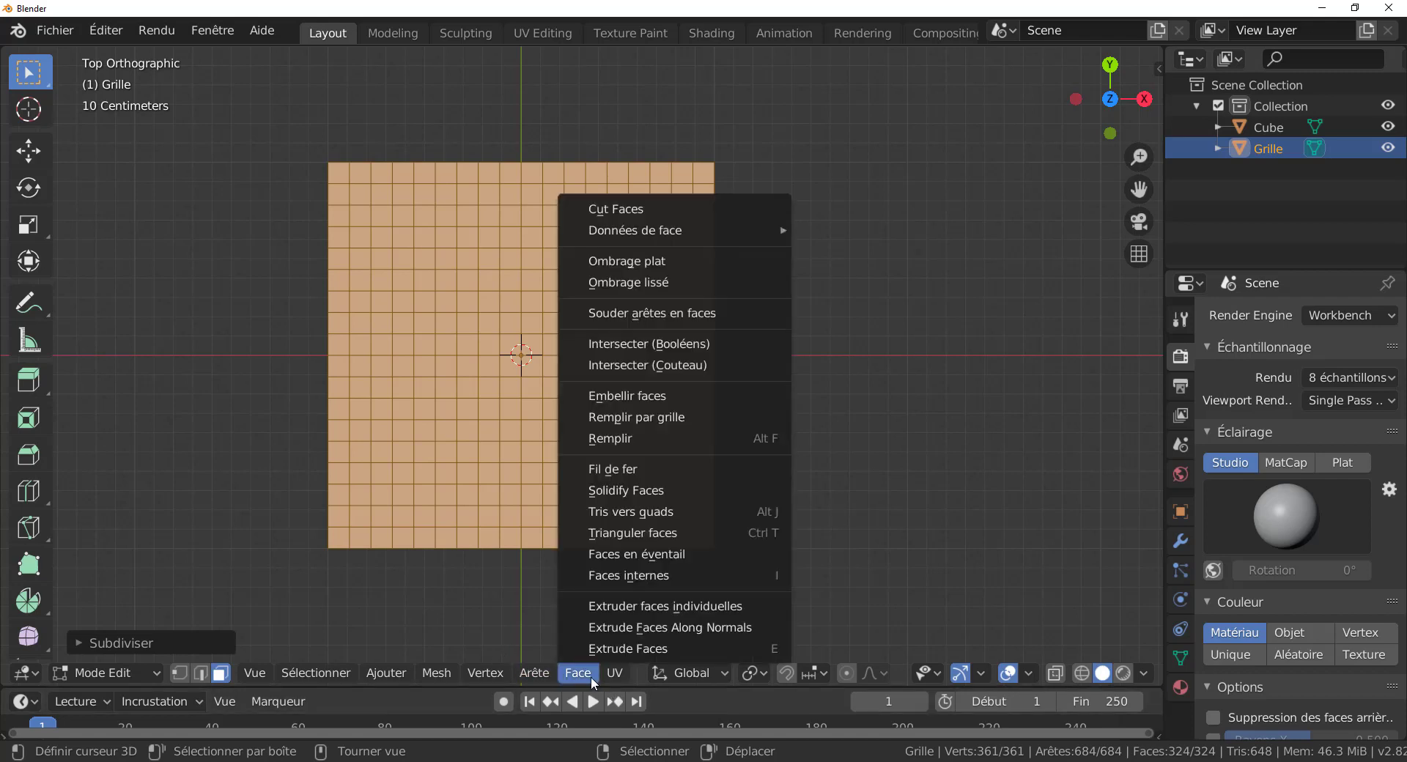
left_click(654, 554)
scroll(836, 531, "up", 4)
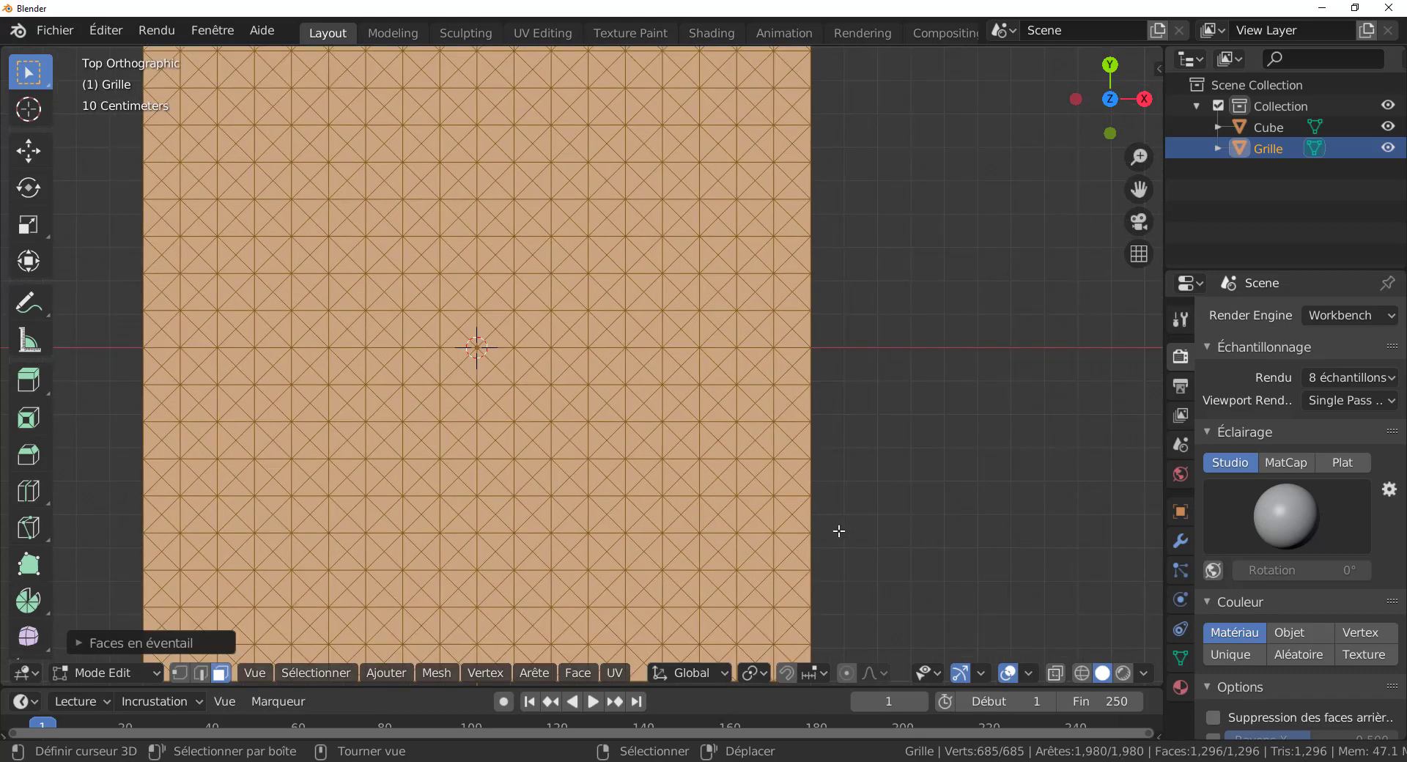
scroll(840, 530, "down", 2)
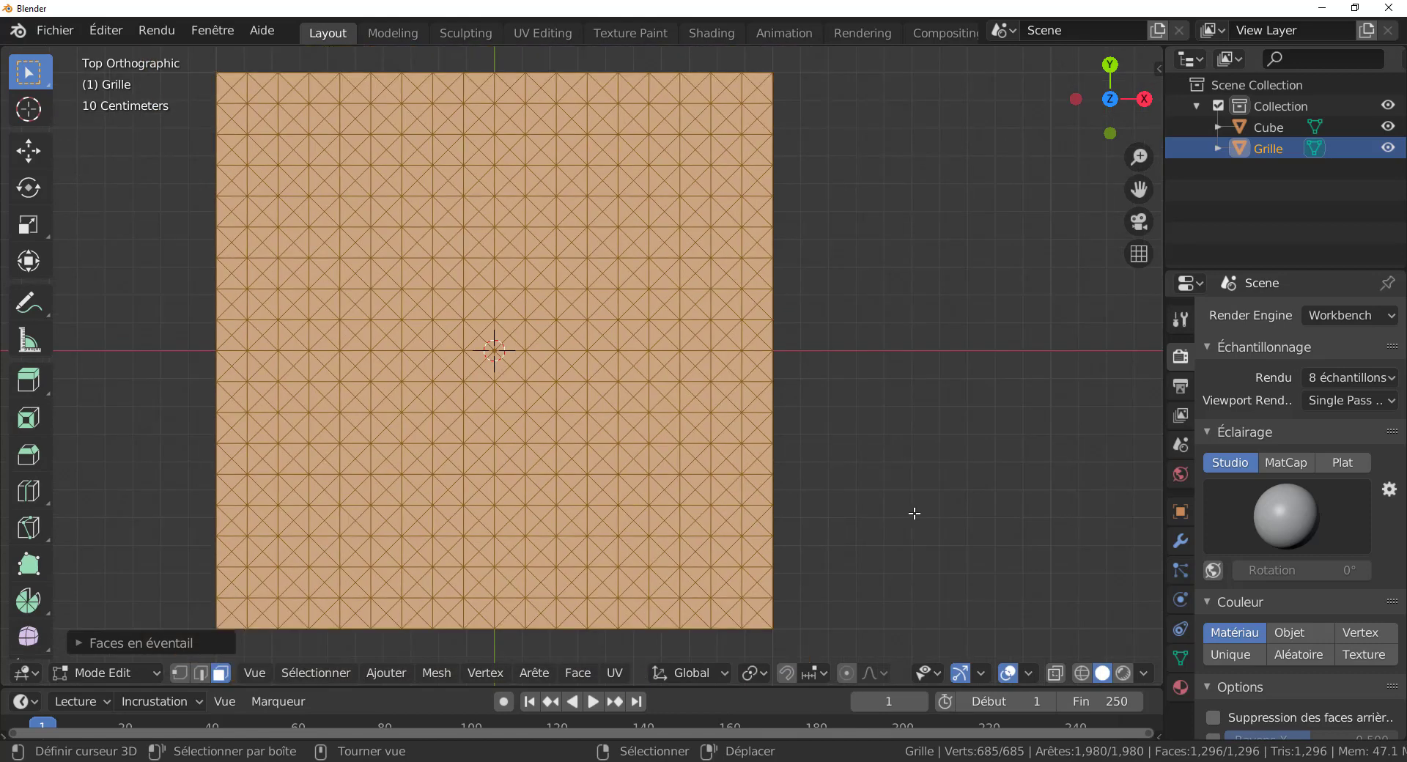
key("alt+j")
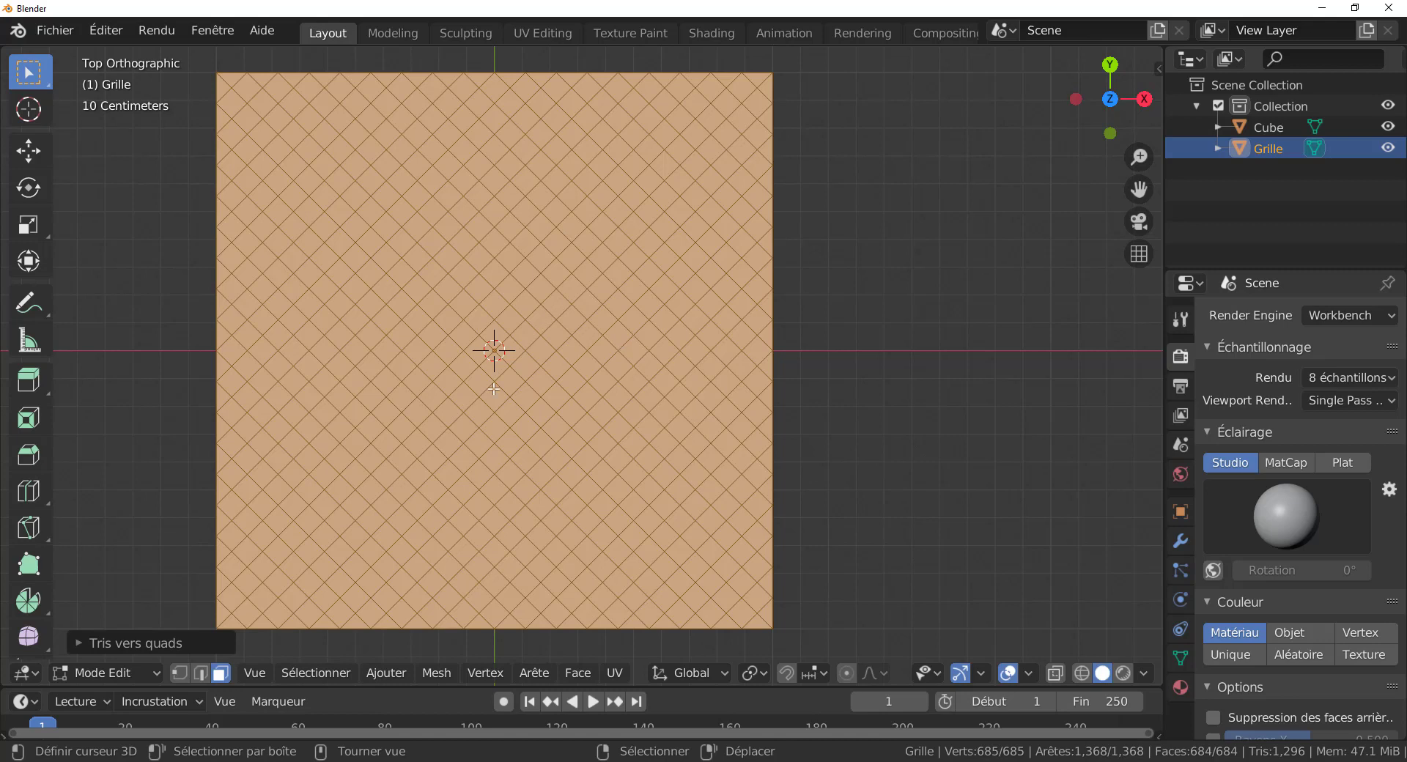
Inset all faces individually (Individuellement) with a thickness of 0 m.
key("i")
left_click(952, 530)
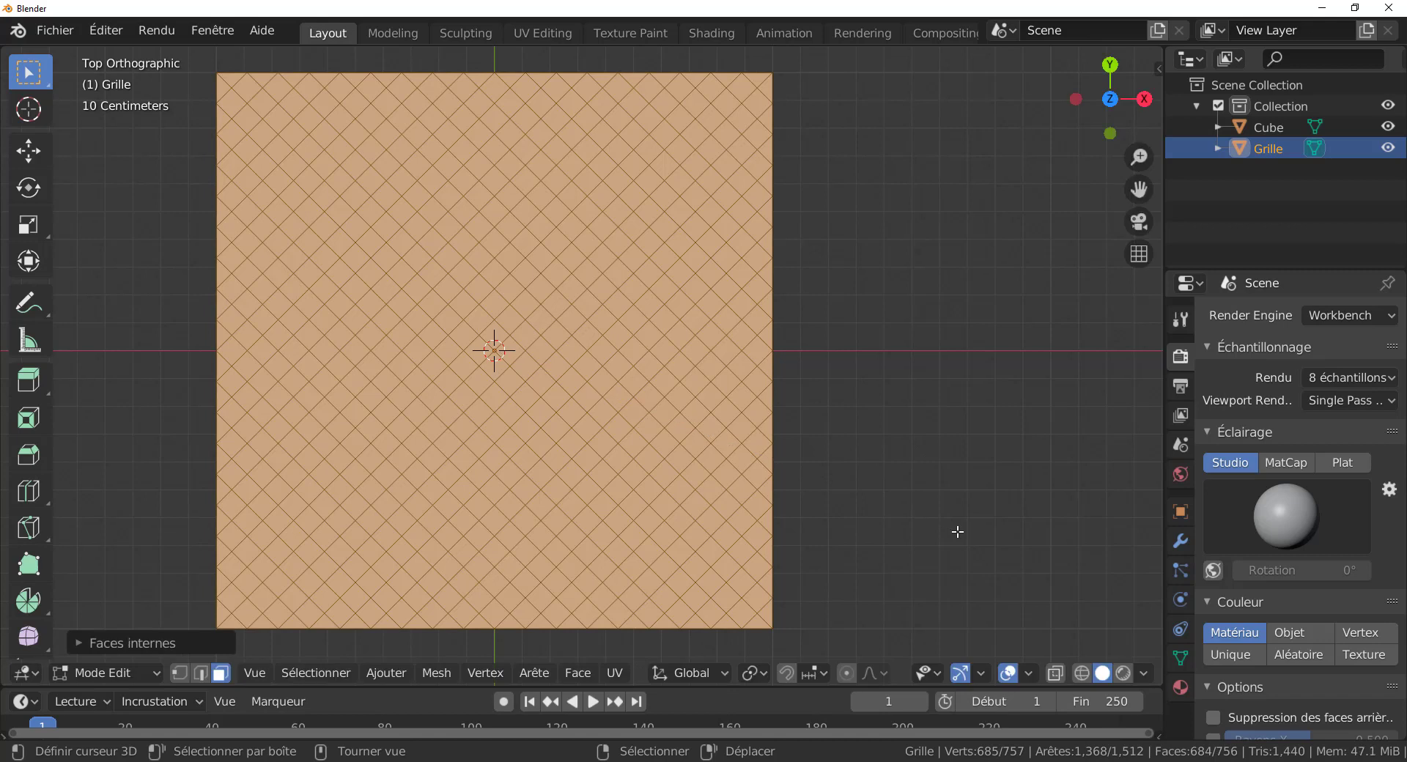
left_click(77, 642)
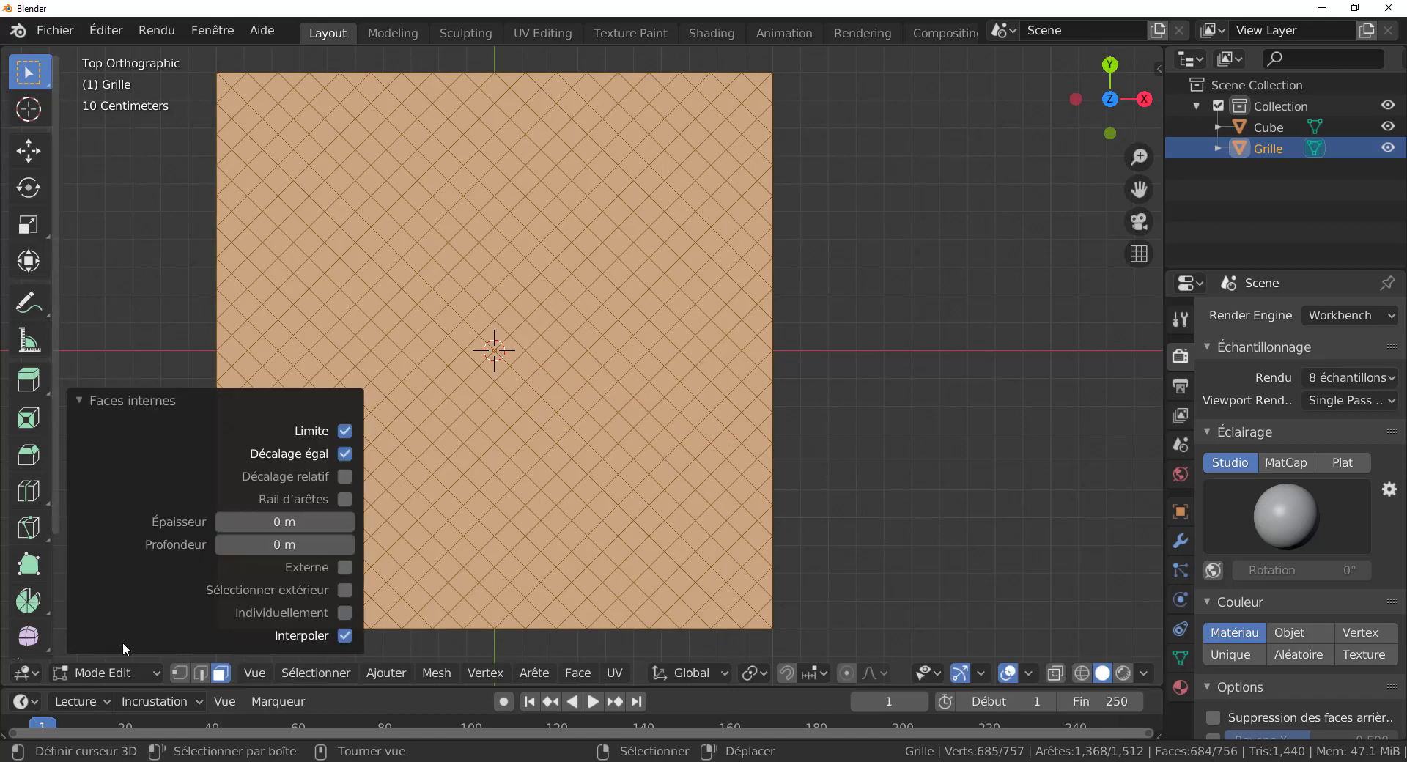
left_click(344, 613)
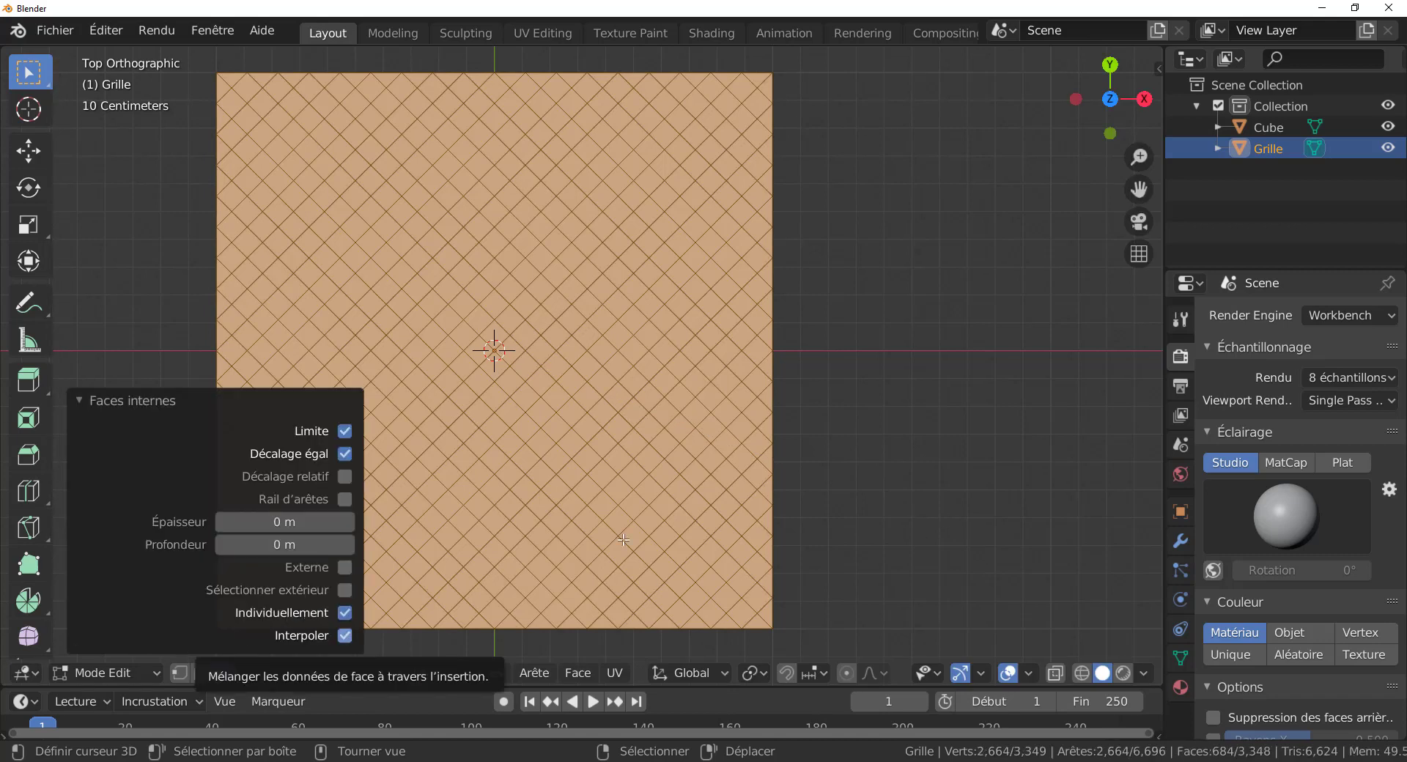
left_click(942, 467)
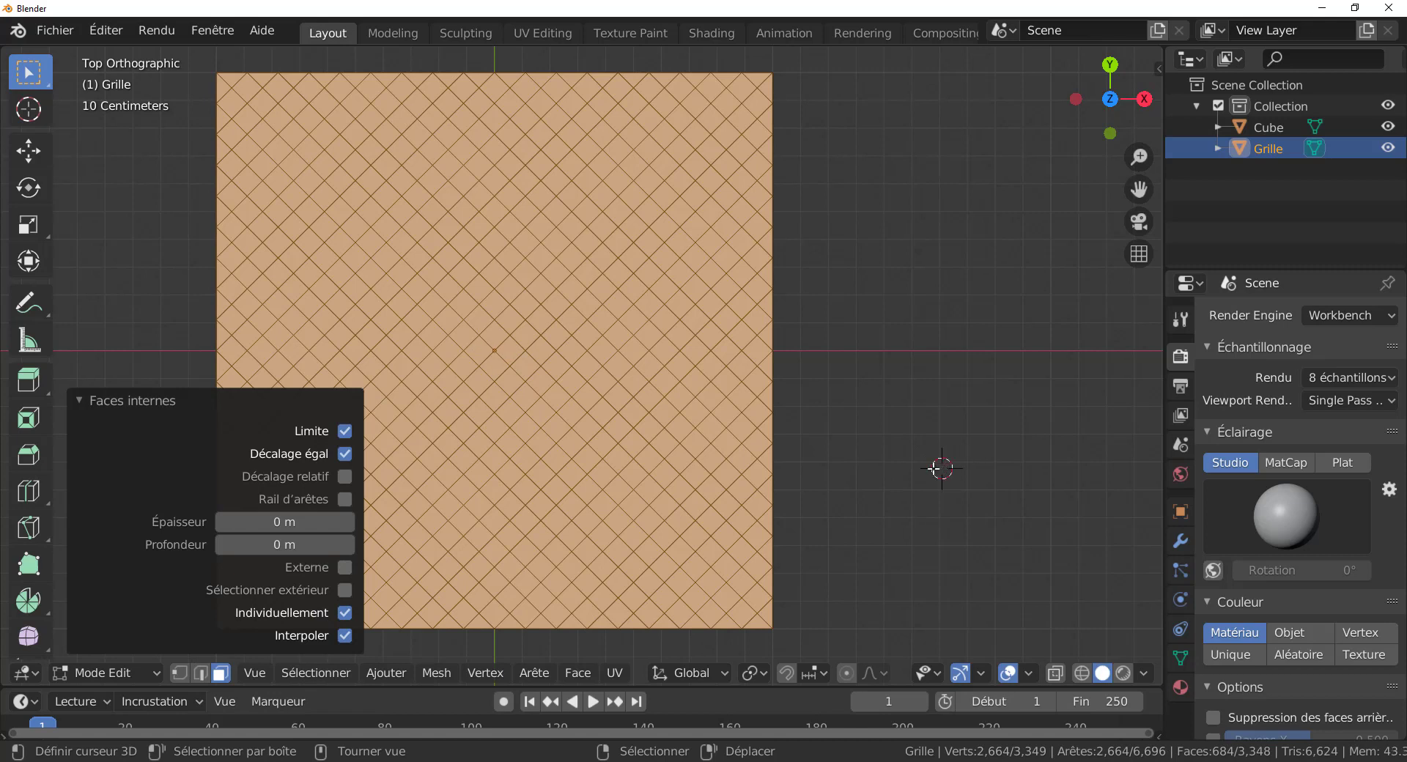
left_click(211, 405)
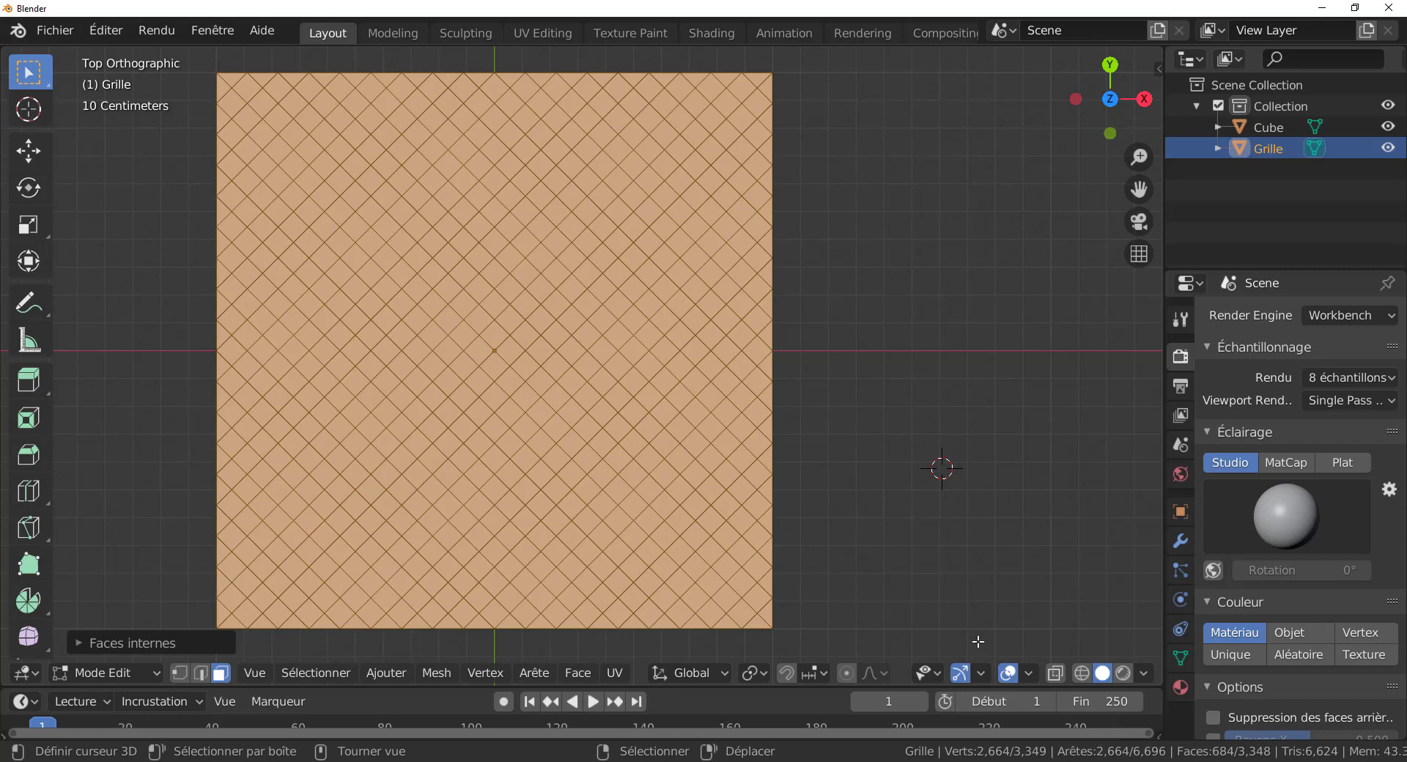
Scale the inset faces to about 0.85, each around its own individual origin.
left_click(753, 673)
key("s")
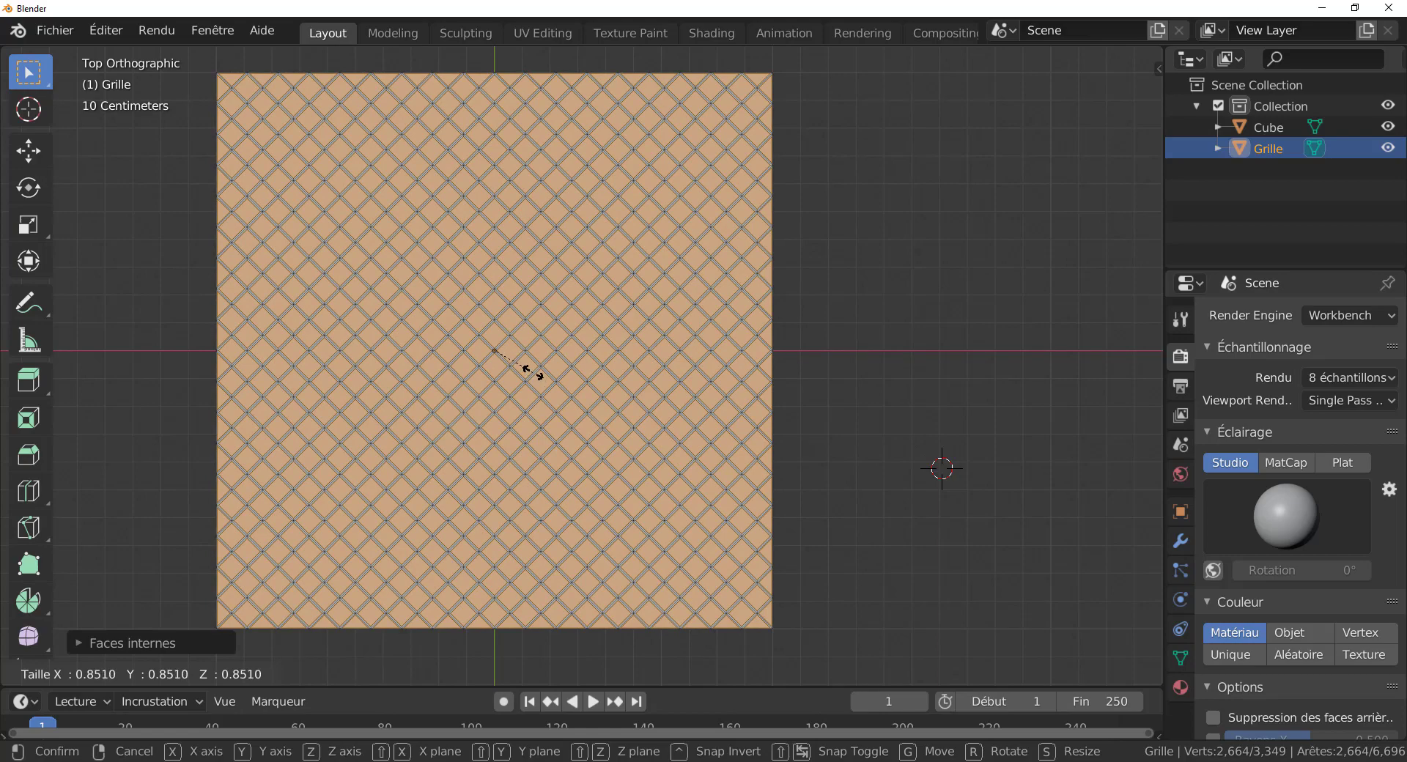
left_click(534, 371)
scroll(557, 429, "up", 8)
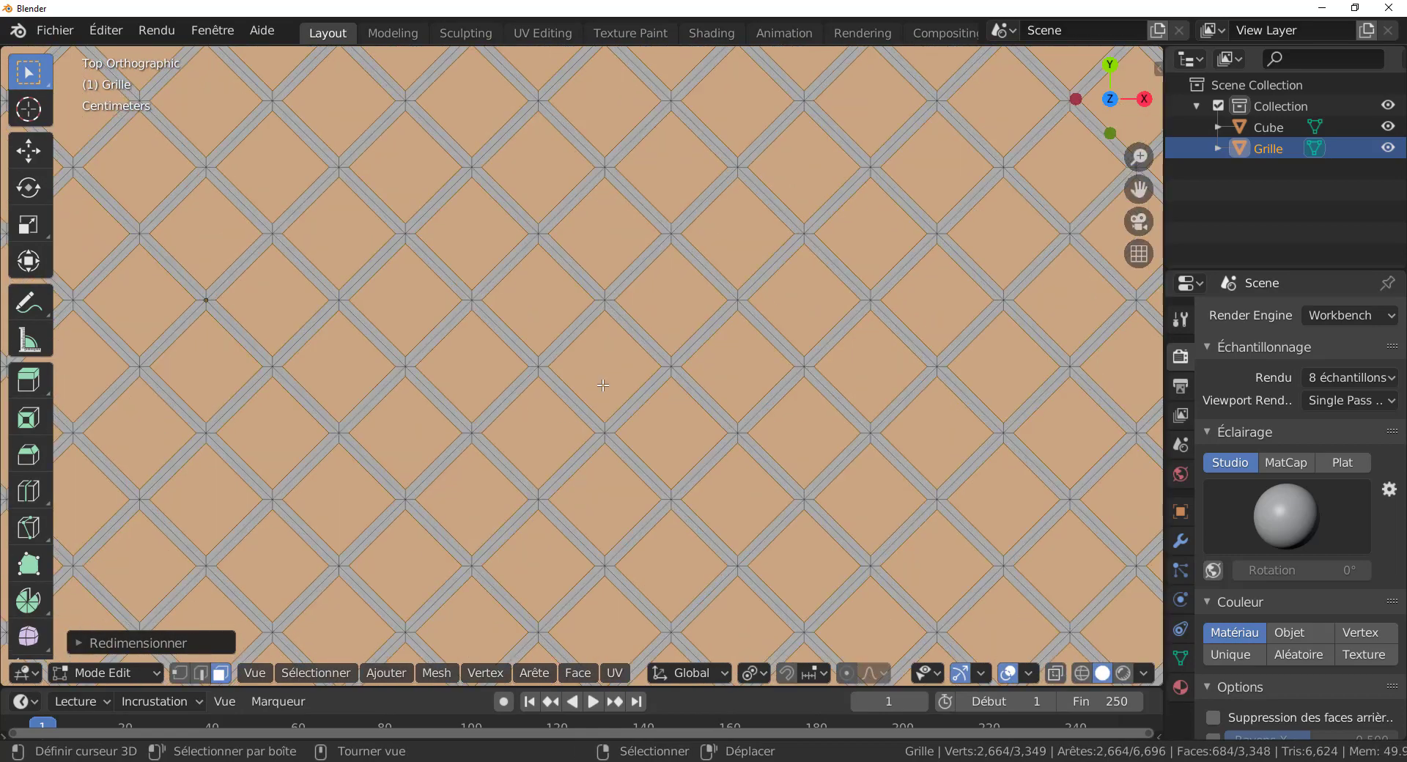
Delete the scaled inner faces so that only the thin diagonal lattice remains.
scroll(600, 389, "down", 8)
key("x")
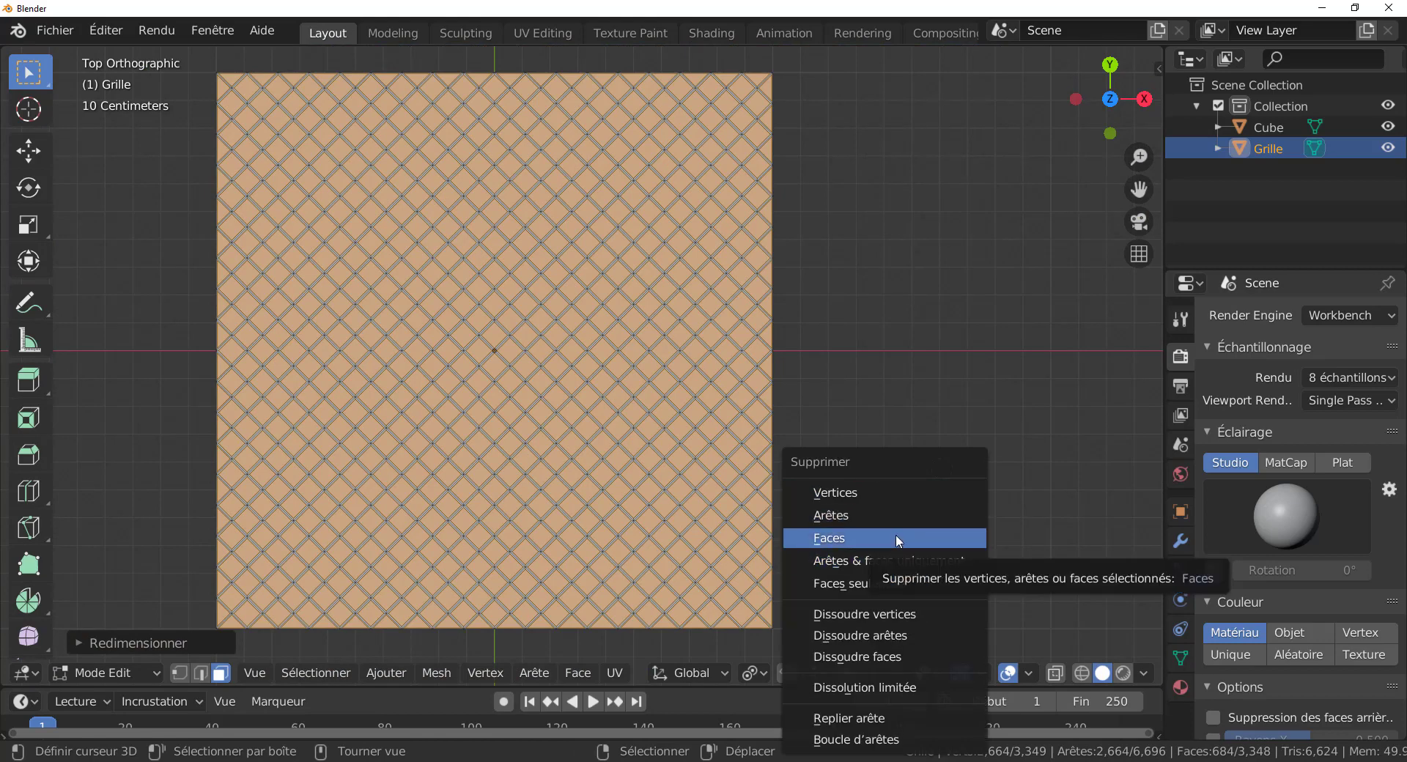
left_click(896, 538)
Extrude all the lattice faces about -0.042 m along their normals to give the grille thickness, and return to Object Mode.
middle_click_drag(895, 543, 821, 454)
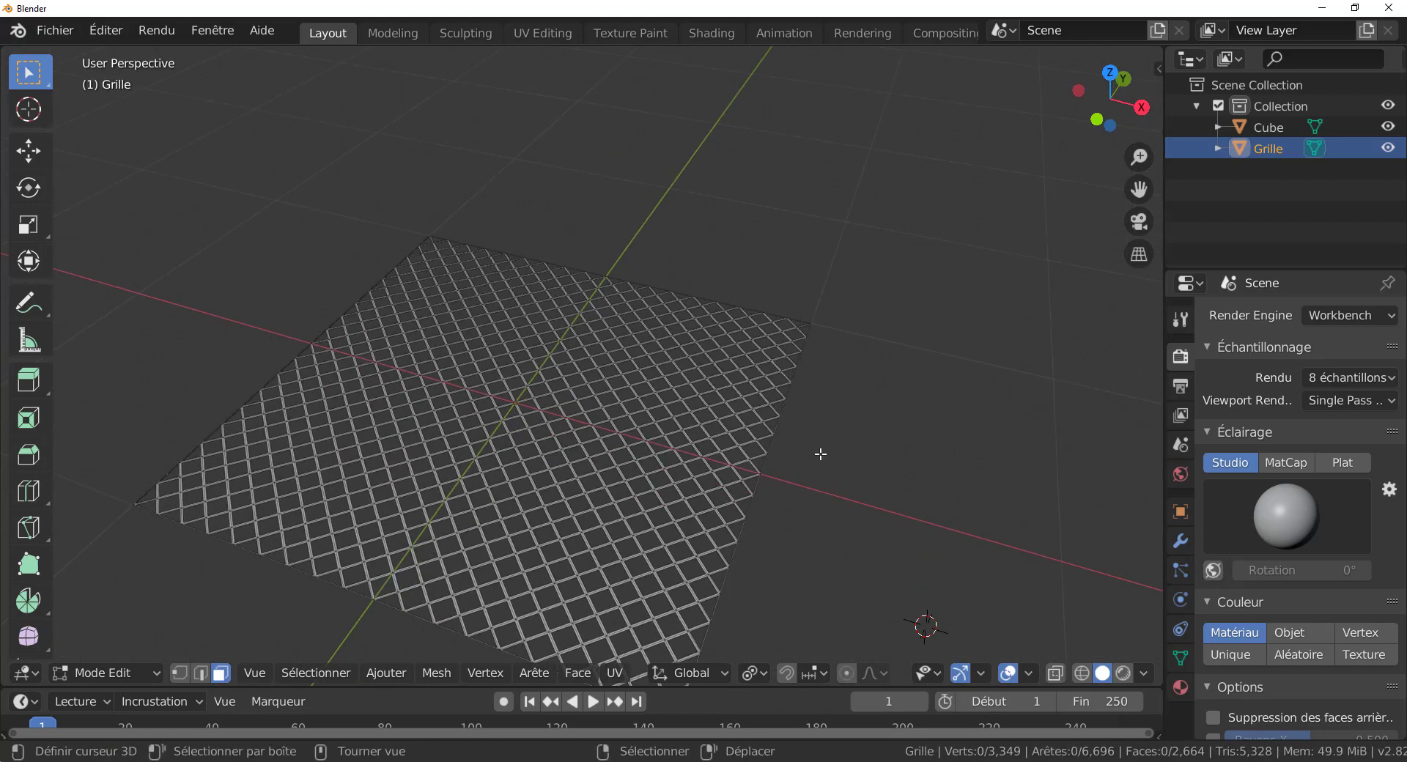
middle_click_drag(787, 529, 786, 444)
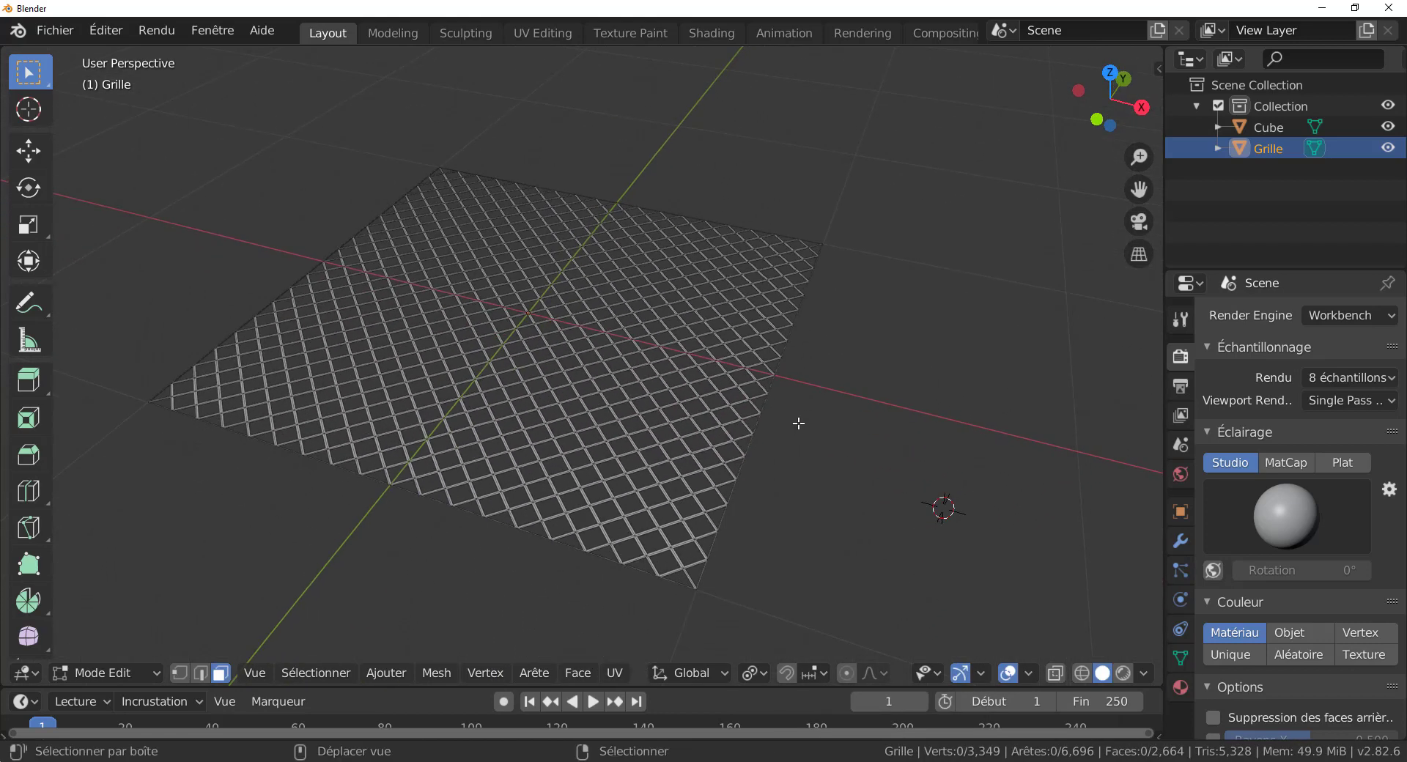
key("a")
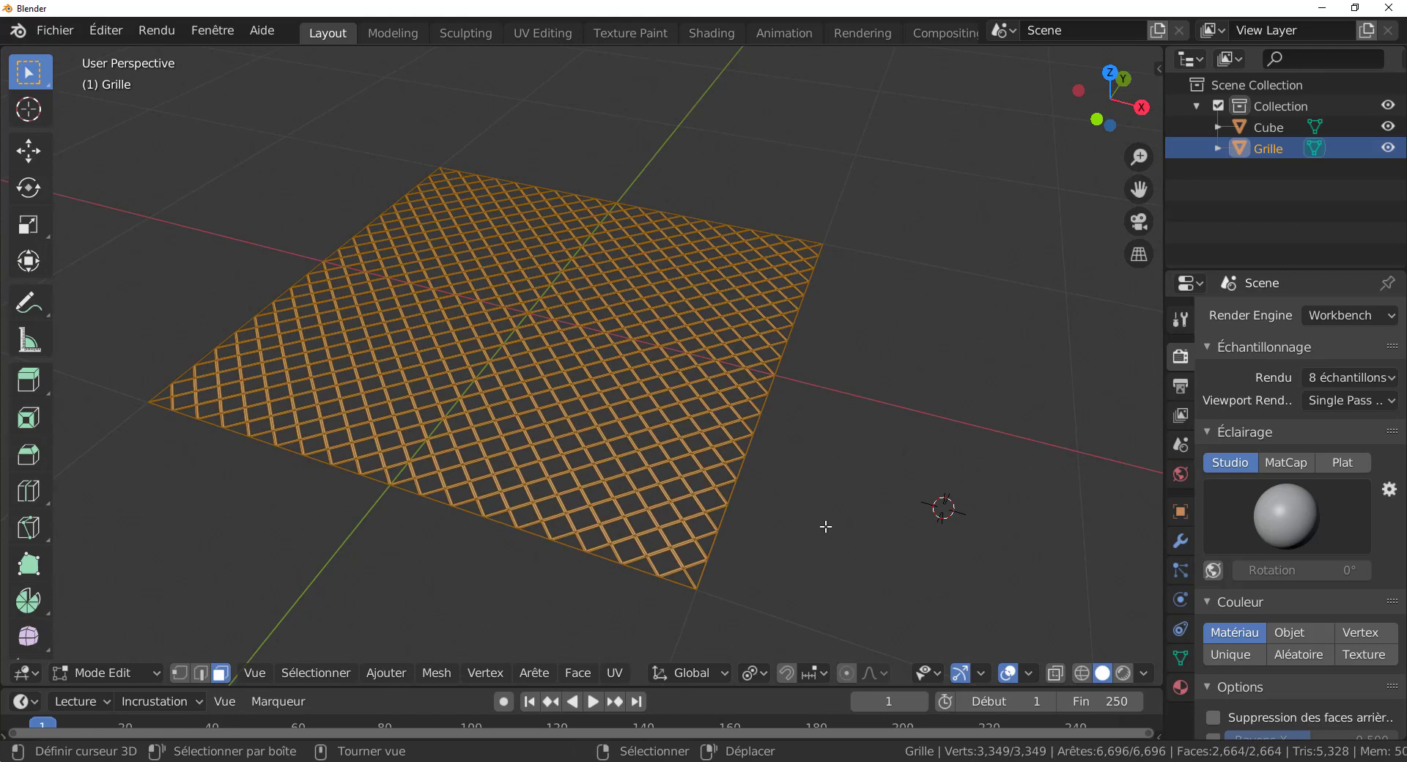
scroll(826, 526, "up", 1)
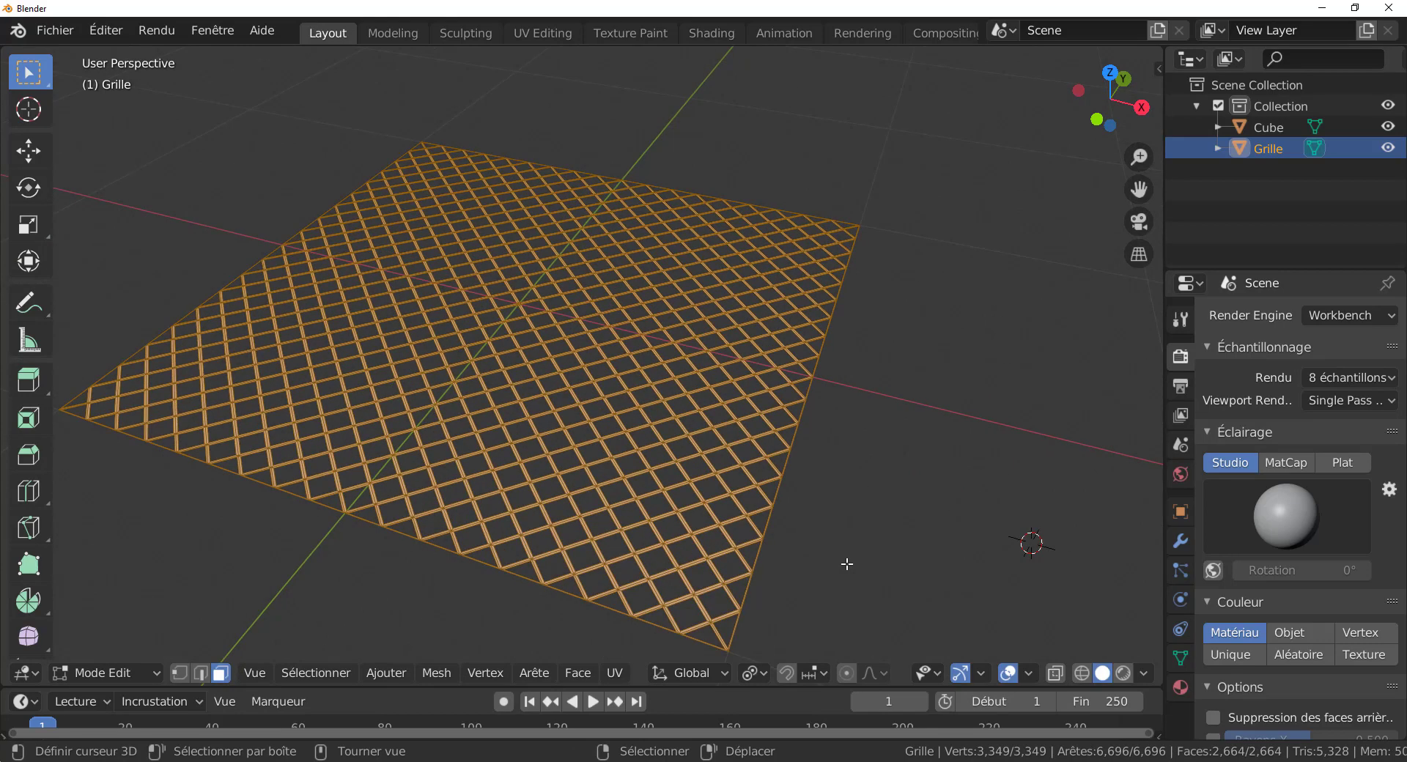
key("e")
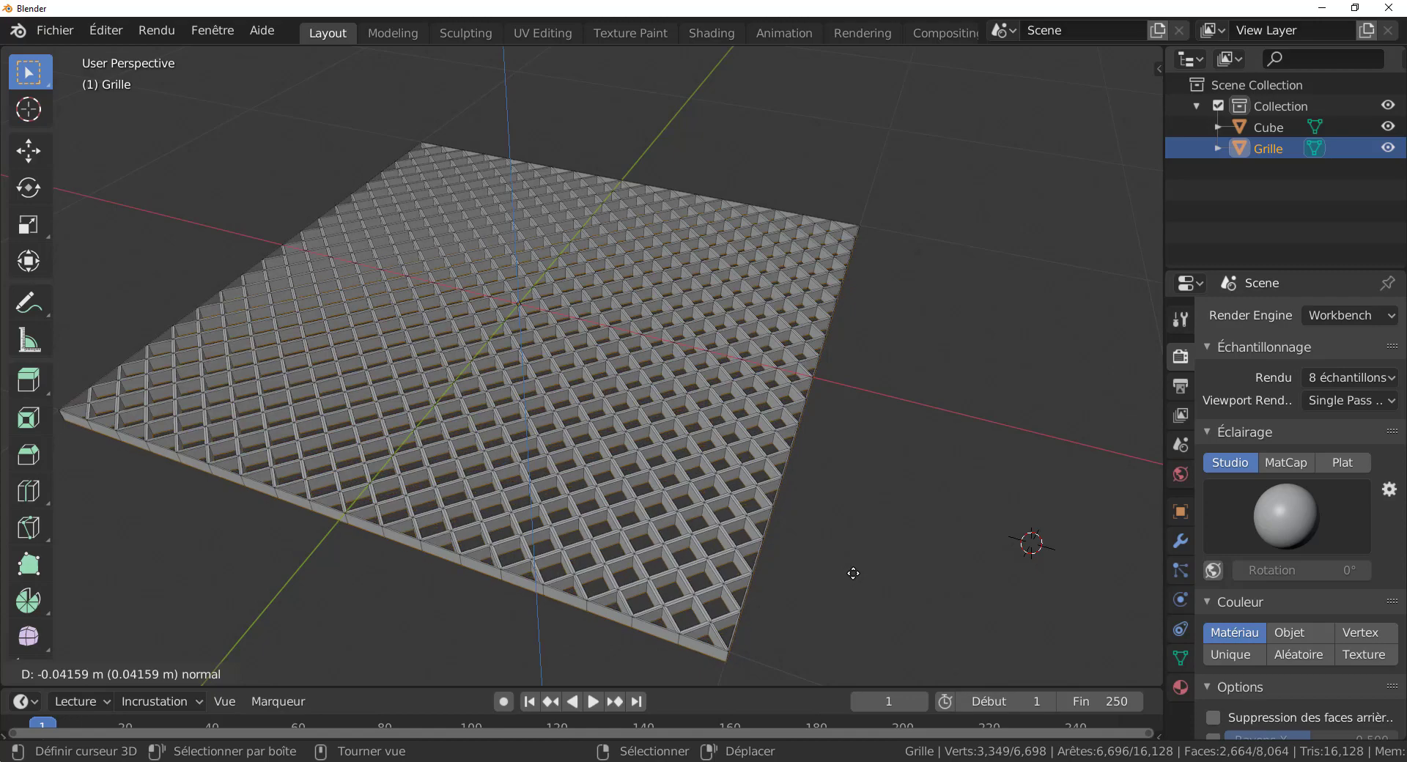
left_click(854, 572)
key("Tab")
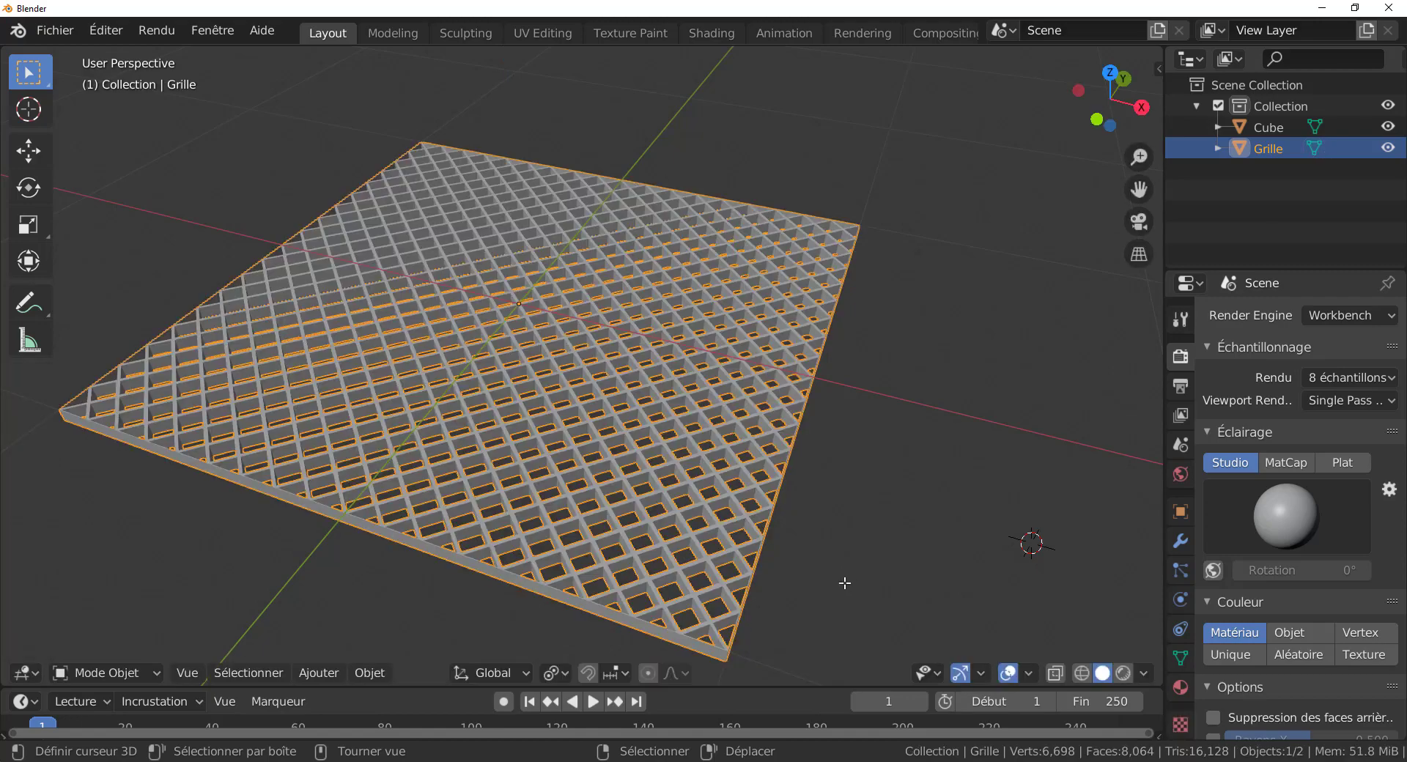
middle_click_drag(907, 567, 885, 608)
scroll(874, 570, "down", 3)
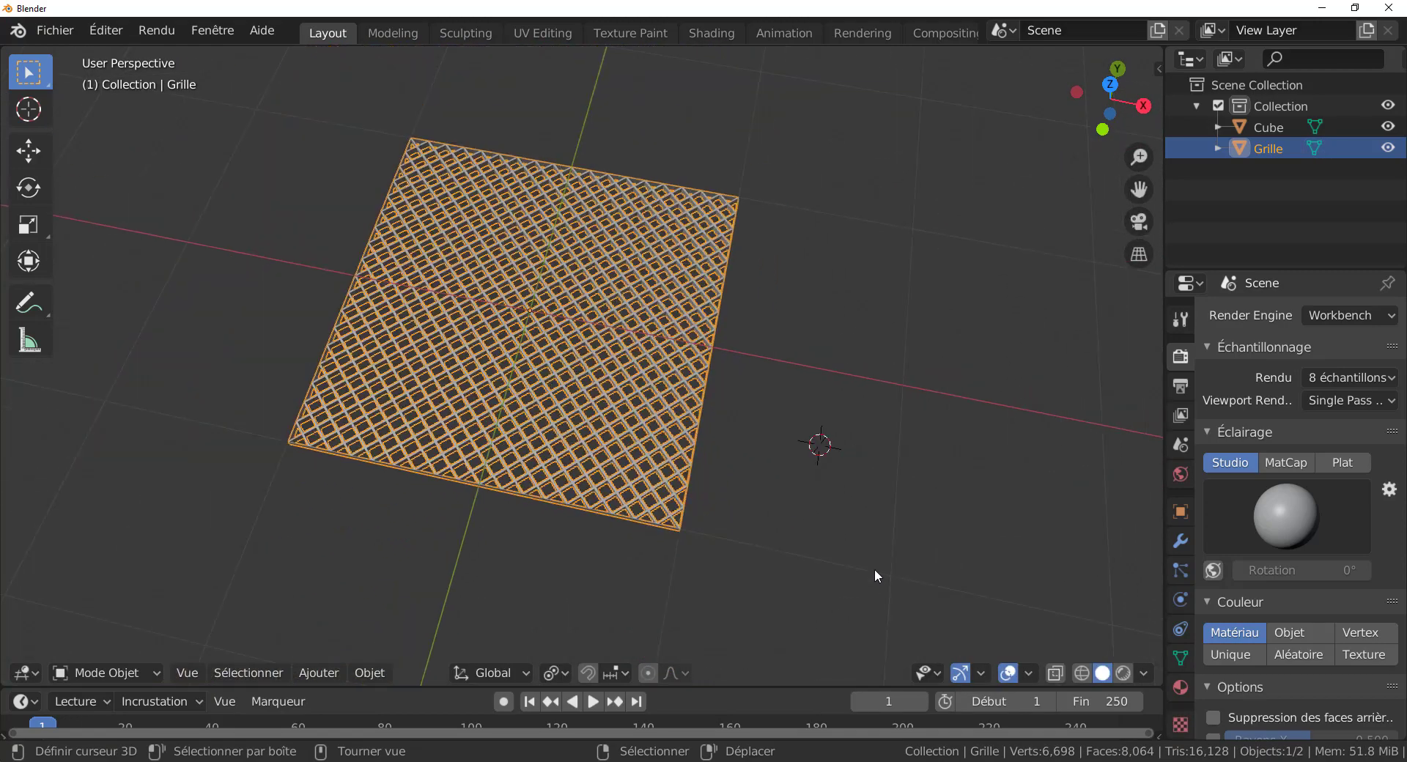
Try stretching the grille by about 2.37 along the Y axis in top view and undo the scaling.
key("KP_7")
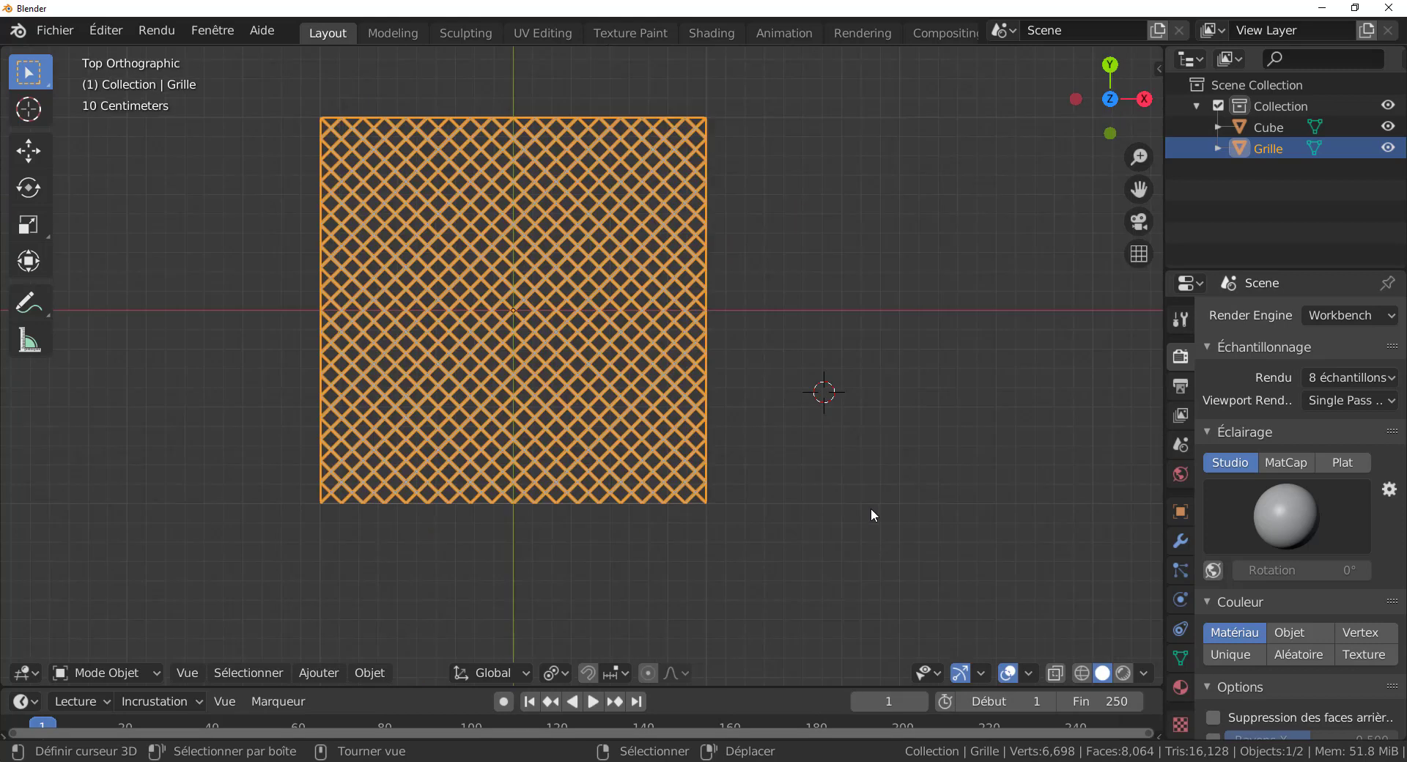
middle_click_drag(870, 508, 942, 412)
key("KP_7")
middle_click_drag(964, 438, 952, 485, "shift")
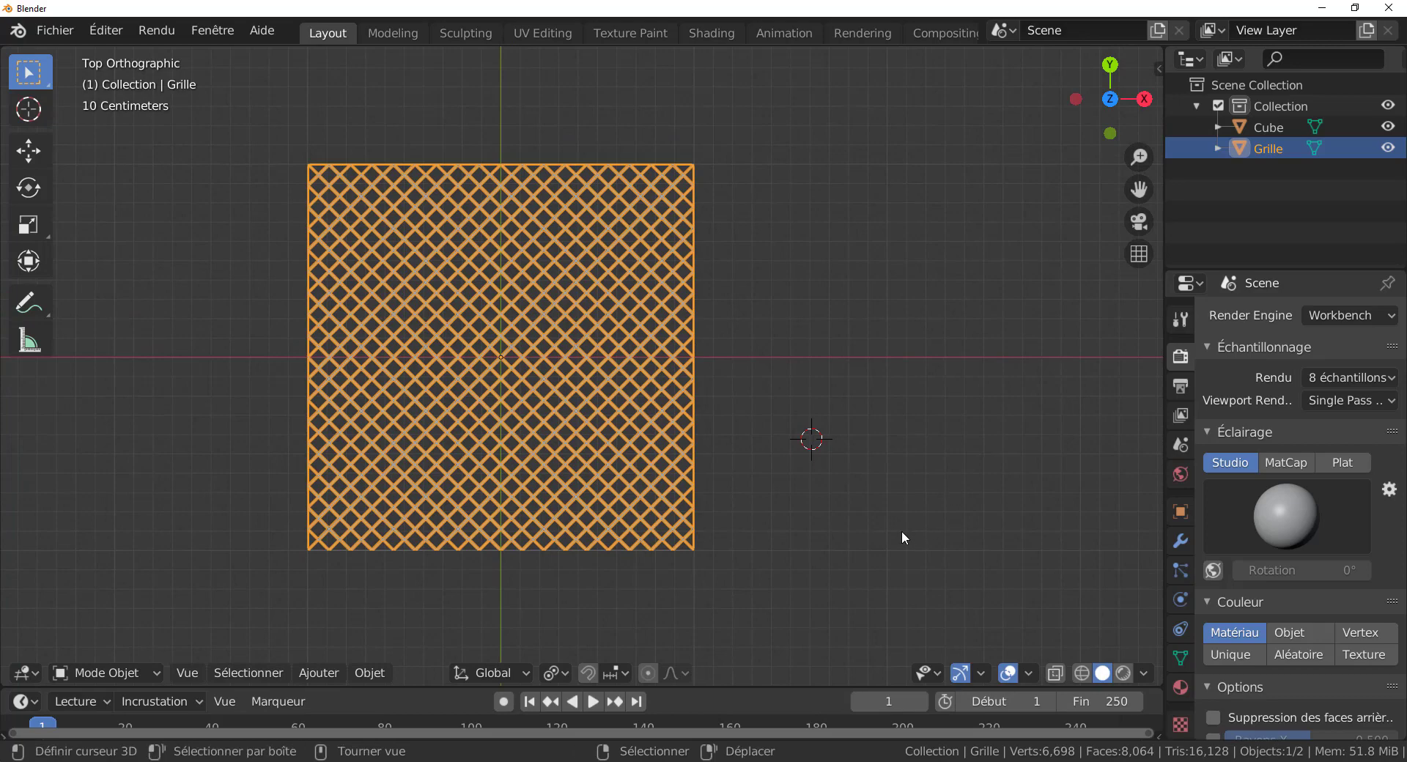
key("s")
key("y")
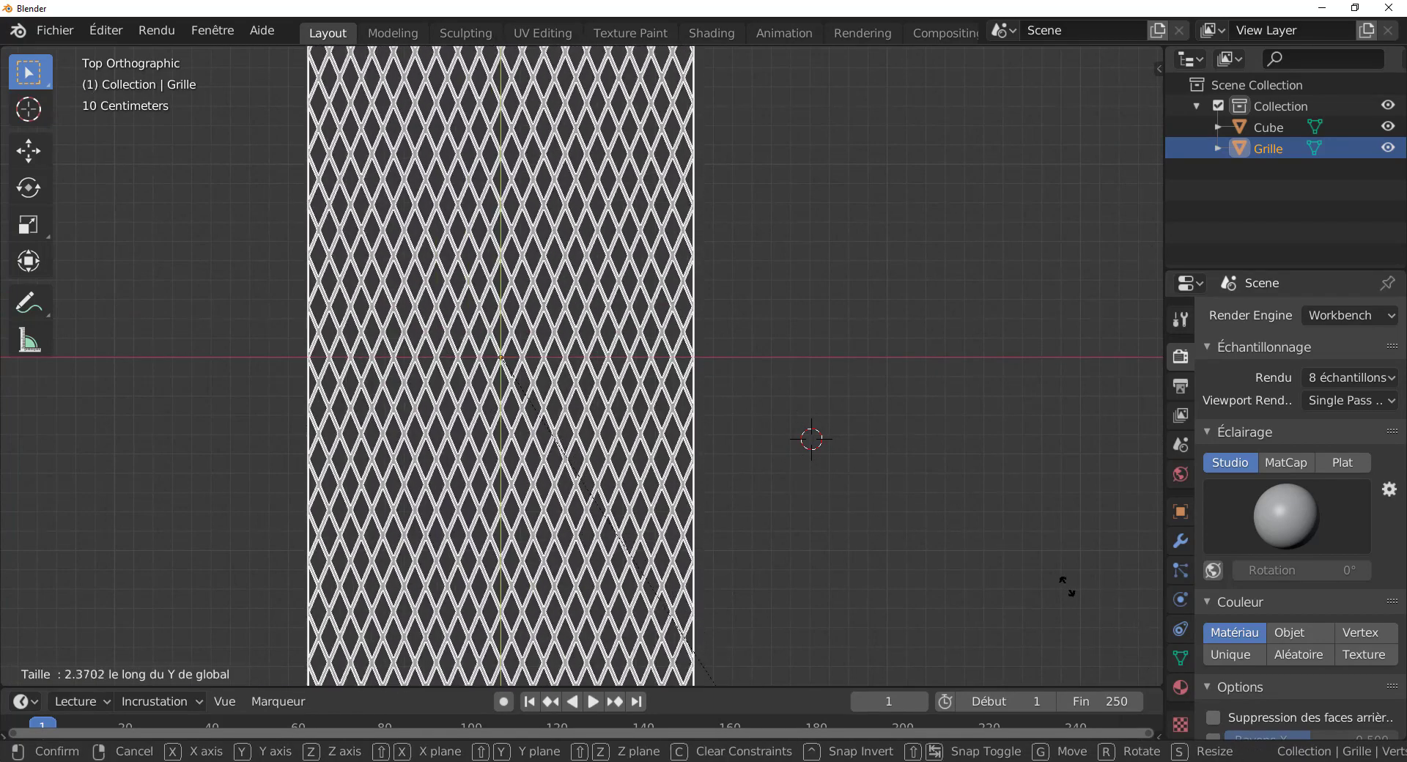
left_click(1066, 586)
key("KP_5")
scroll(709, 492, "down", 2)
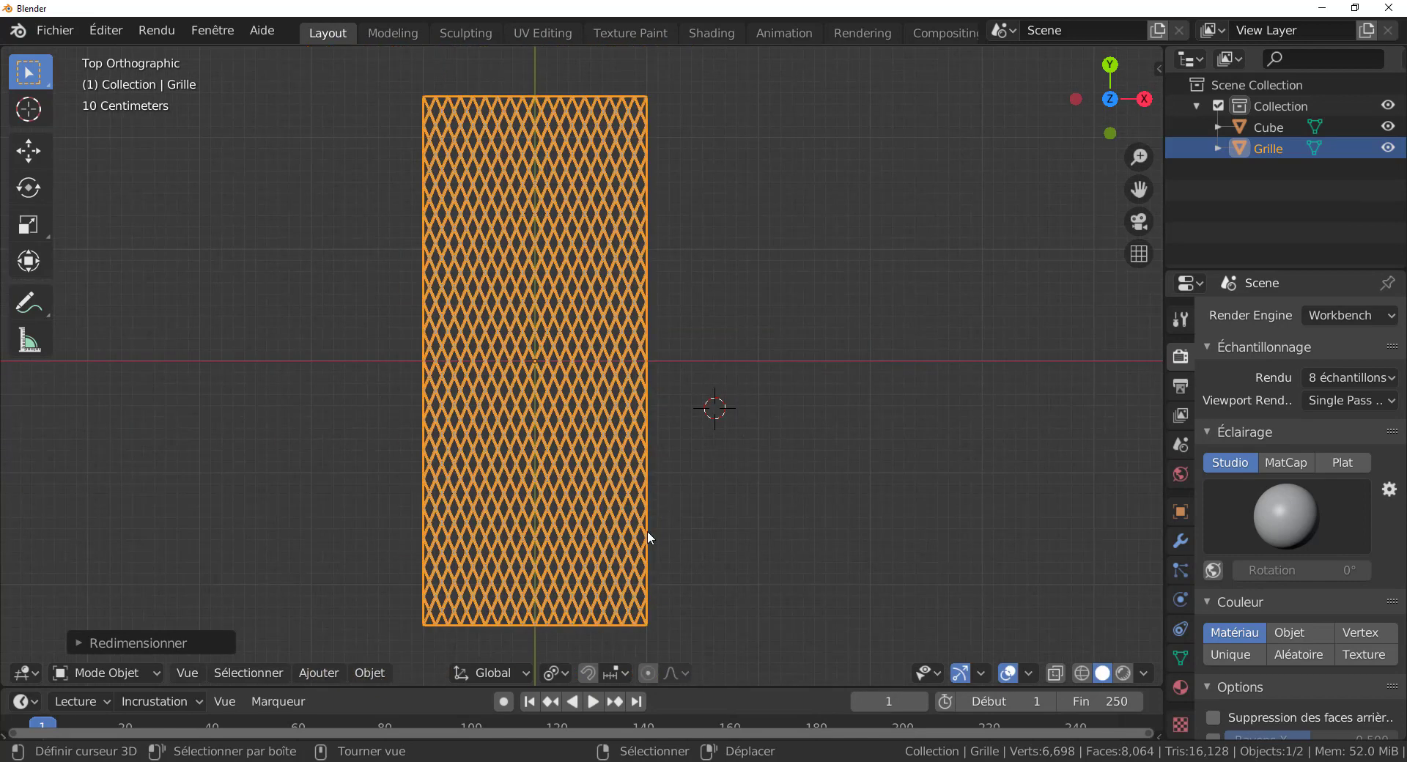
middle_click_drag(648, 569, 605, 479)
key("KP_7")
key("ctrl+z")
Add an Array modifier to the grille to repeat it along the X axis.
scroll(796, 556, "up", 4)
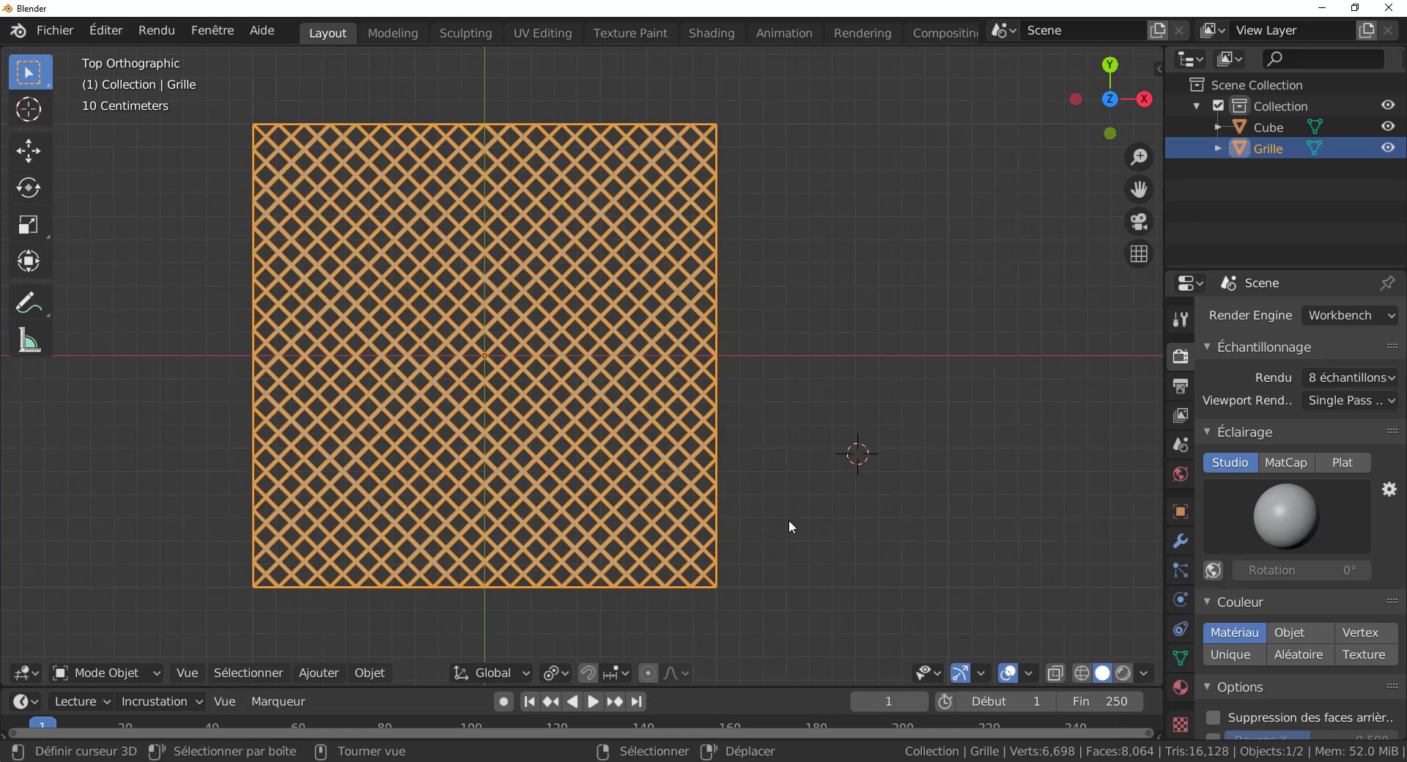
scroll(788, 520, "up", 2)
scroll(736, 473, "up", 3)
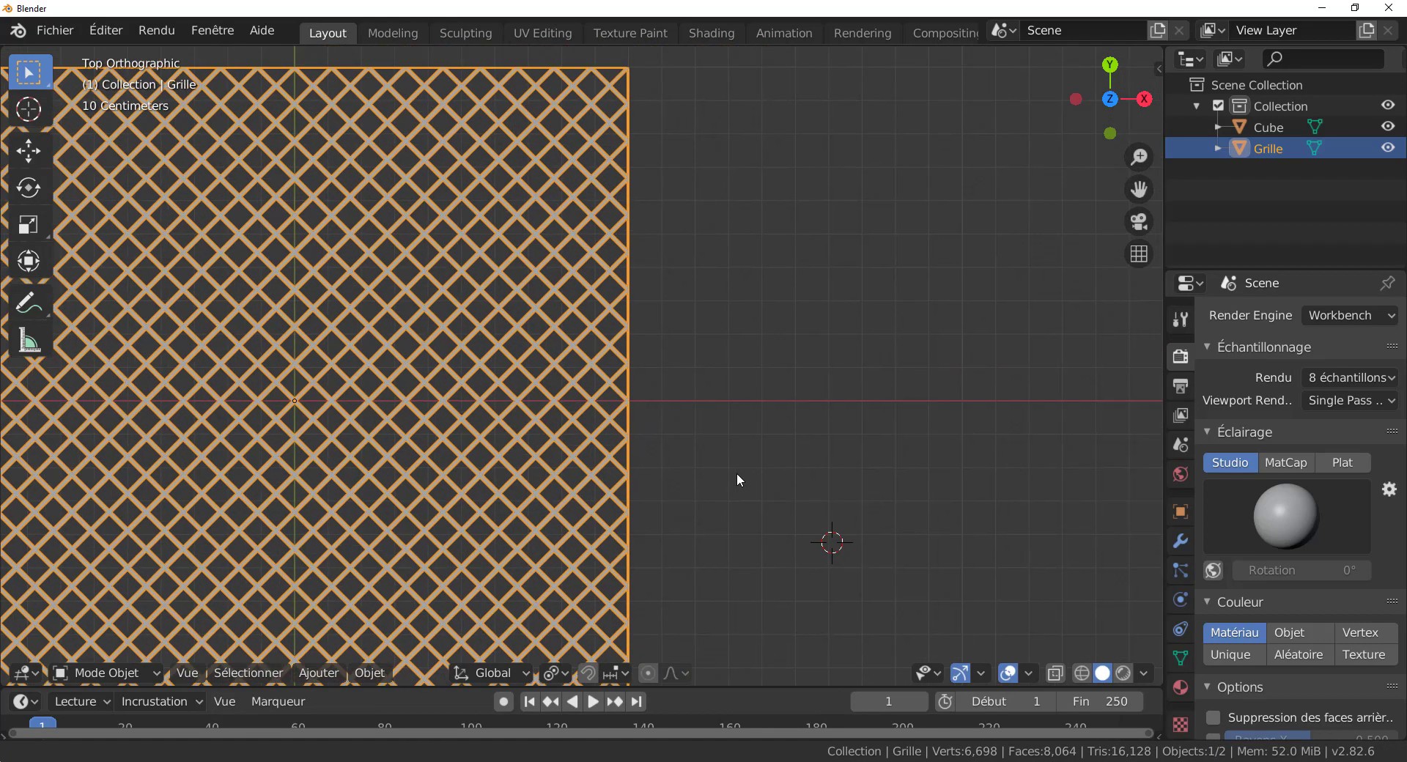
scroll(558, 418, "up", 4)
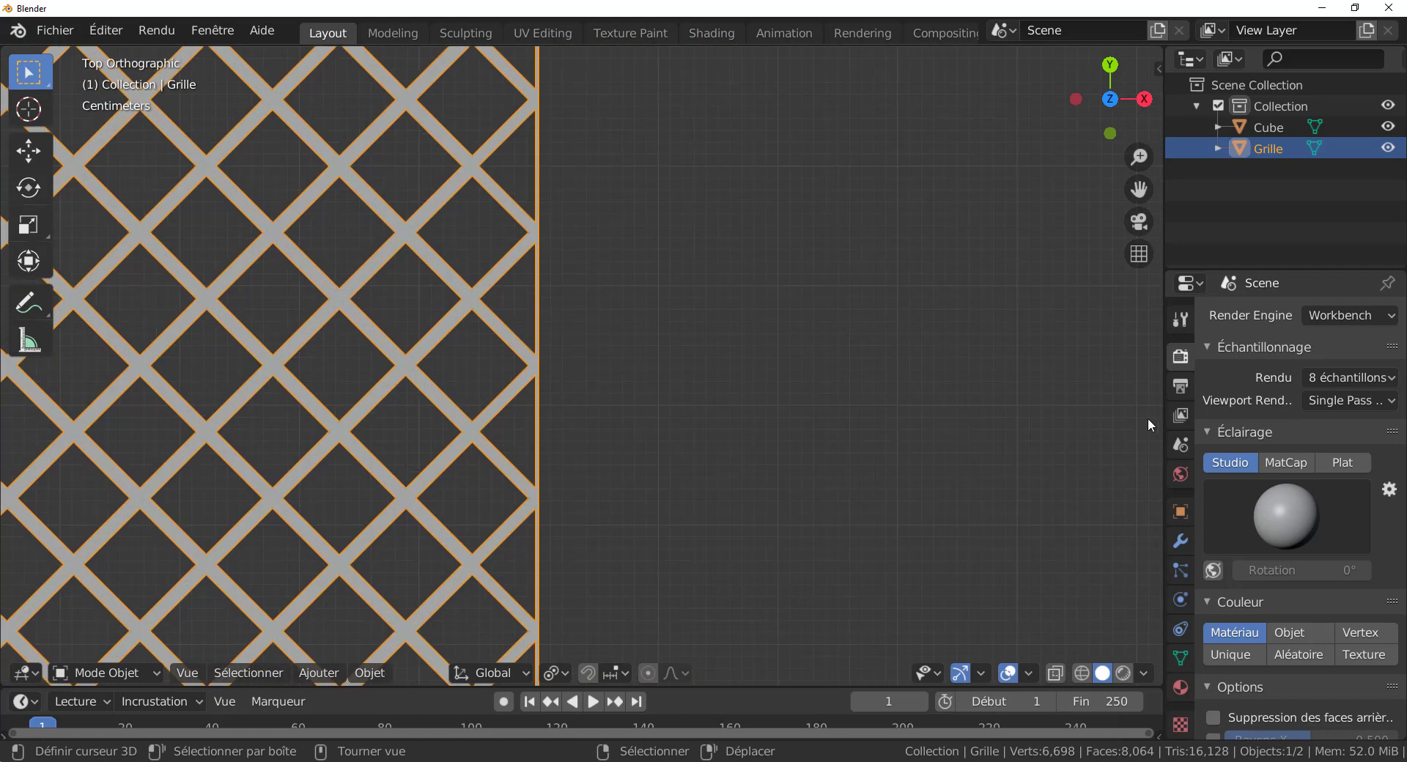
scroll(772, 372, "down", 6)
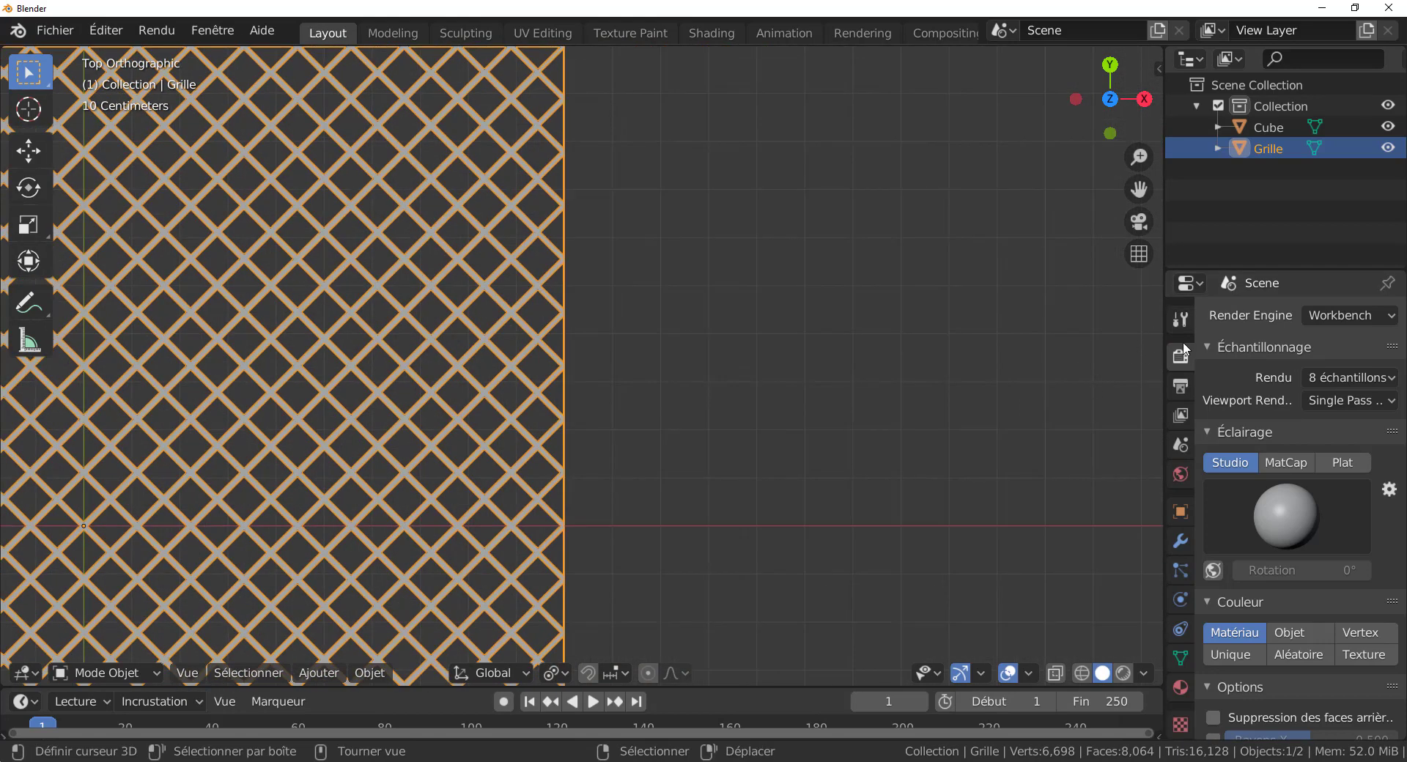
left_click(1178, 542)
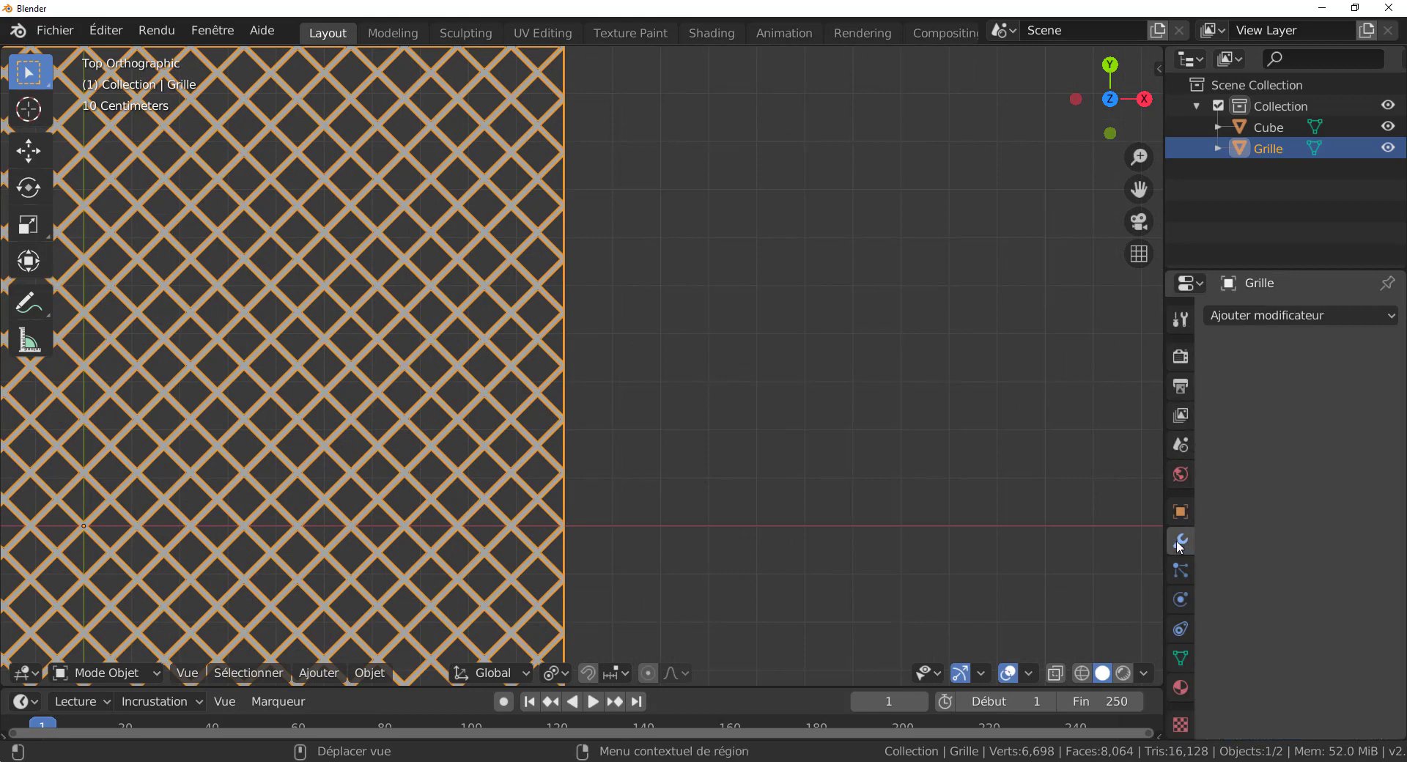
left_click(1277, 317)
left_click(911, 364)
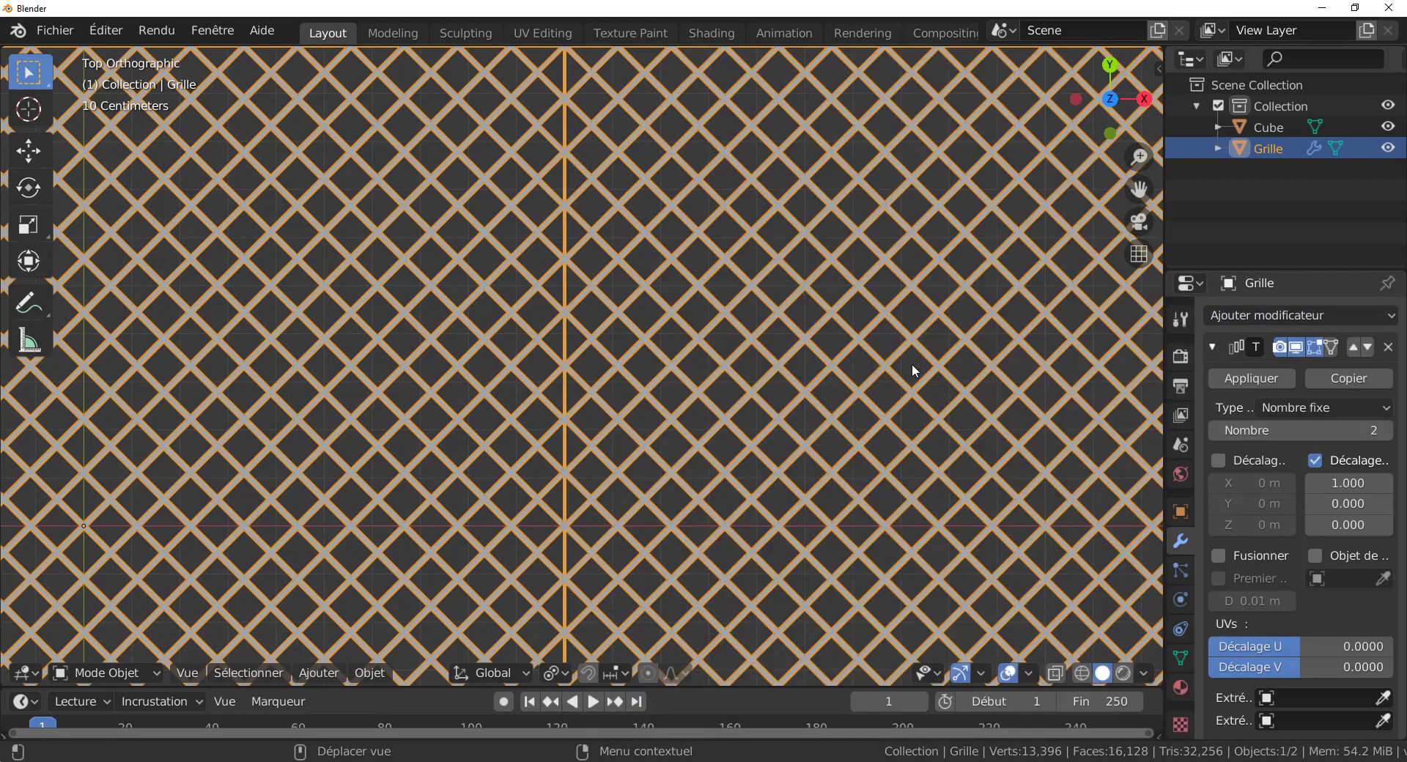
Examine the seam between the two grille copies, up close and in Edit Mode.
scroll(912, 364, "down", 3)
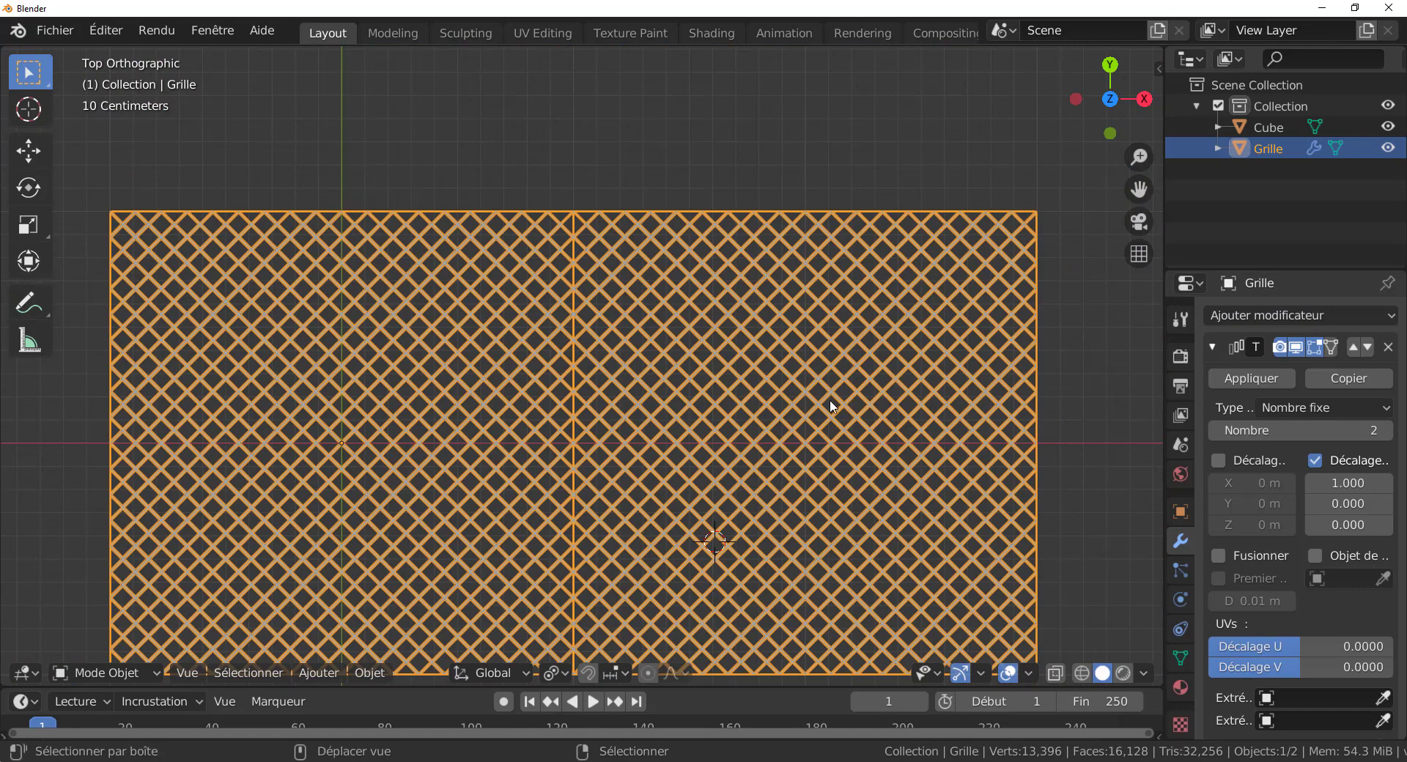
scroll(829, 399, "up", 4)
scroll(490, 347, "up", 8)
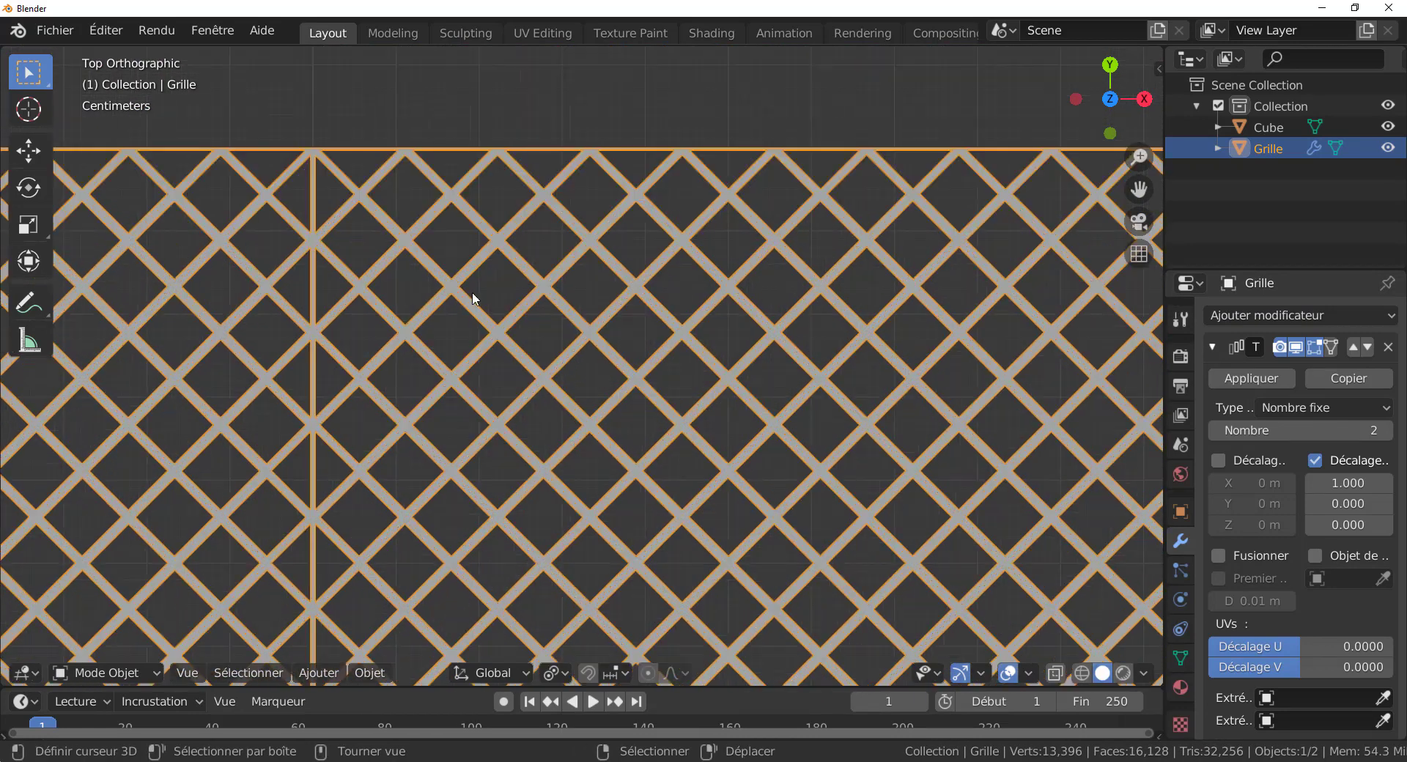
scroll(630, 324, "up", 2)
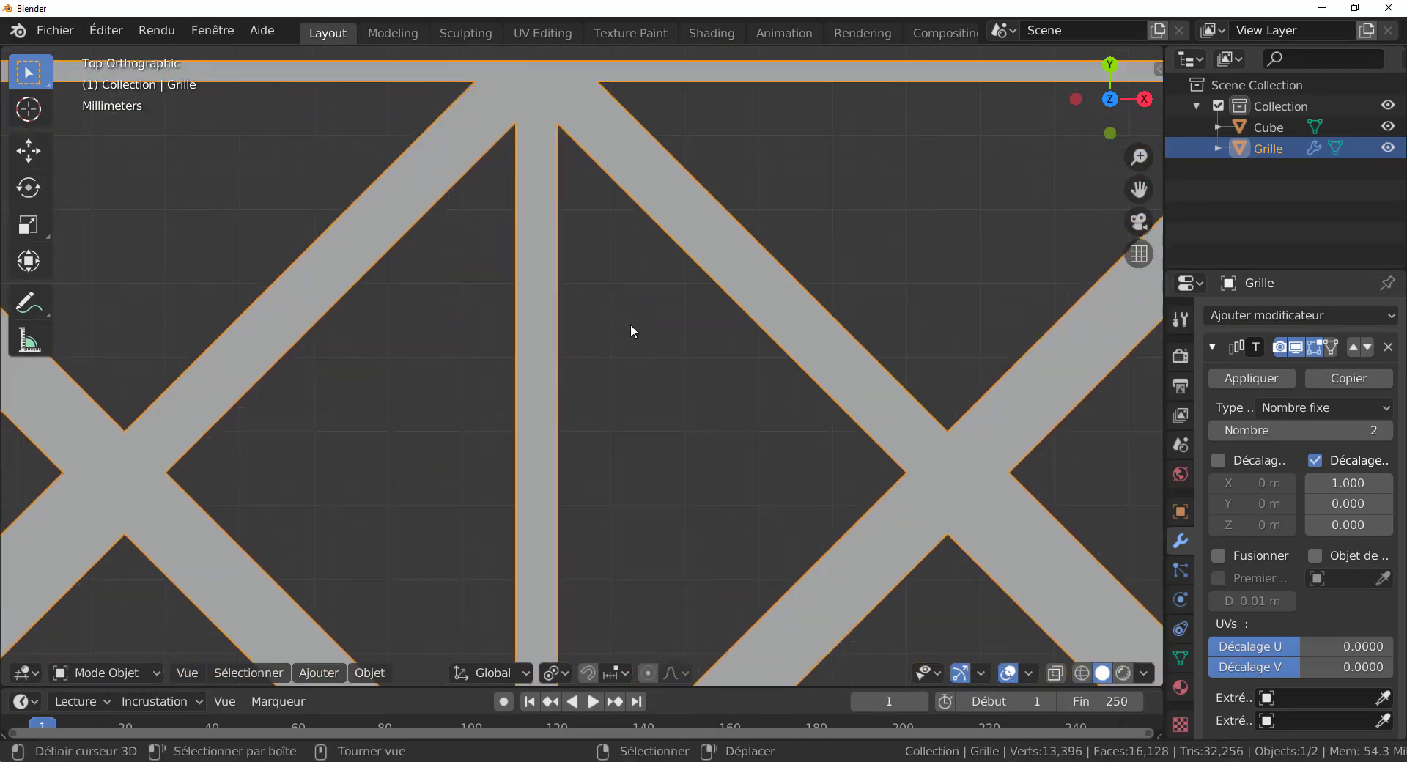
scroll(630, 324, "down", 8)
scroll(650, 338, "down", 4)
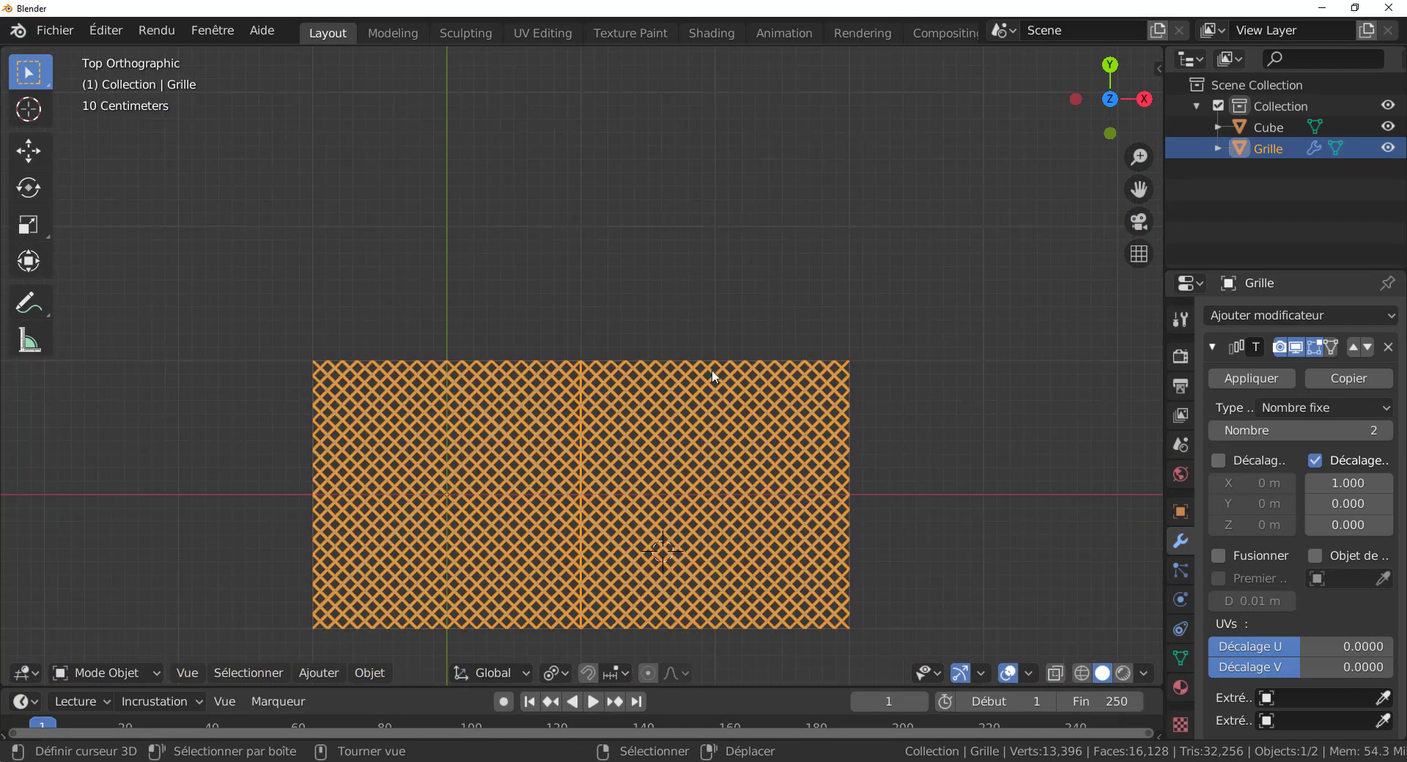
middle_click_drag(735, 392, 706, 304, "shift")
scroll(1064, 519, "up", 7)
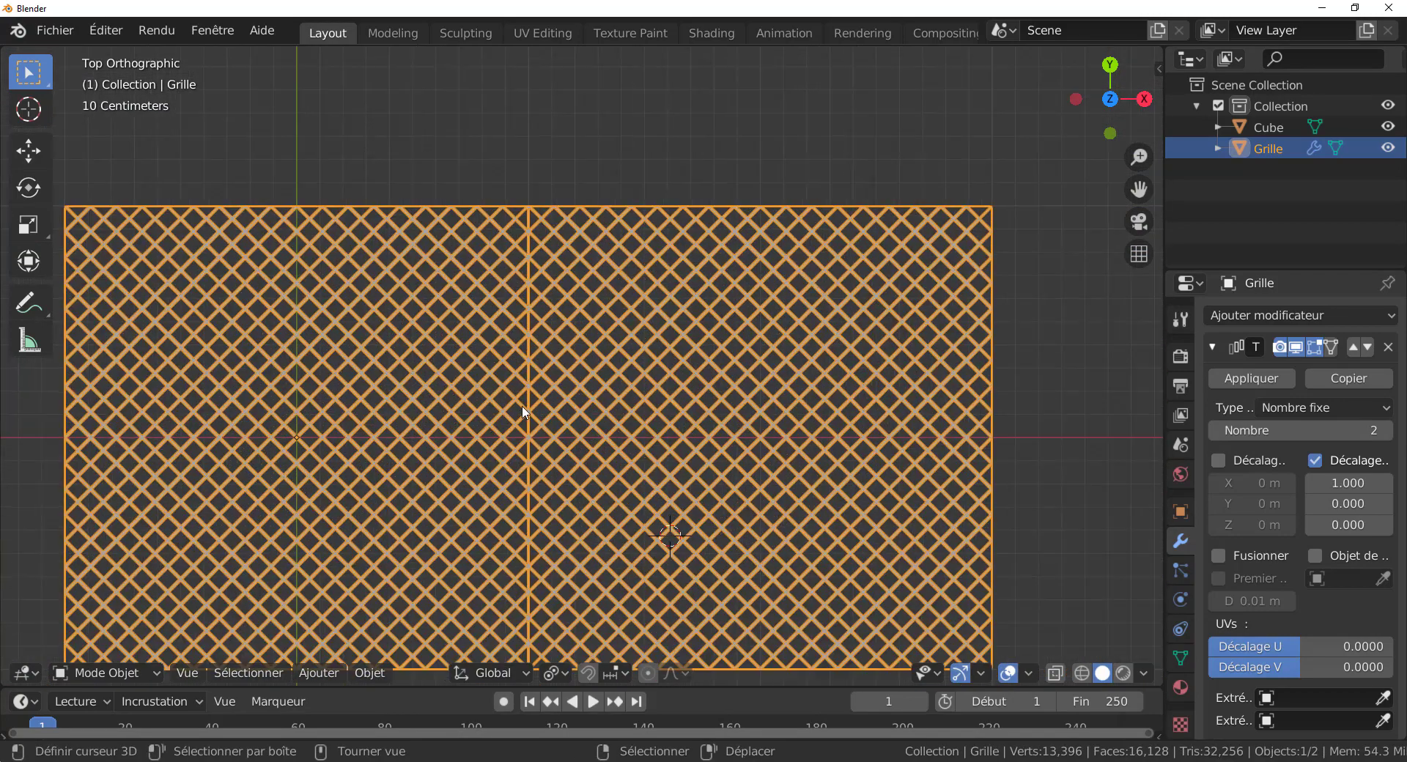
scroll(509, 293, "up", 3)
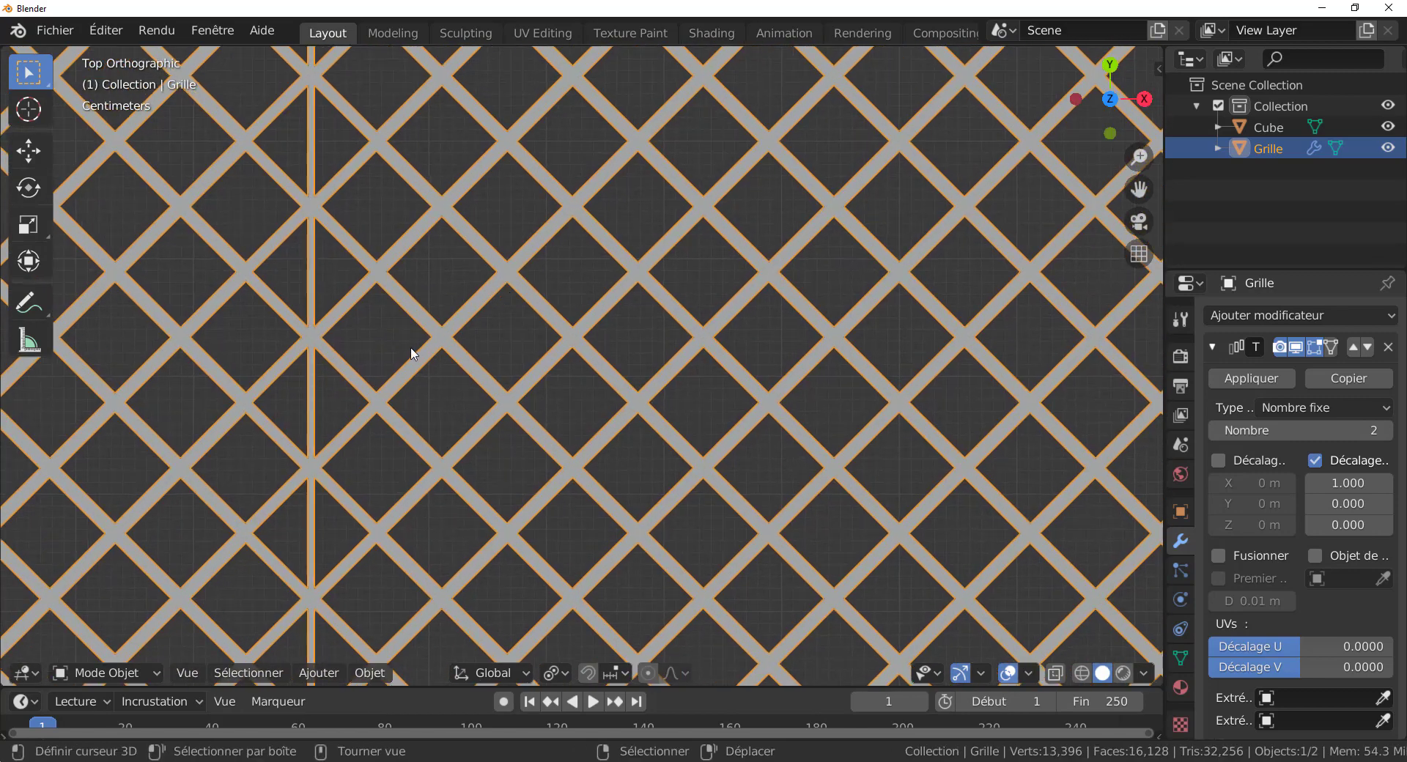
scroll(542, 359, "up", 2)
middle_click_drag(542, 359, 737, 434, "shift")
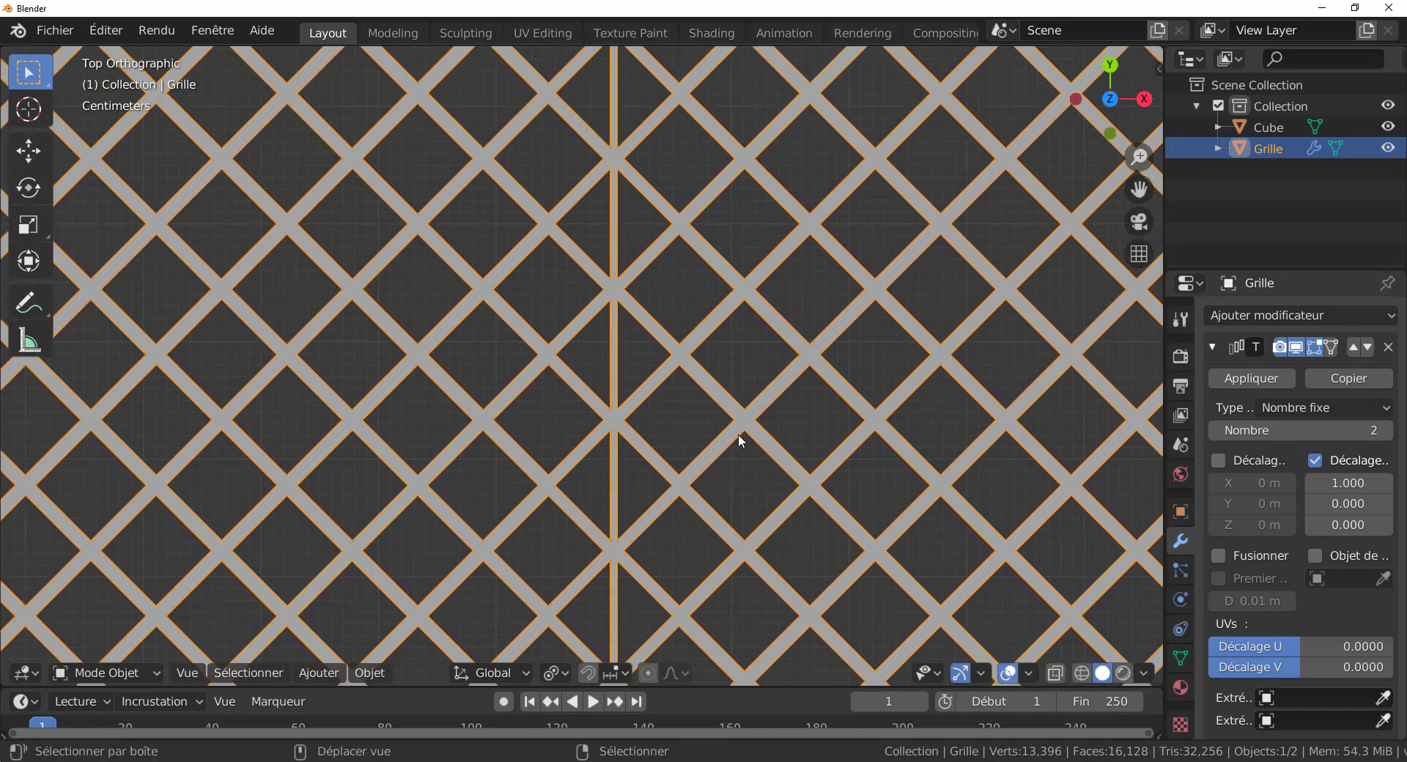
key("Tab")
scroll(614, 418, "up", 3)
scroll(614, 417, "down", 3)
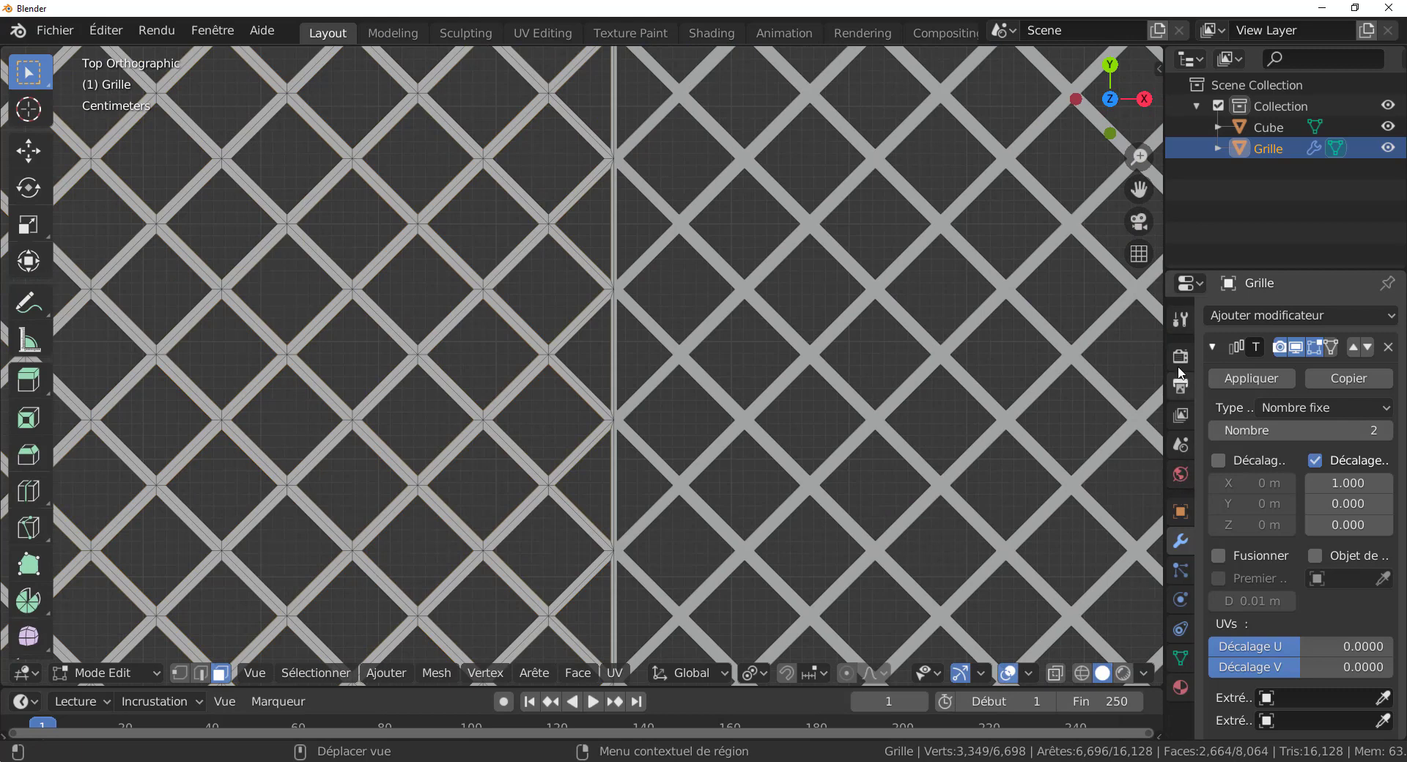
key("Tab")
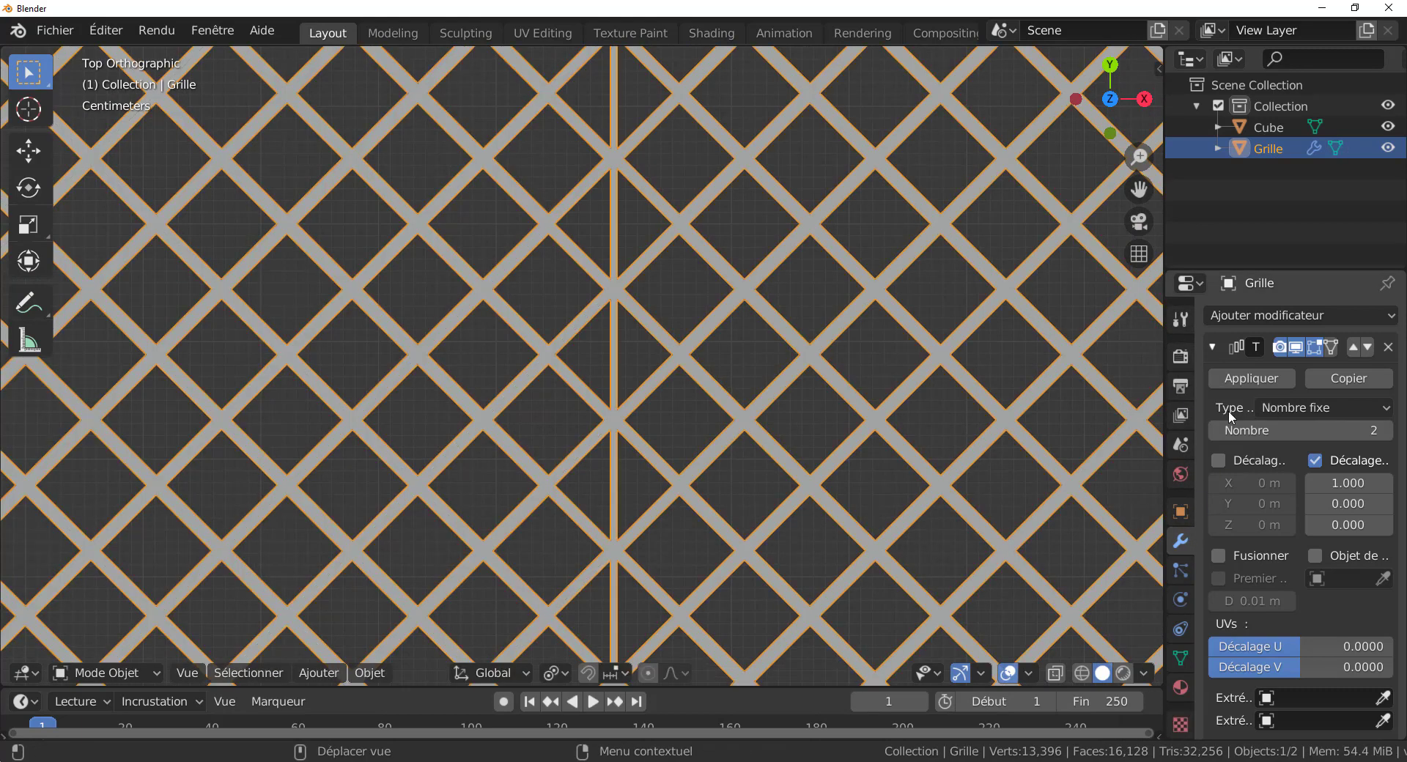
Apply the Array modifier to the grille and enter Edit Mode on the resulting mesh.
left_click(1231, 378)
key("Tab")
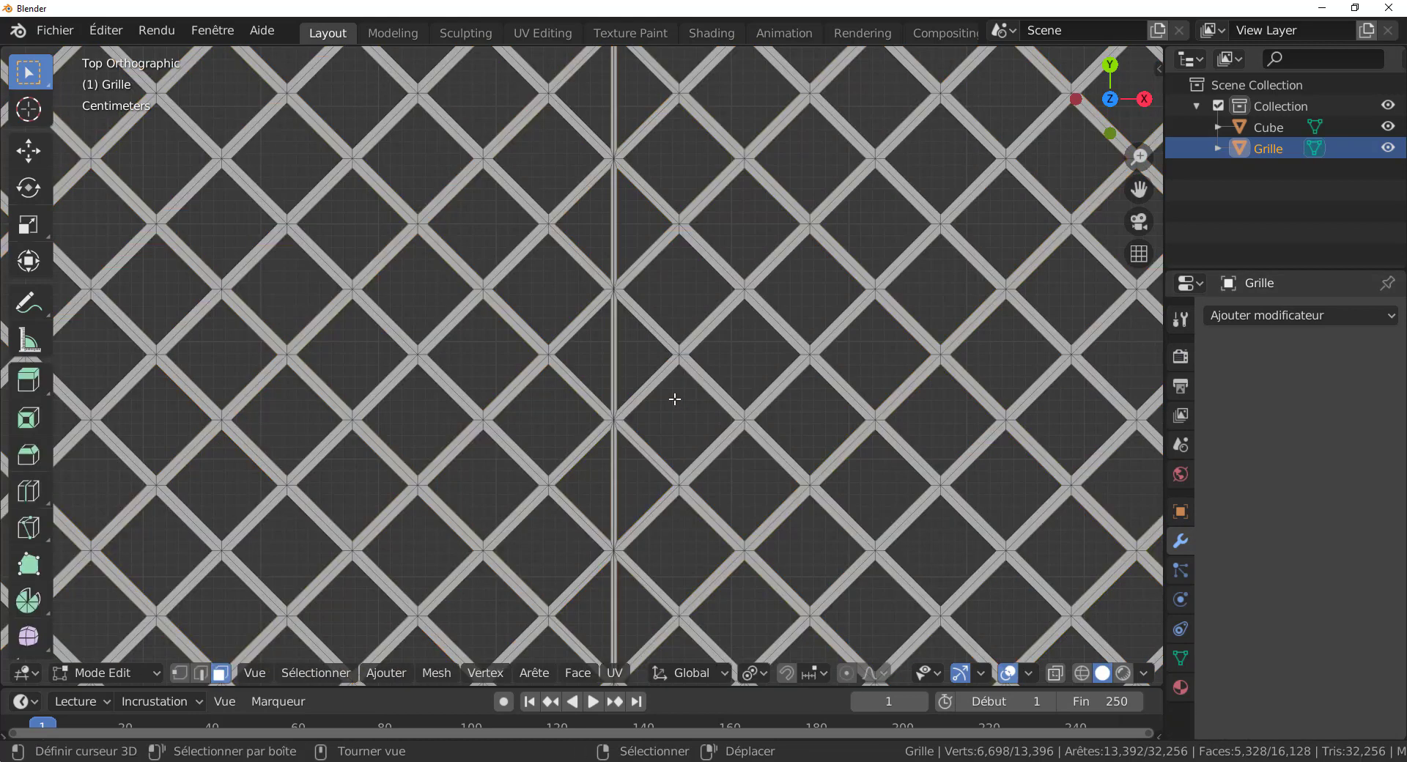
scroll(687, 367, "up", 4)
scroll(687, 319, "up", 3)
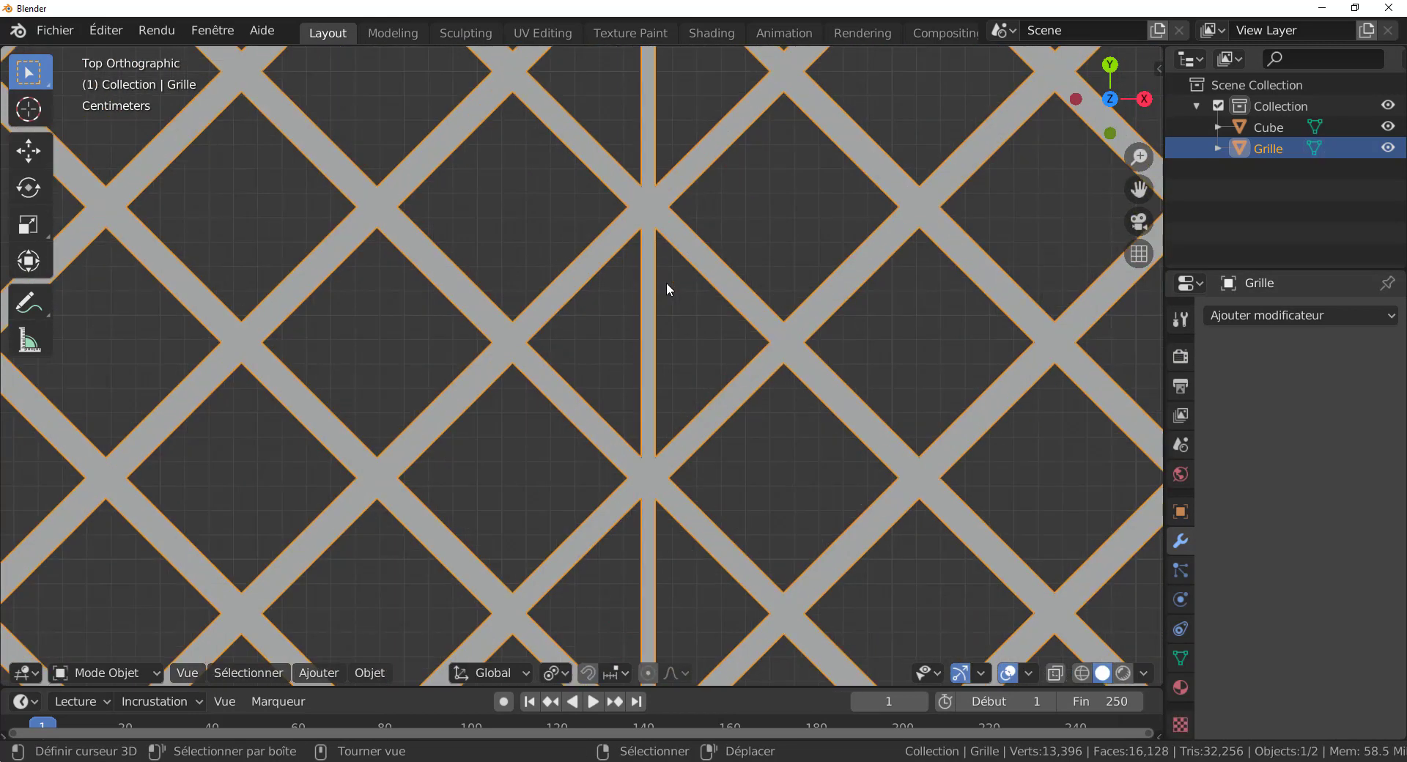
Try moving a diagonal face beside the central seam, and examine the junction where the bars meet.
left_click(673, 187)
key("g")
right_click(725, 217)
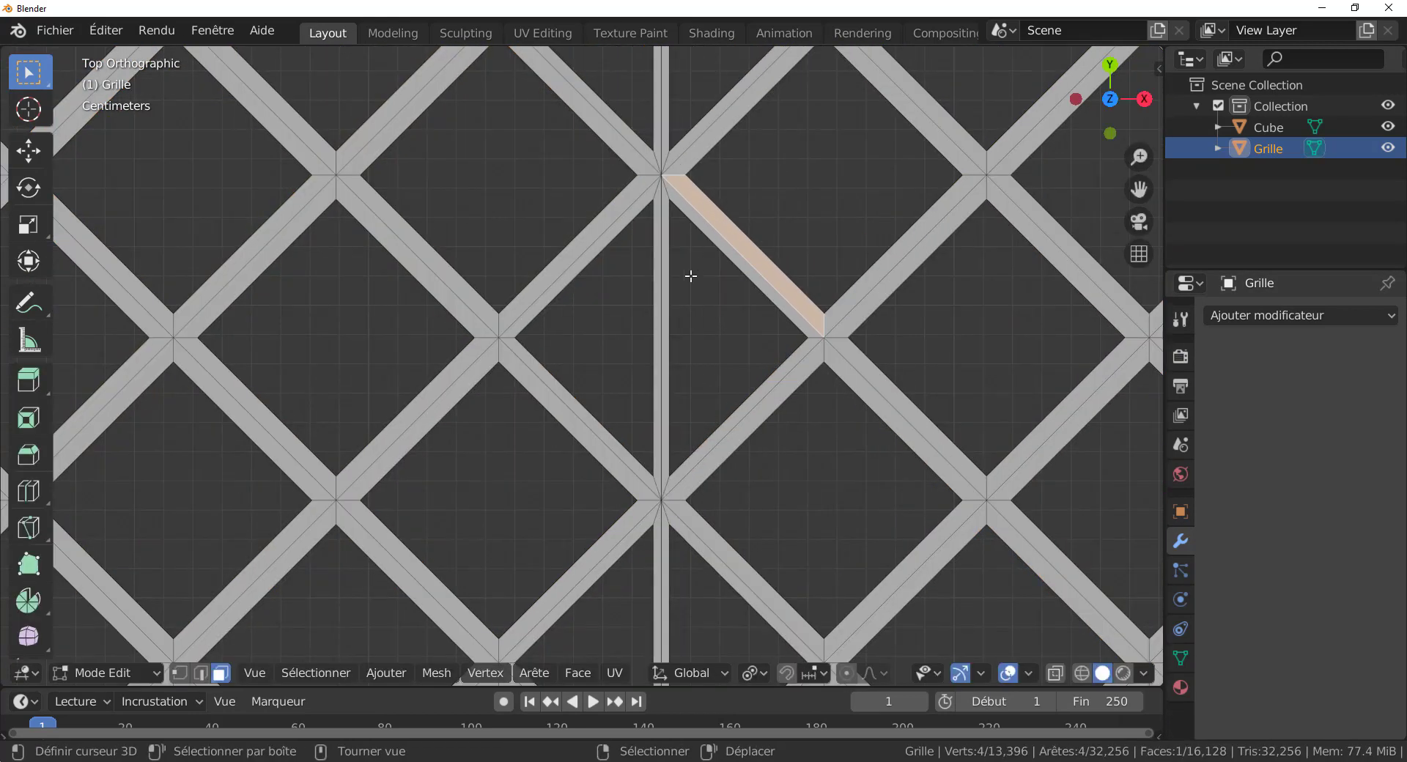
middle_click_drag(733, 293, 662, 444, "shift")
scroll(627, 359, "up", 4)
scroll(623, 348, "up", 1)
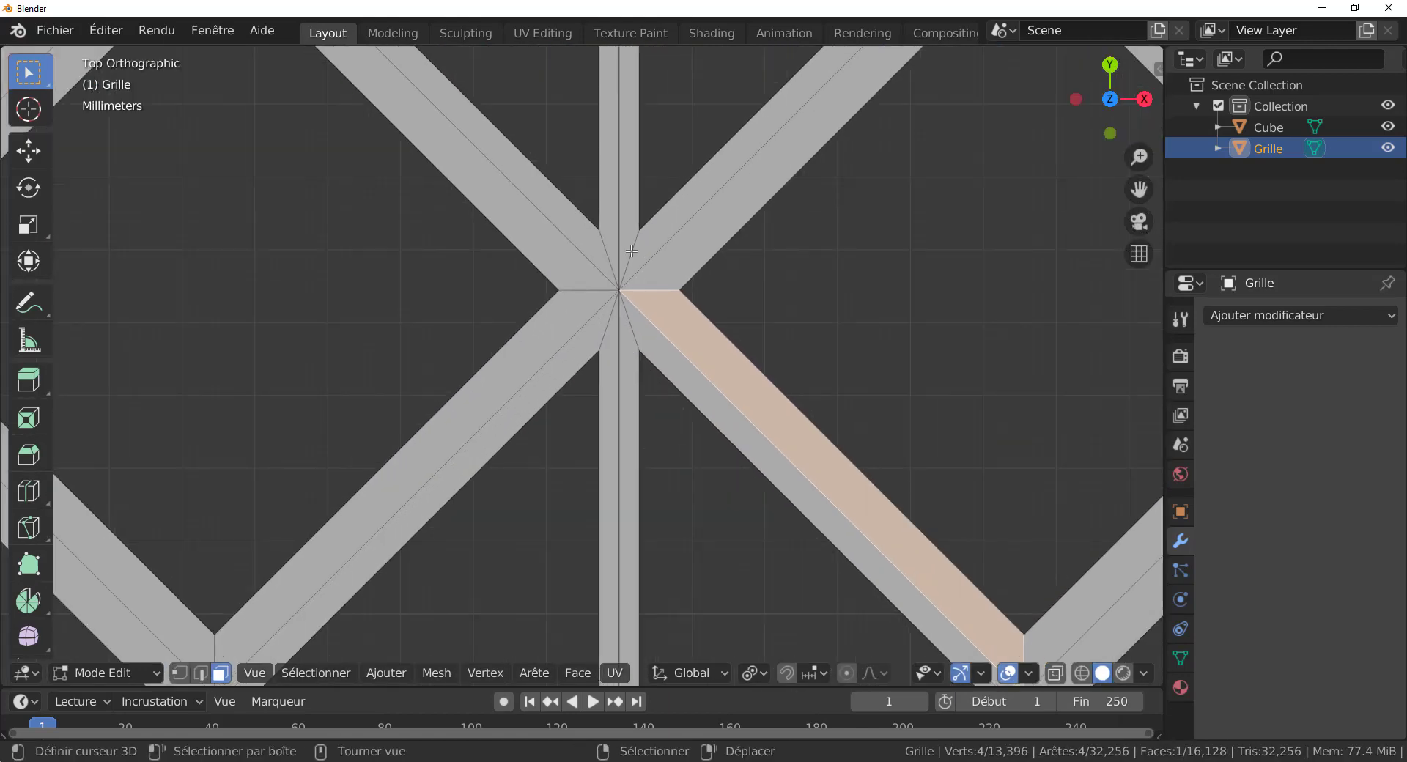
scroll(632, 250, "down", 4)
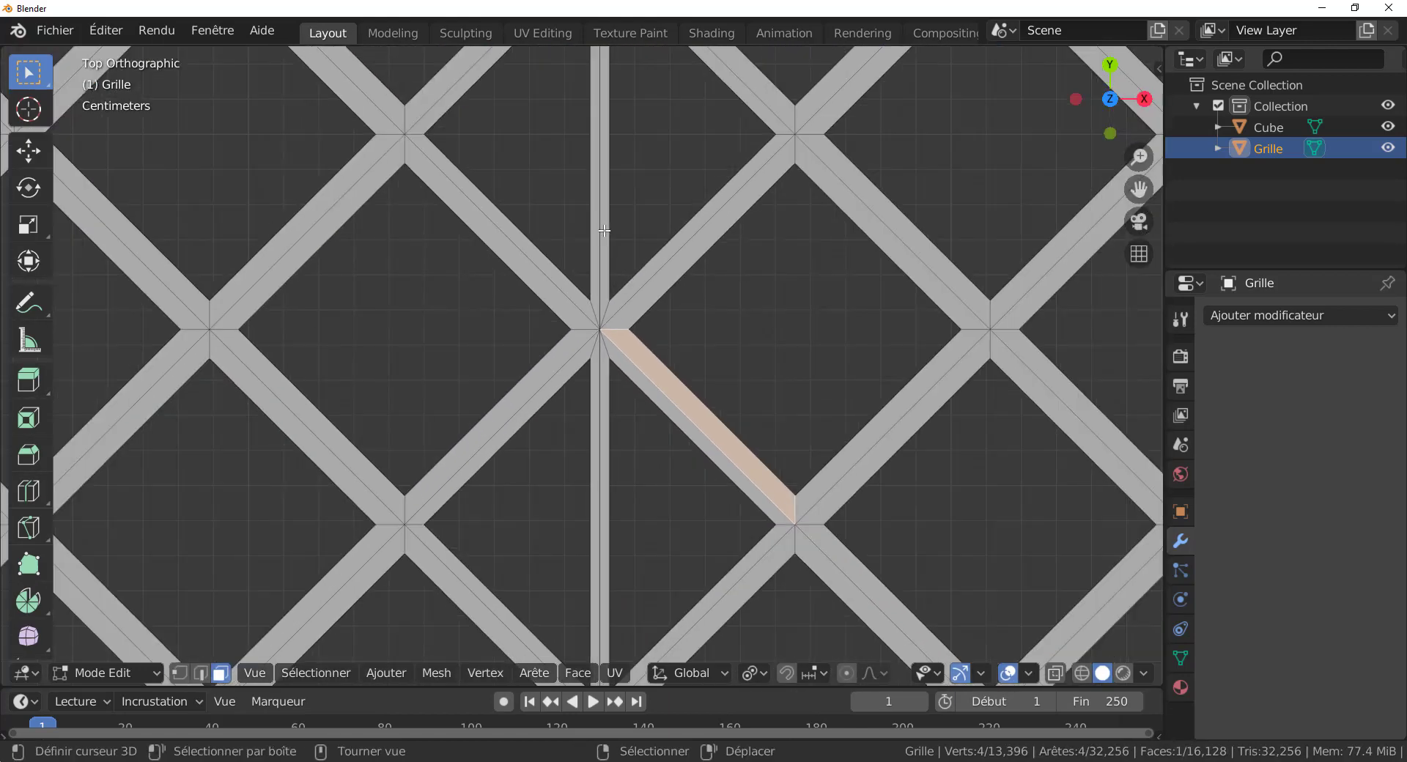
Turn on X-ray, try circle-selecting the faces of the vertical seam bar, and clear the selection.
left_click(604, 231)
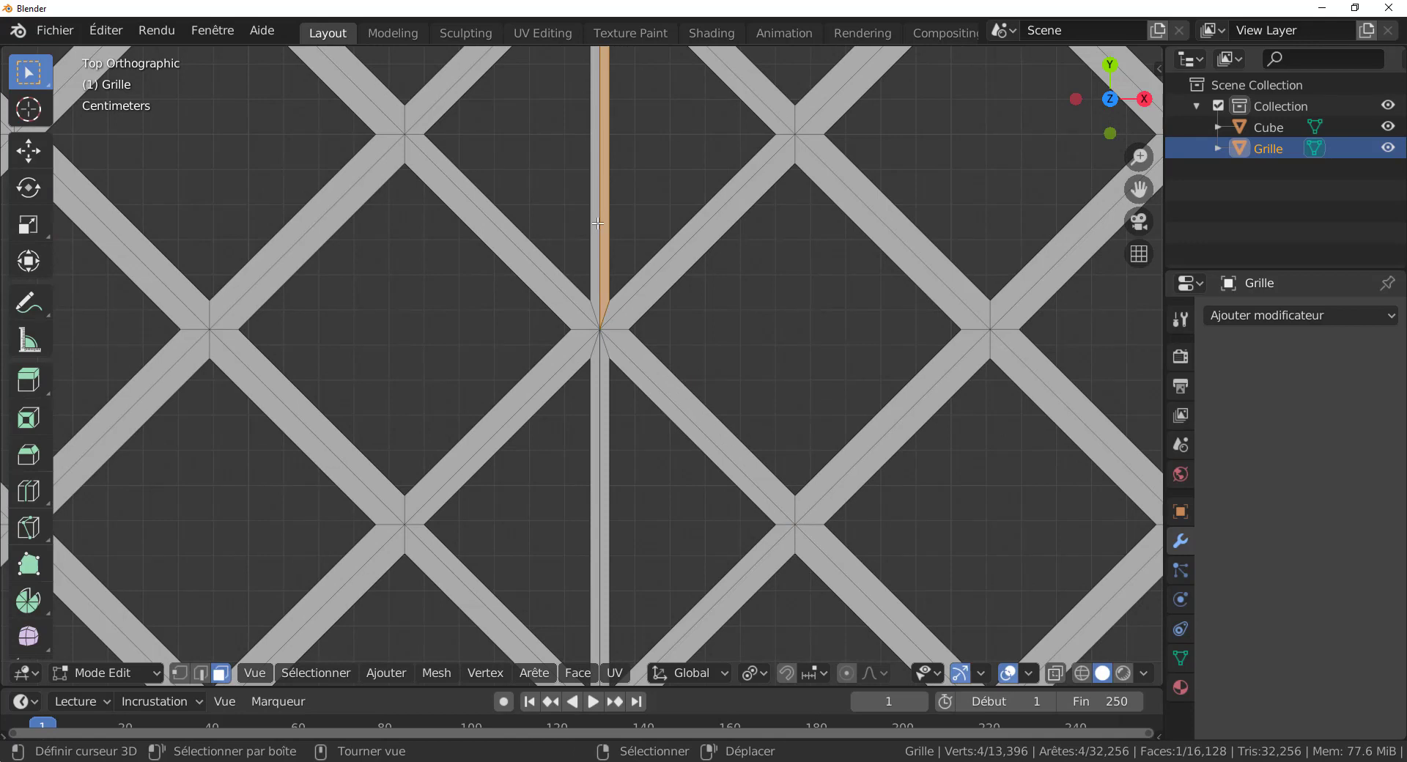
left_click(1055, 672)
key("c")
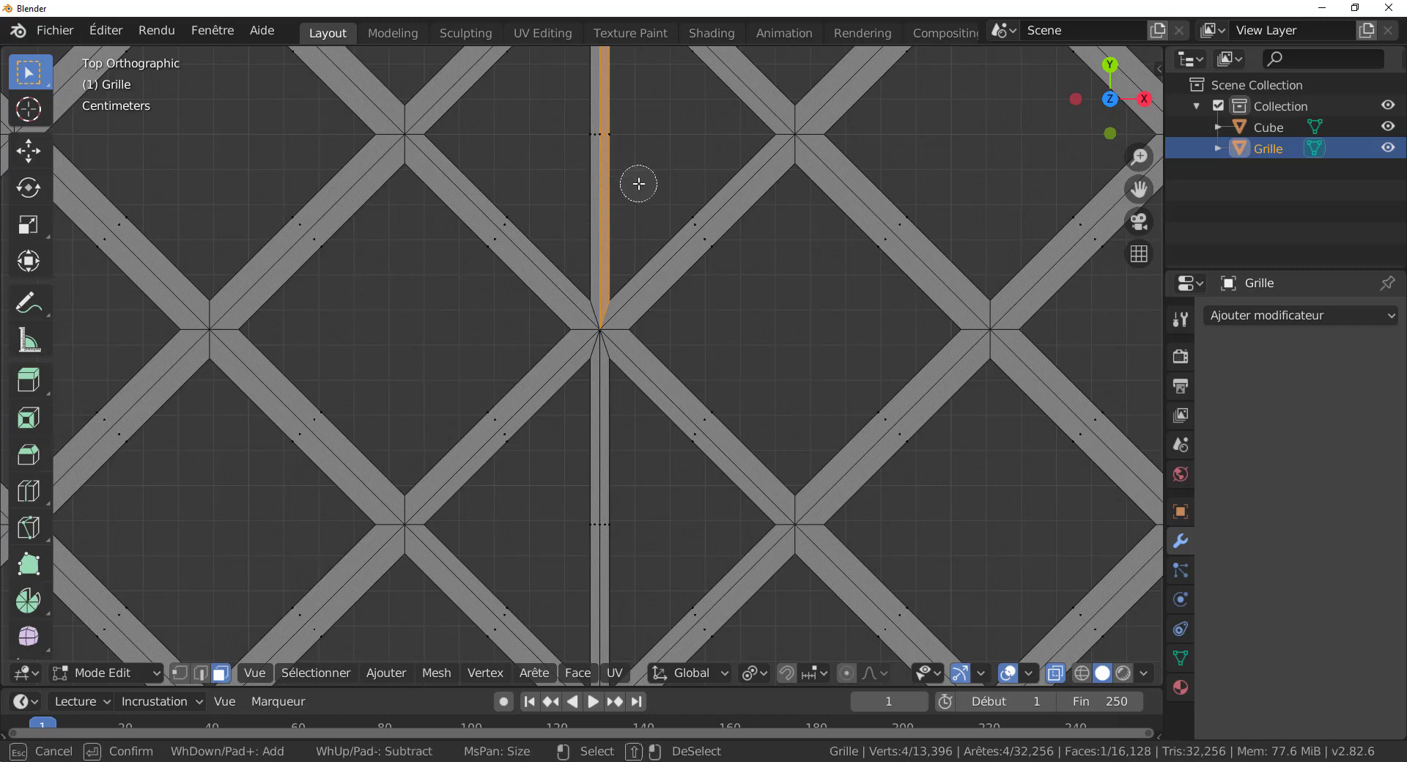
left_click(602, 125)
right_click(615, 161)
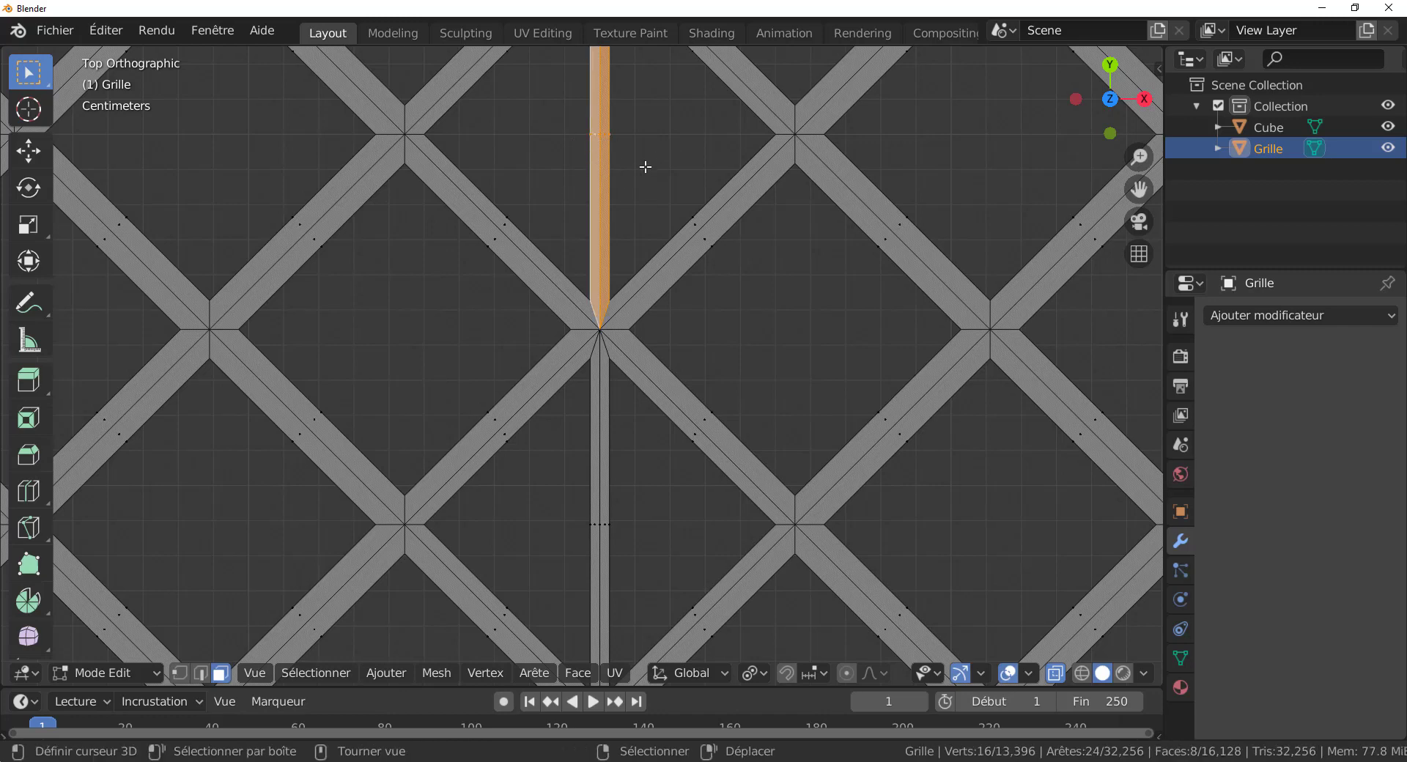
key("alt+a")
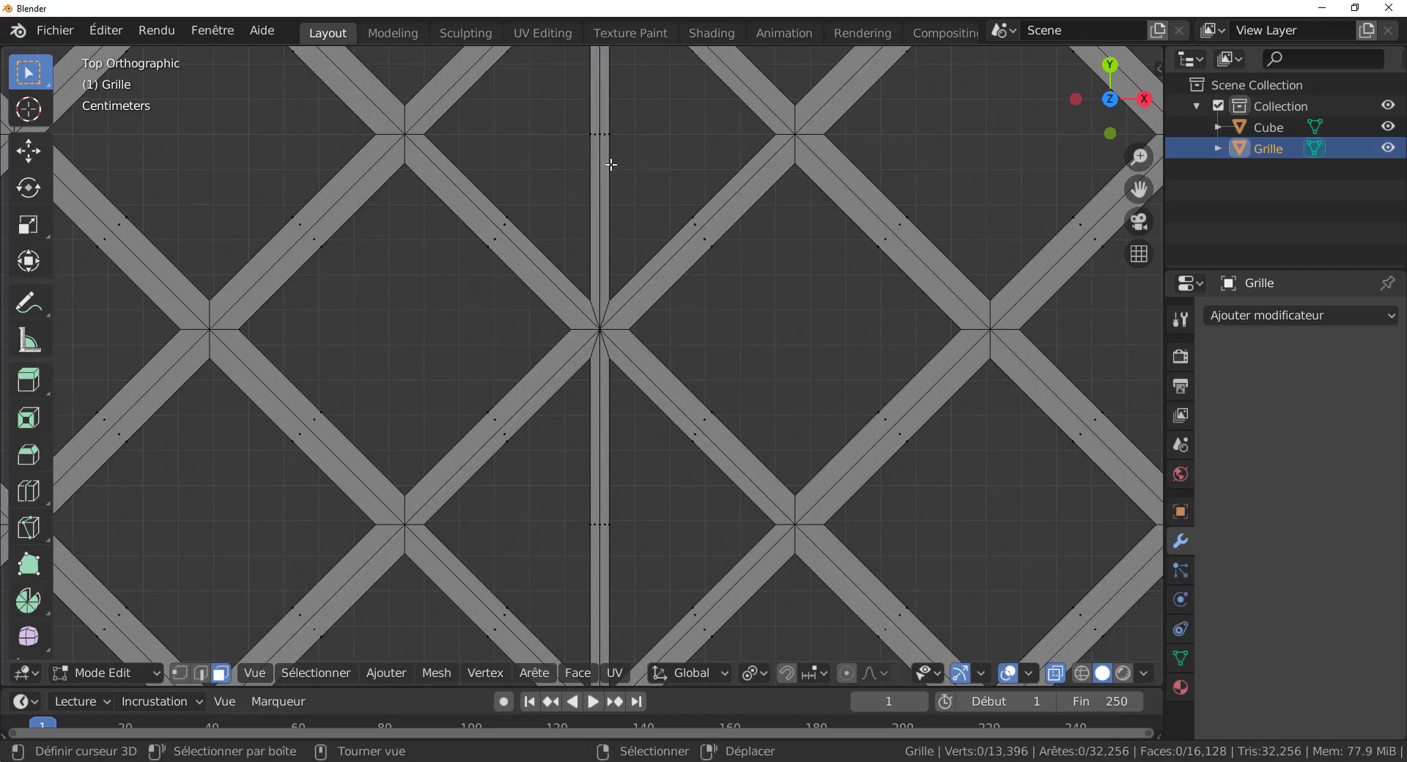
Circle-select the faces of the vertical seam bar above the central junction and delete them.
key("c")
left_click(592, 143)
right_click(663, 149)
key("x")
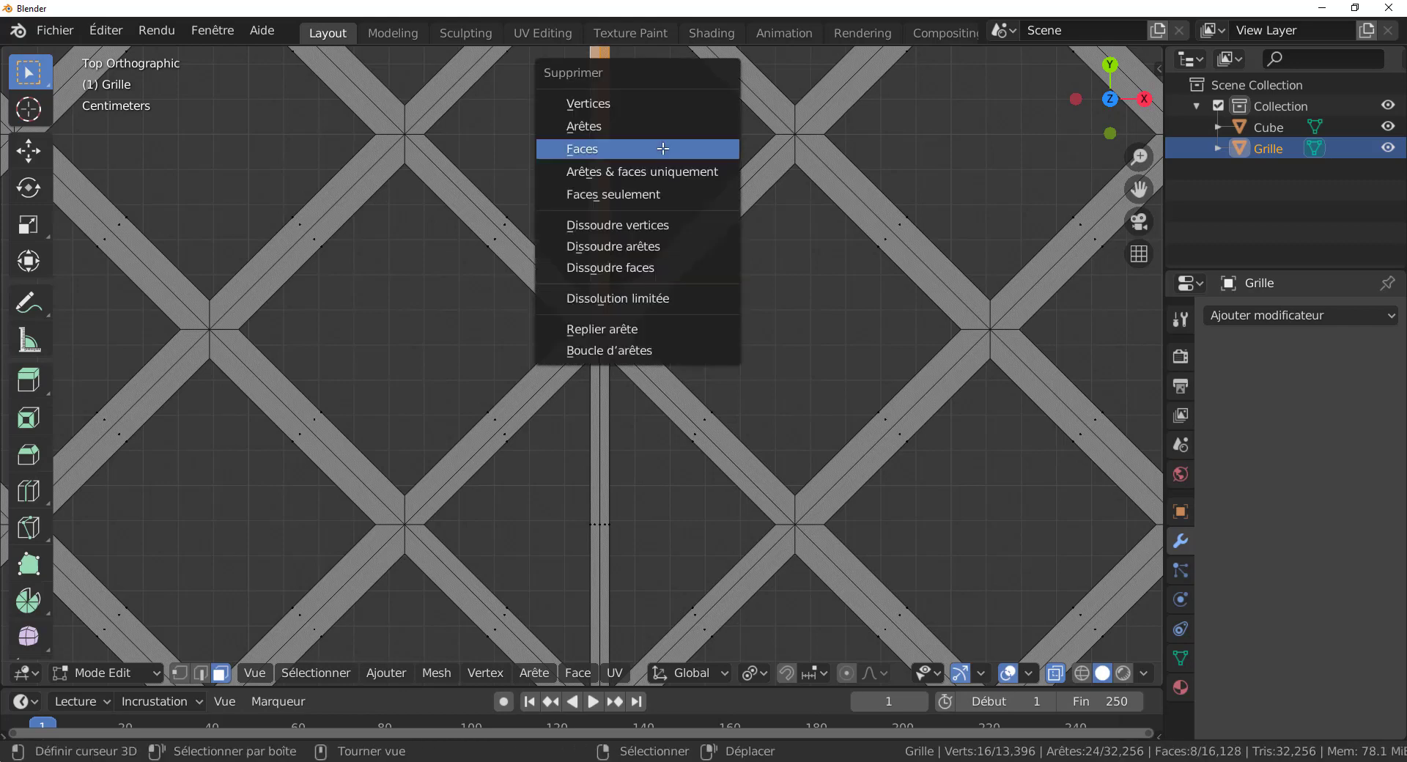
left_click(662, 147)
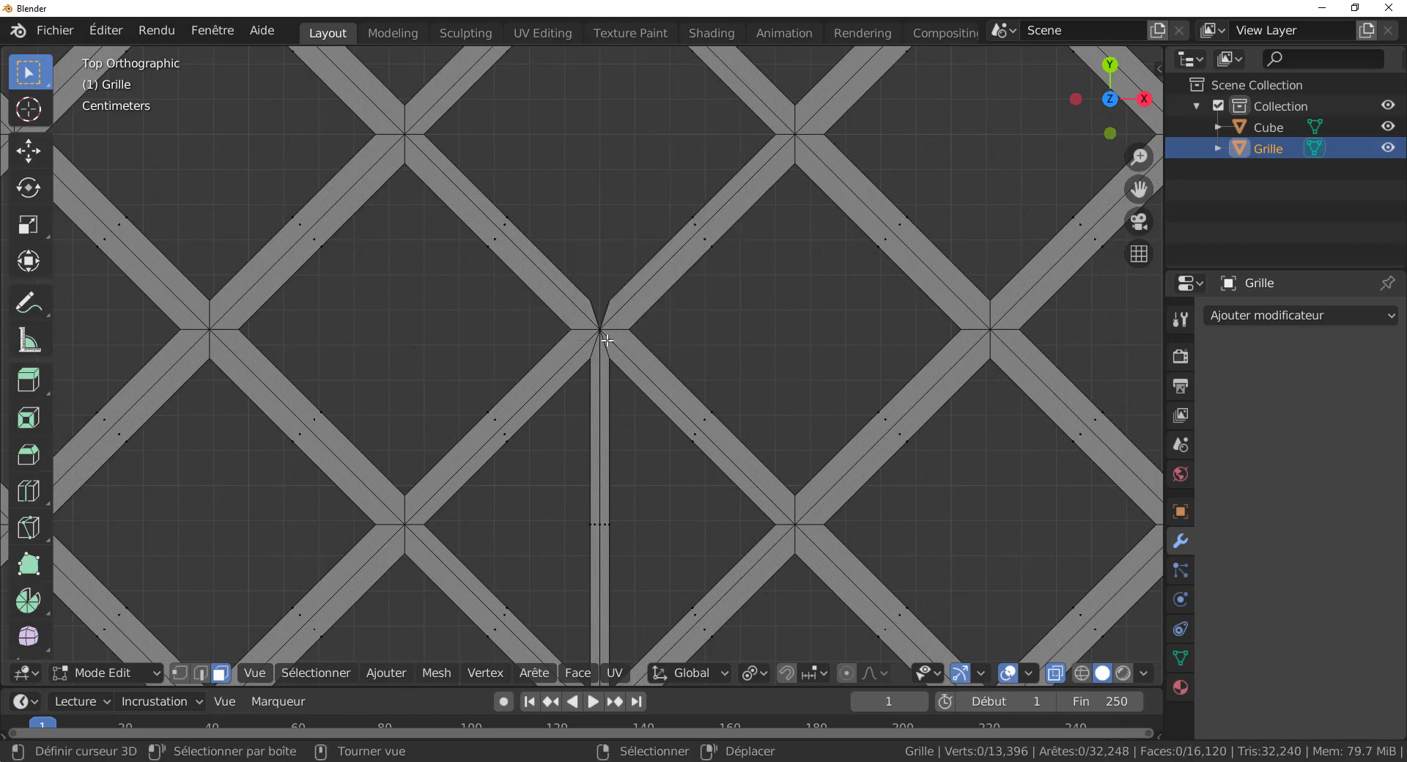
In vertex selection mode, merge at centre the two open corner vertices above the central junction.
middle_click_drag(607, 340, 631, 291, "shift")
scroll(626, 282, "up", 4)
middle_click_drag(614, 362, 607, 524, "shift")
left_click(181, 672)
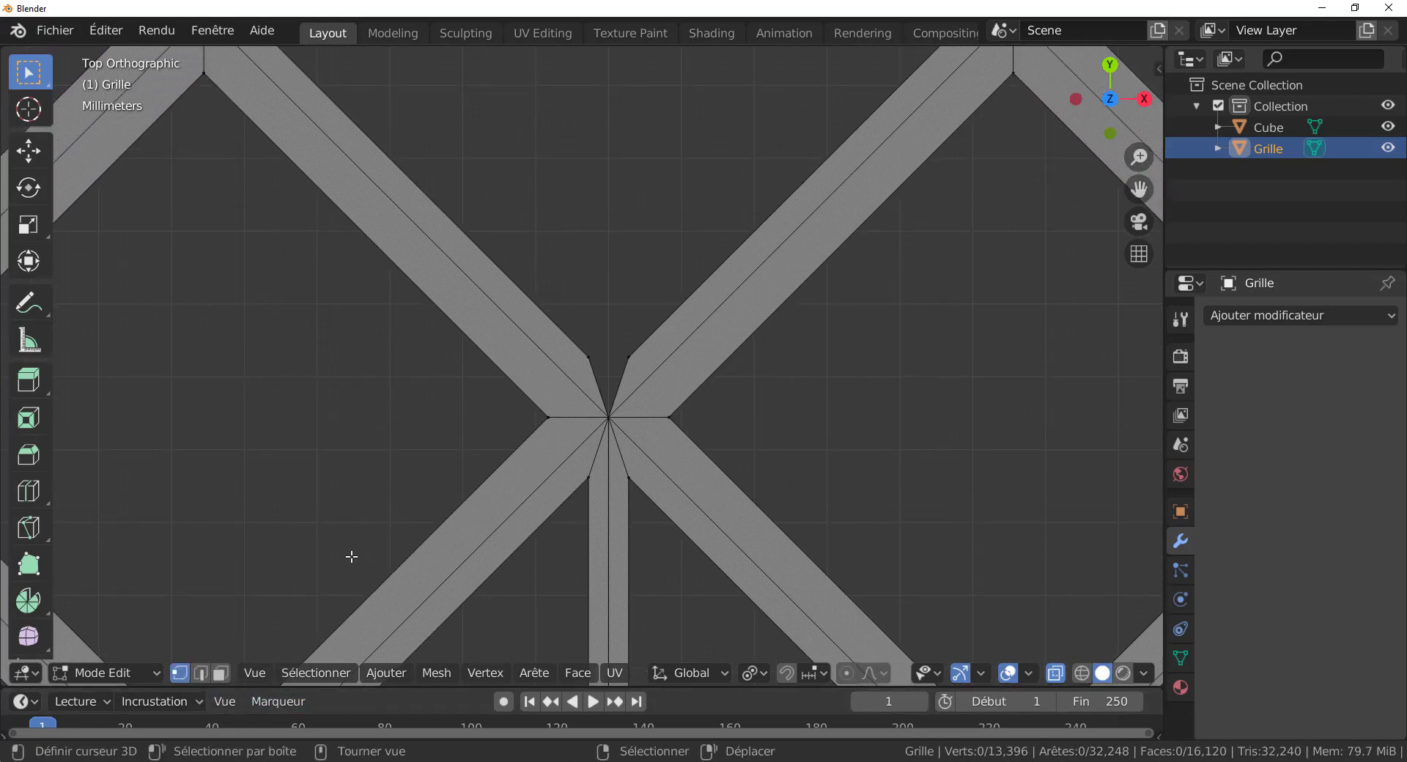
left_click(589, 356)
left_click(628, 356, "shift")
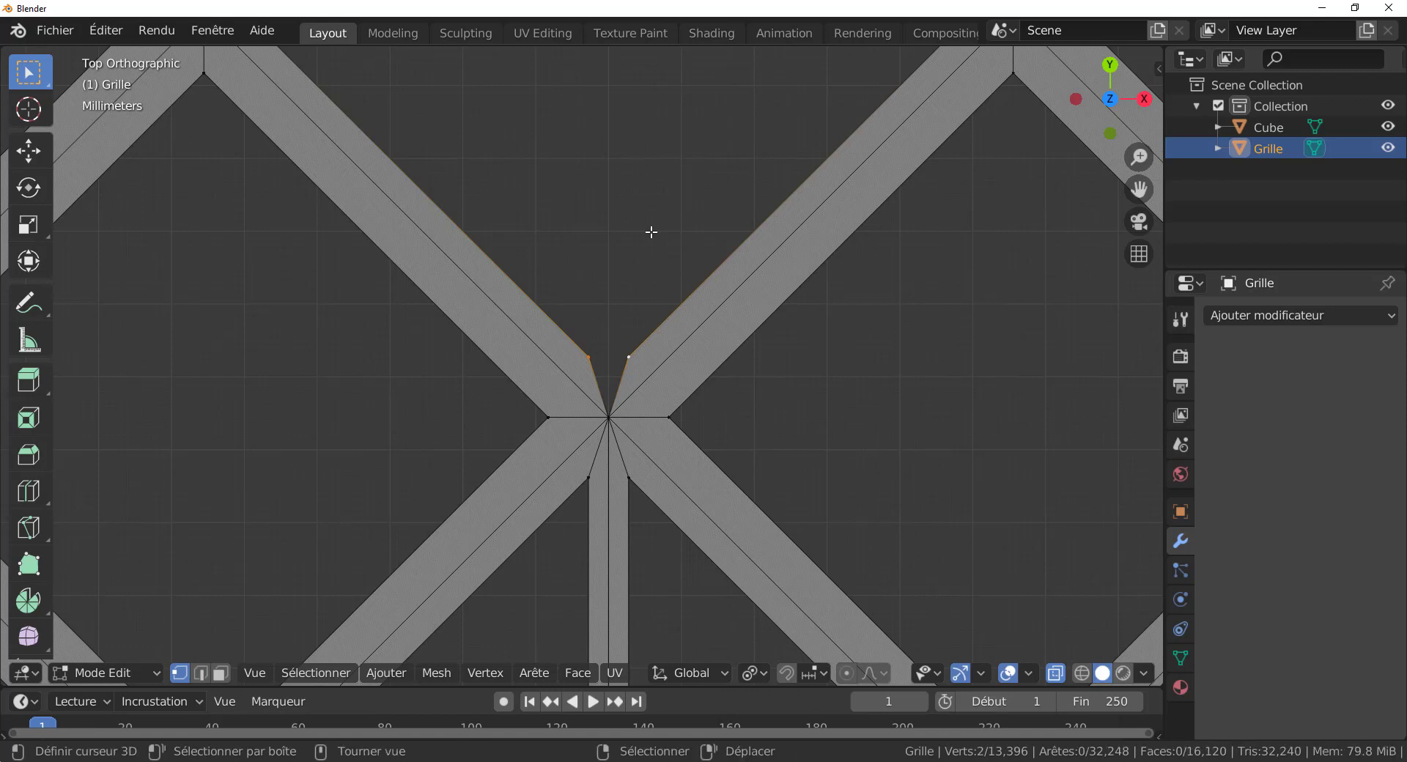
key("m")
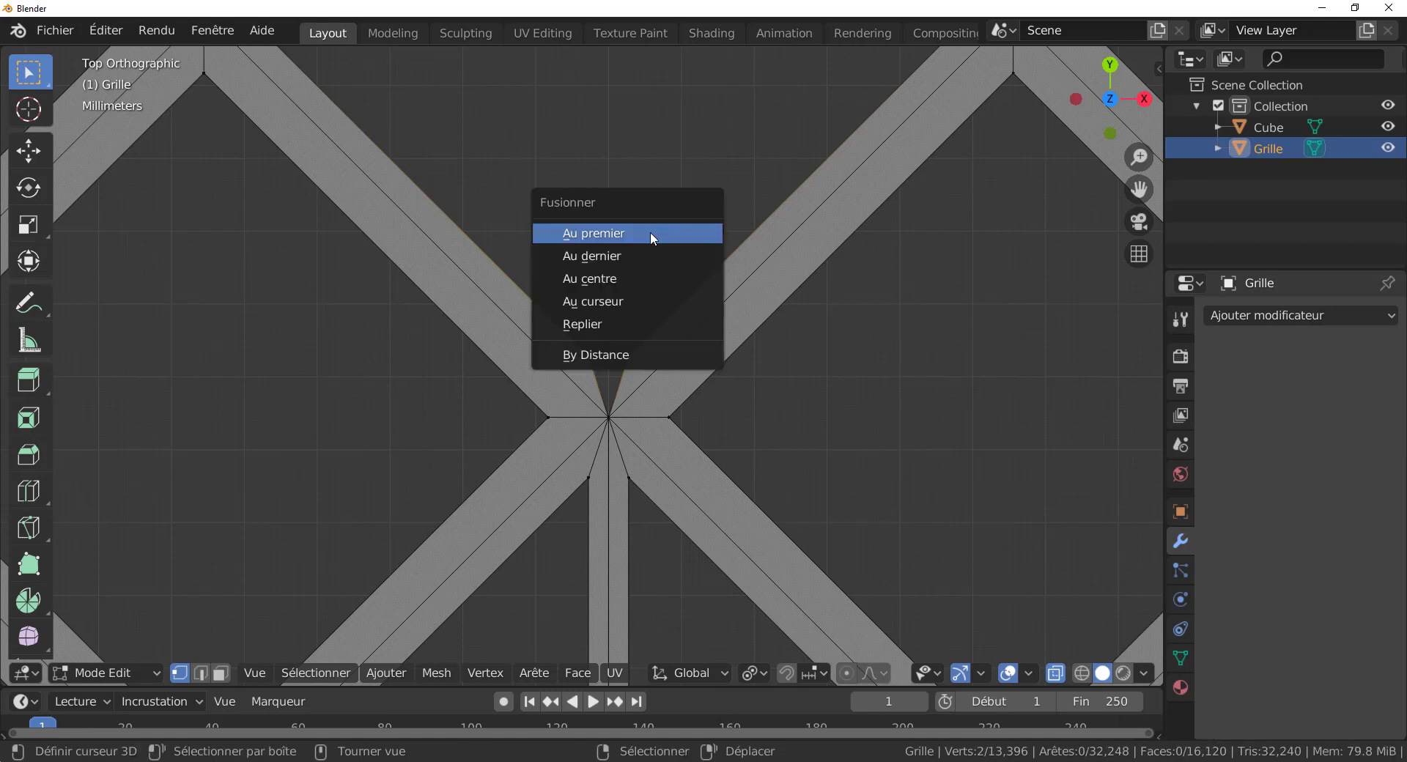
left_click(614, 277)
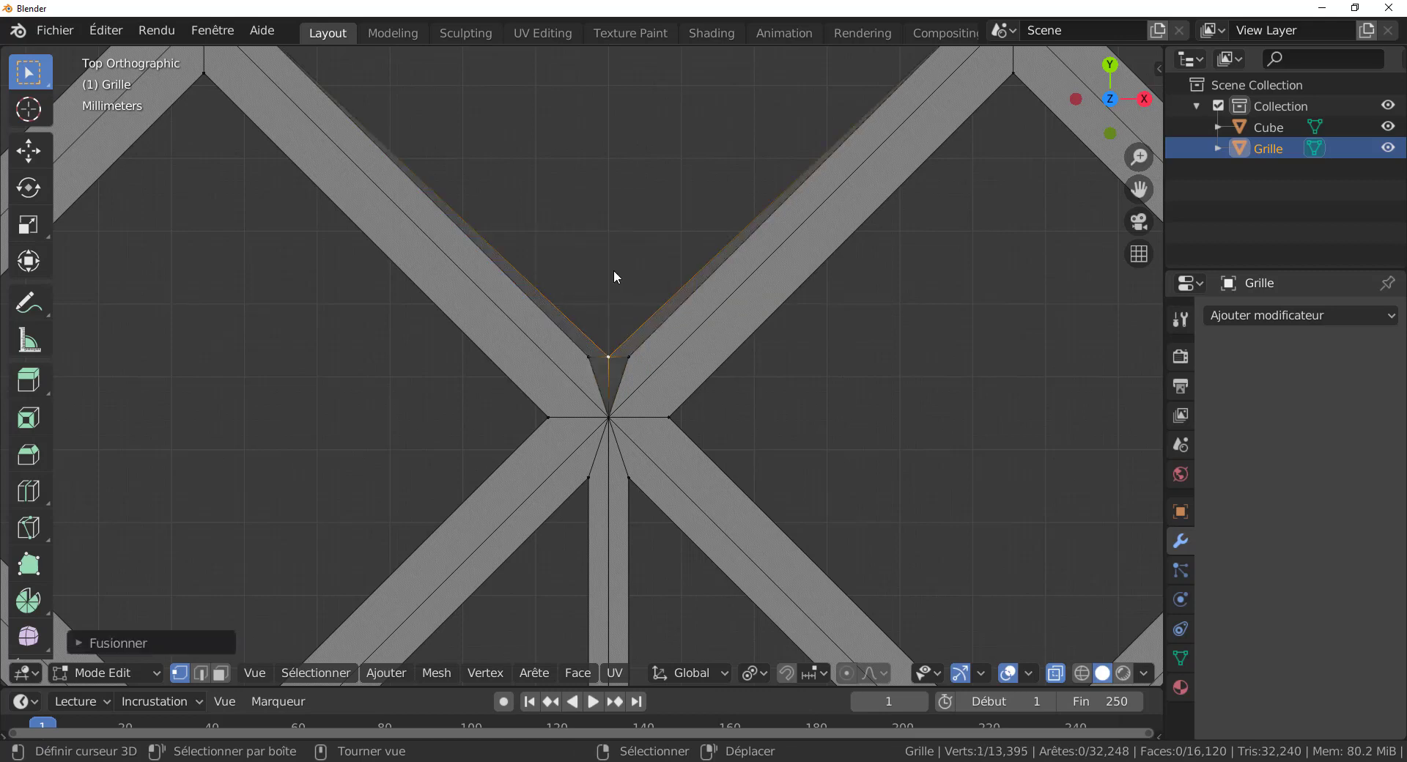
Merge at centre the remaining pair of corner vertices above the junction, and check the closed corner.
left_click(627, 356)
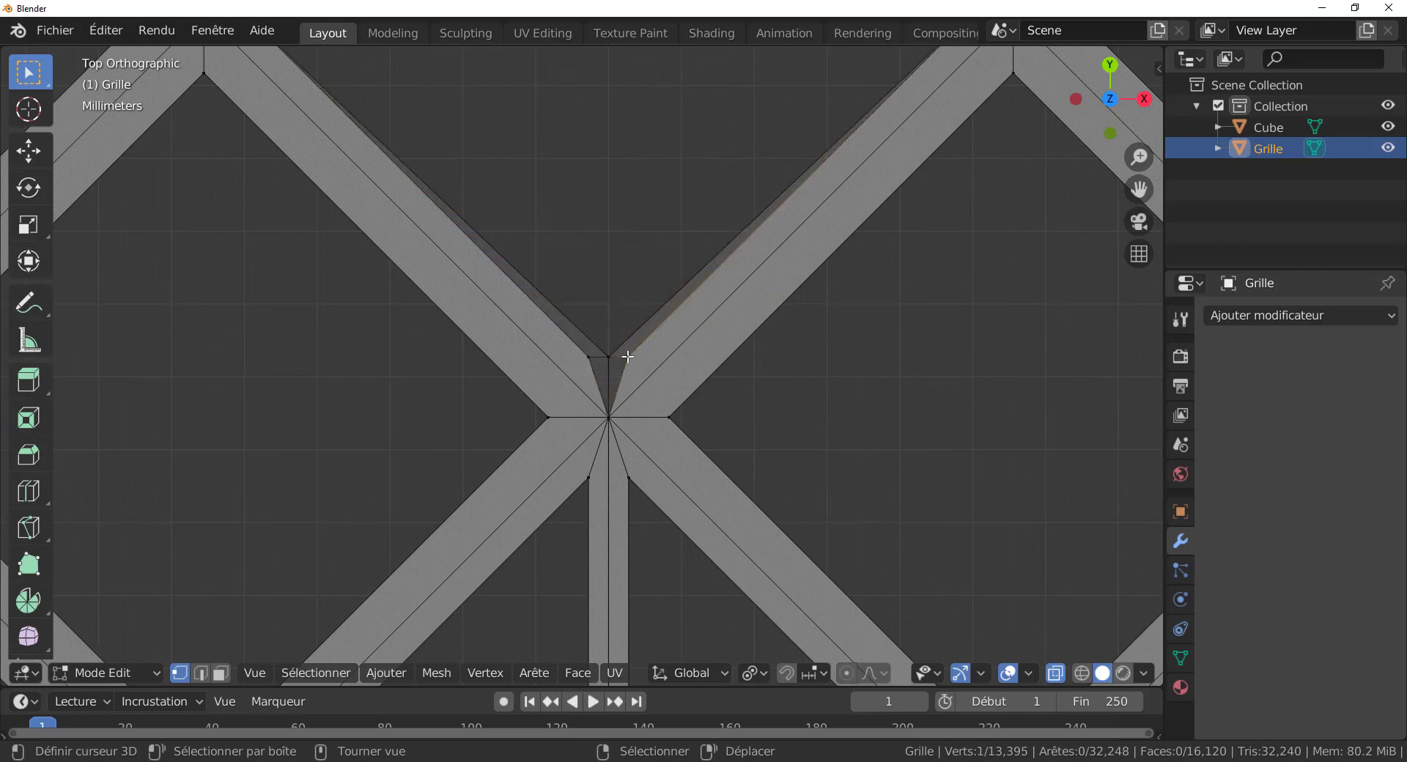
left_click(589, 356, "shift")
key("alt+m")
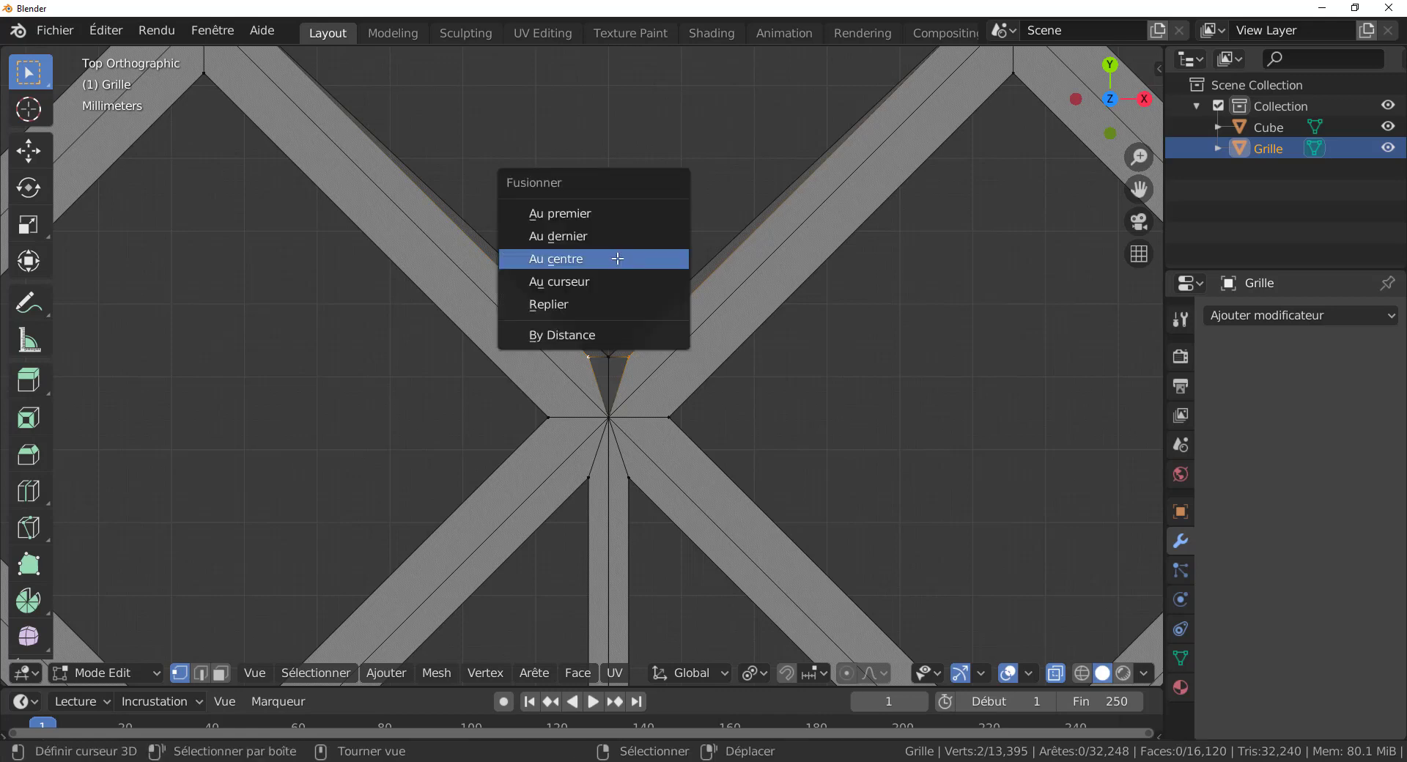
left_click(617, 259)
key("Tab")
scroll(621, 283, "down", 3)
key("Tab")
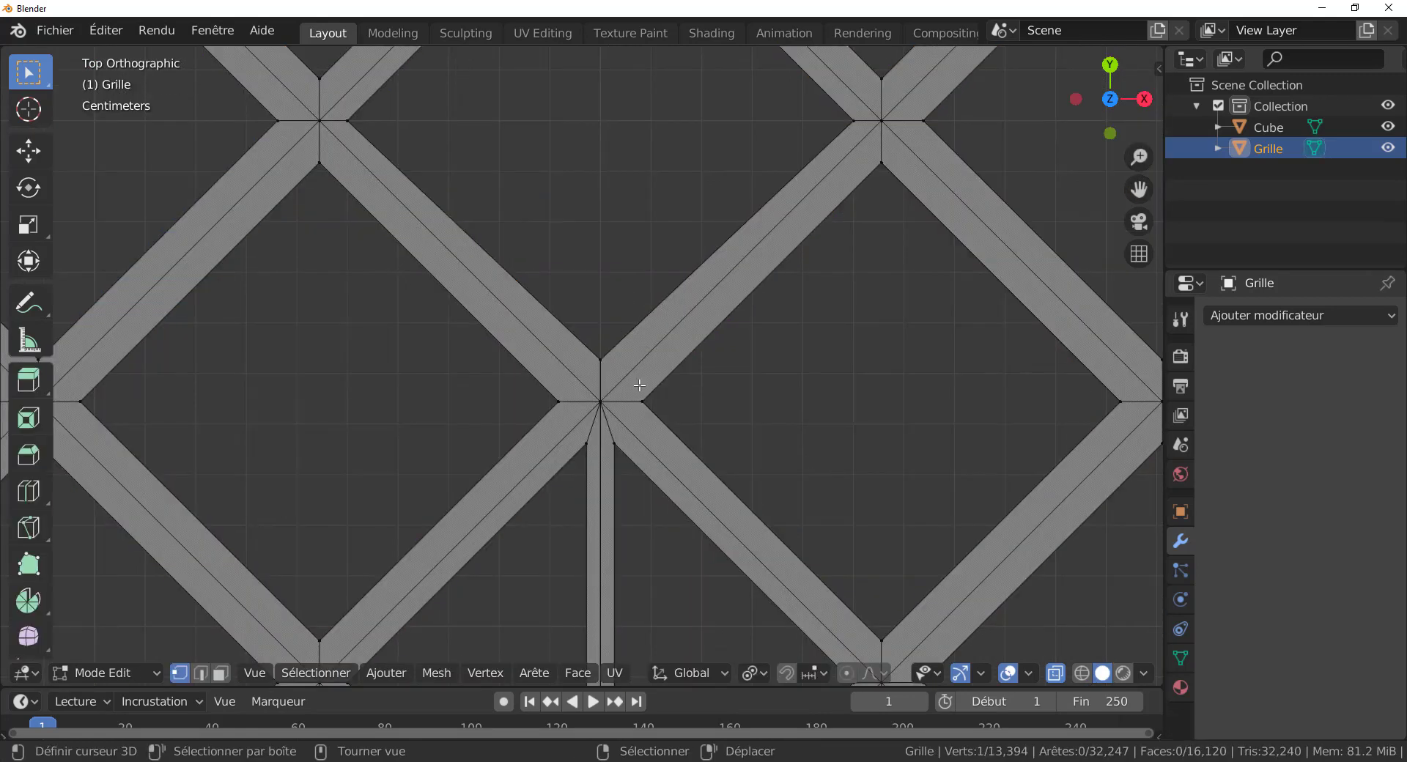
In face selection mode, select the loop of faces forming the vertical seam bar below the junction and delete those faces.
scroll(638, 352, "down", 5, "shift")
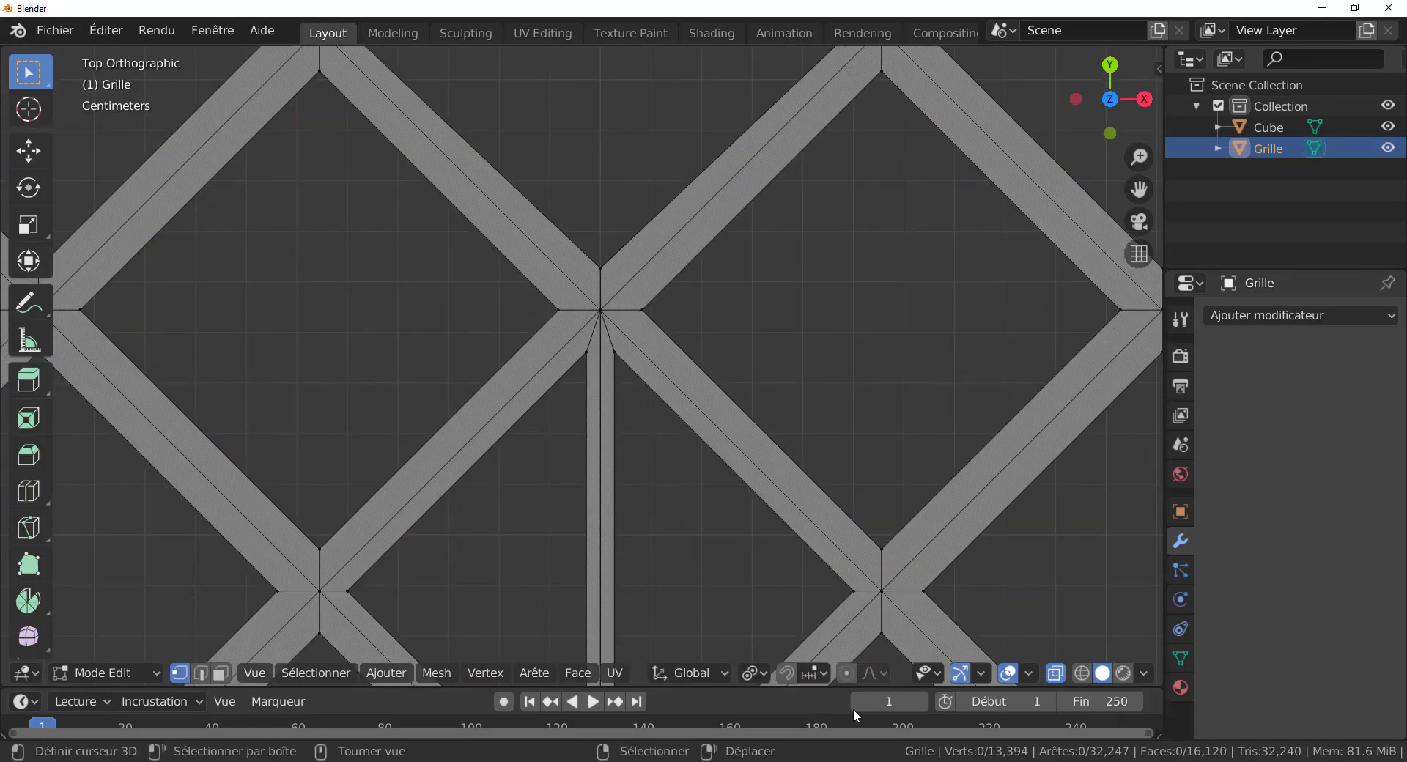
scroll(606, 464, "down", 3)
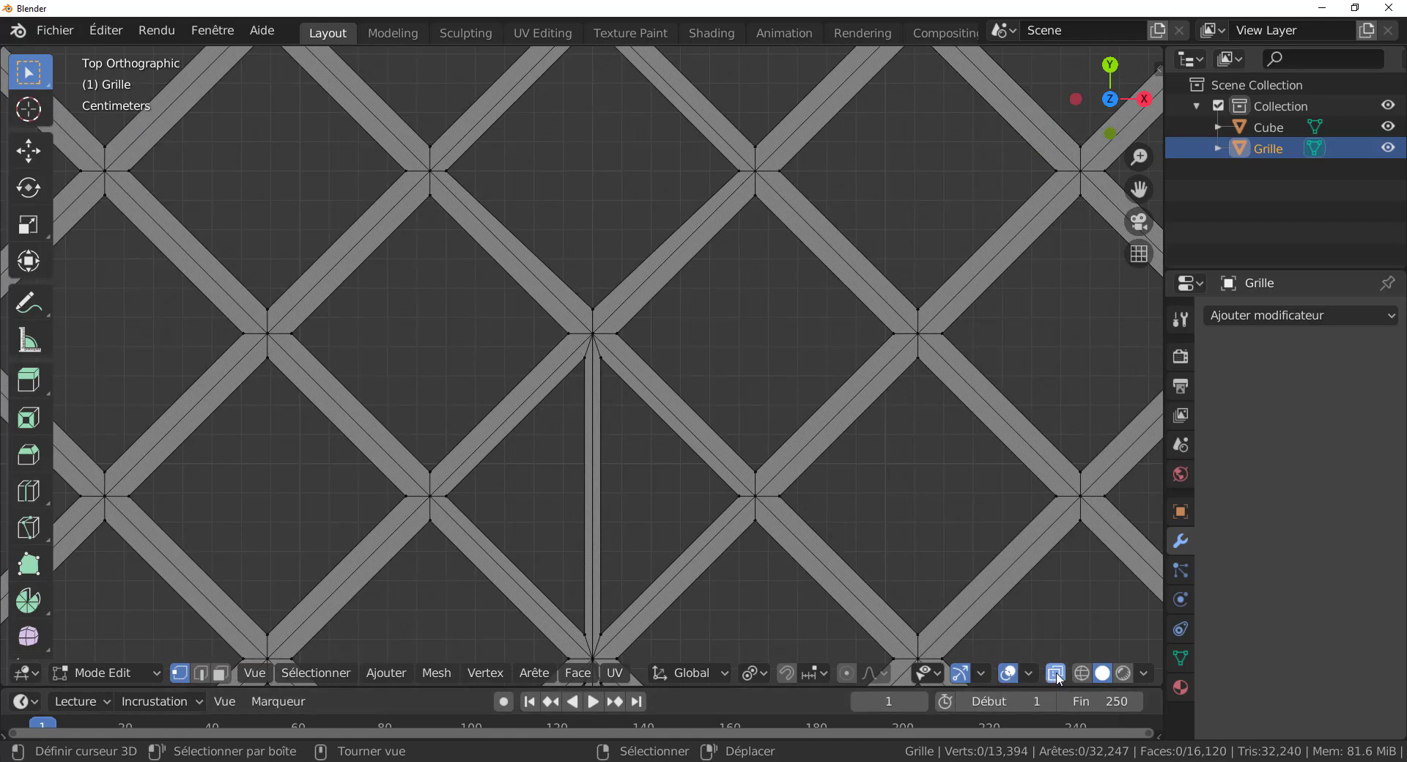
key("c")
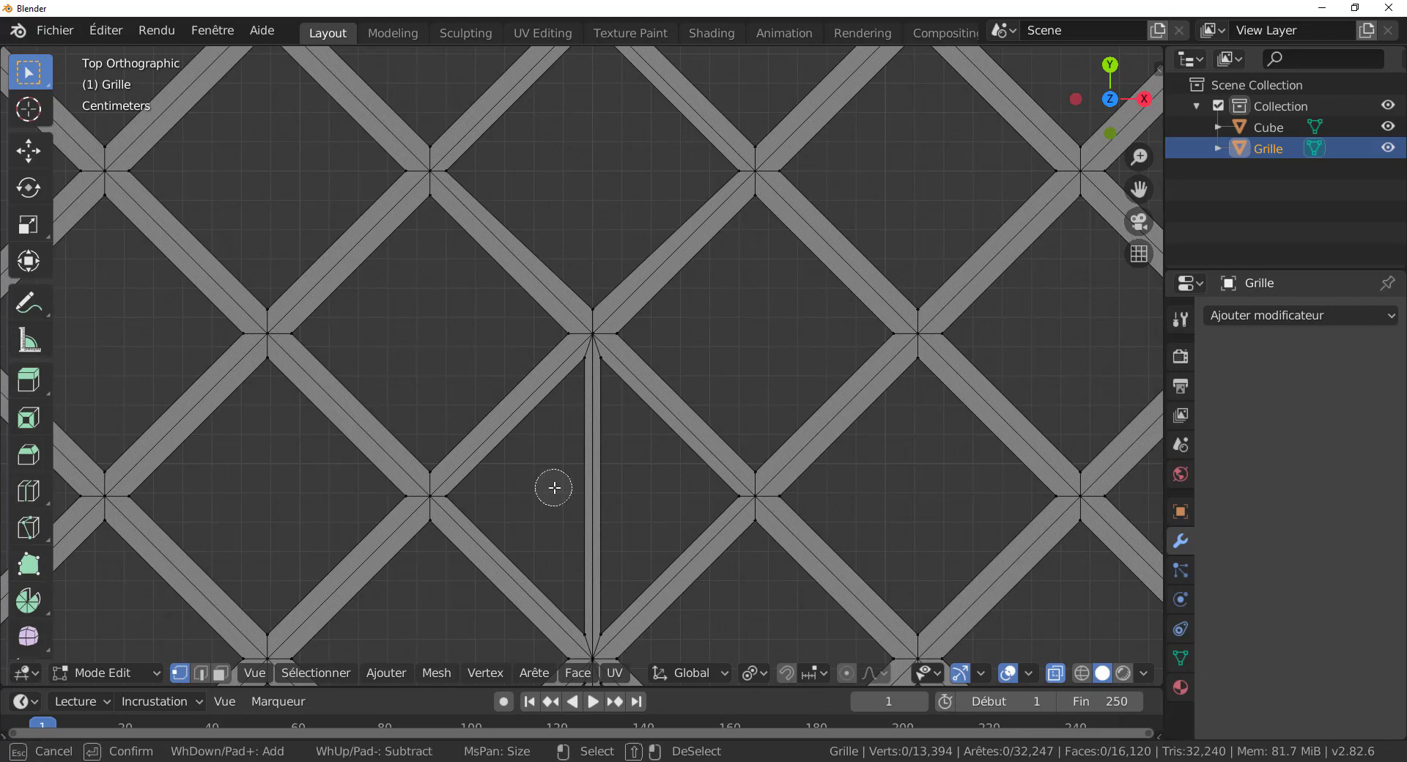
key("Escape")
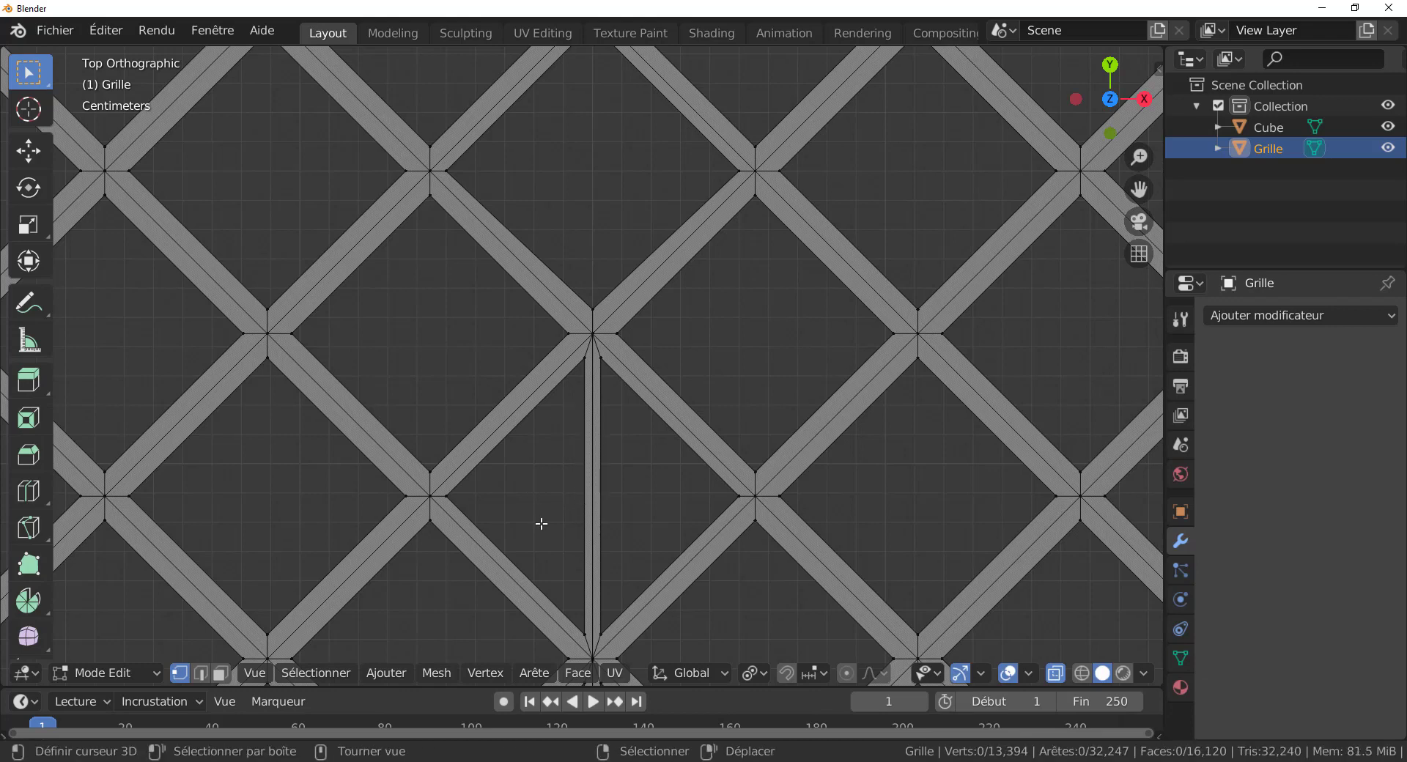
left_click(220, 674)
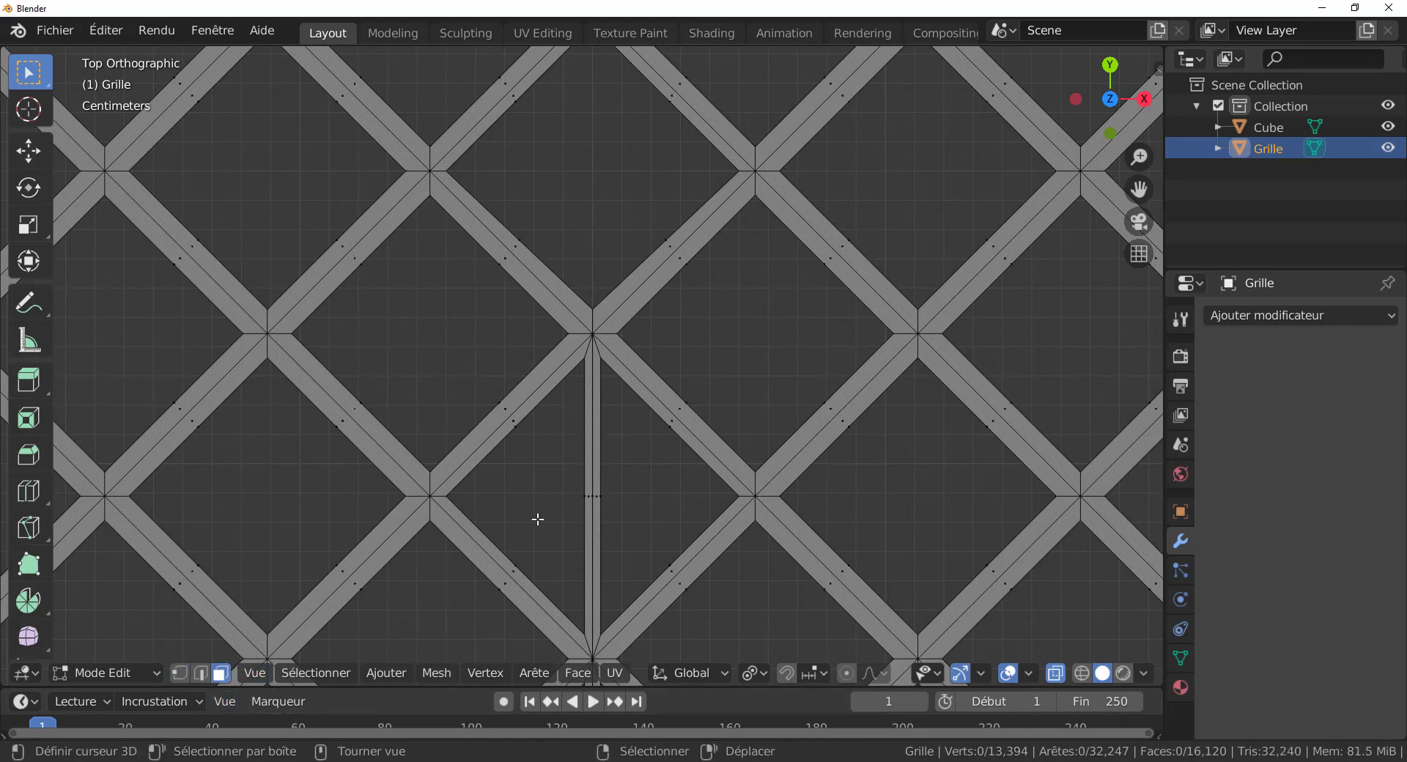
left_click(593, 503, "alt")
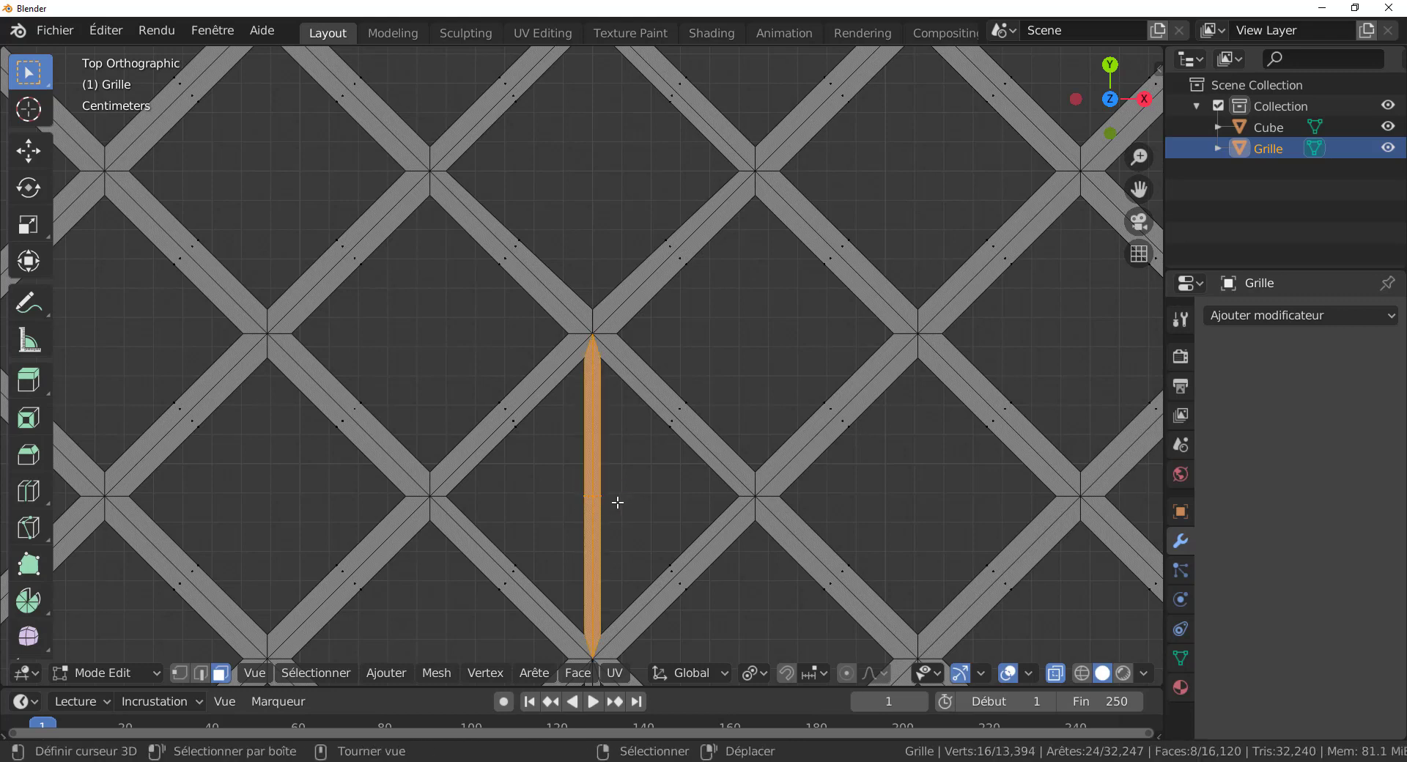
key("x")
left_click(578, 504)
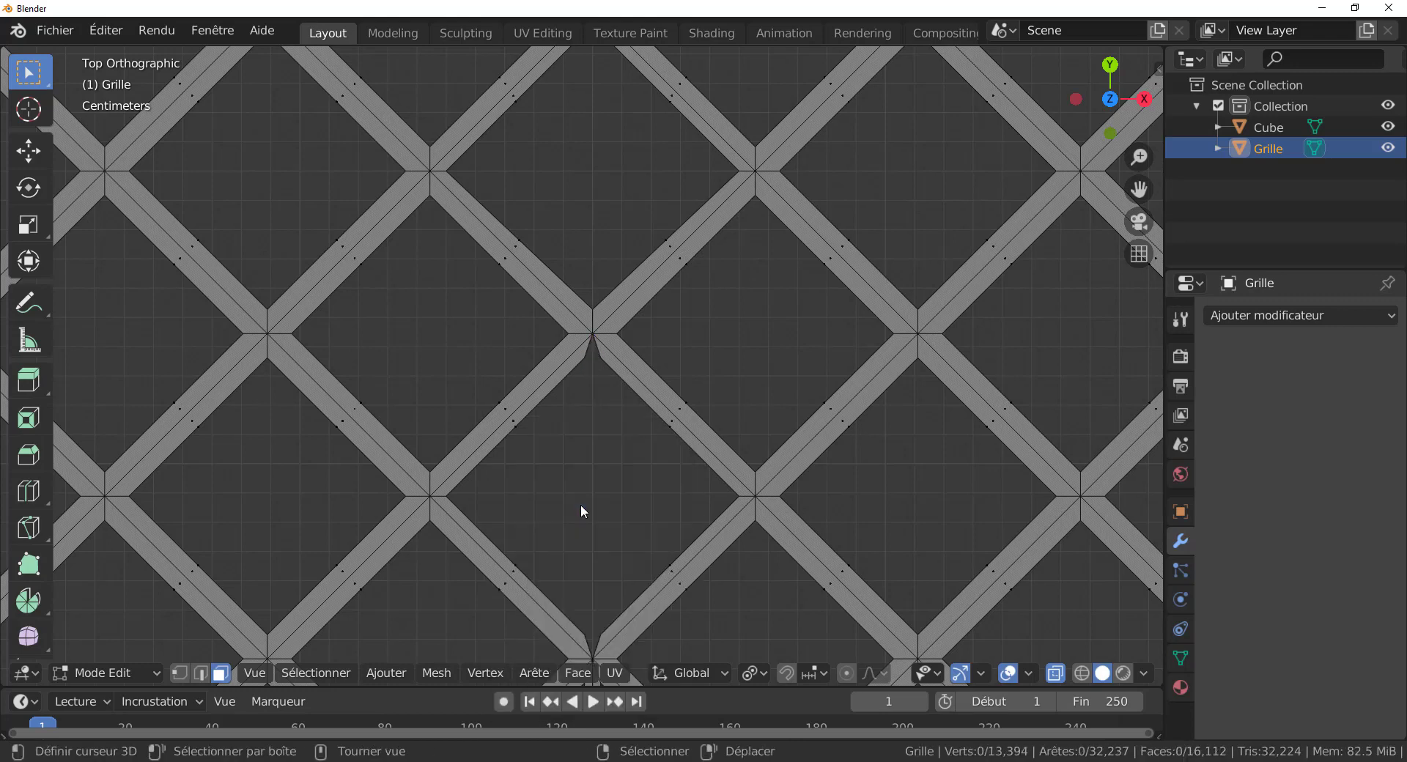
Turn off X-ray and inspect the open gap below the junction in perspective.
scroll(580, 504, "up", 2)
scroll(580, 505, "up", 3)
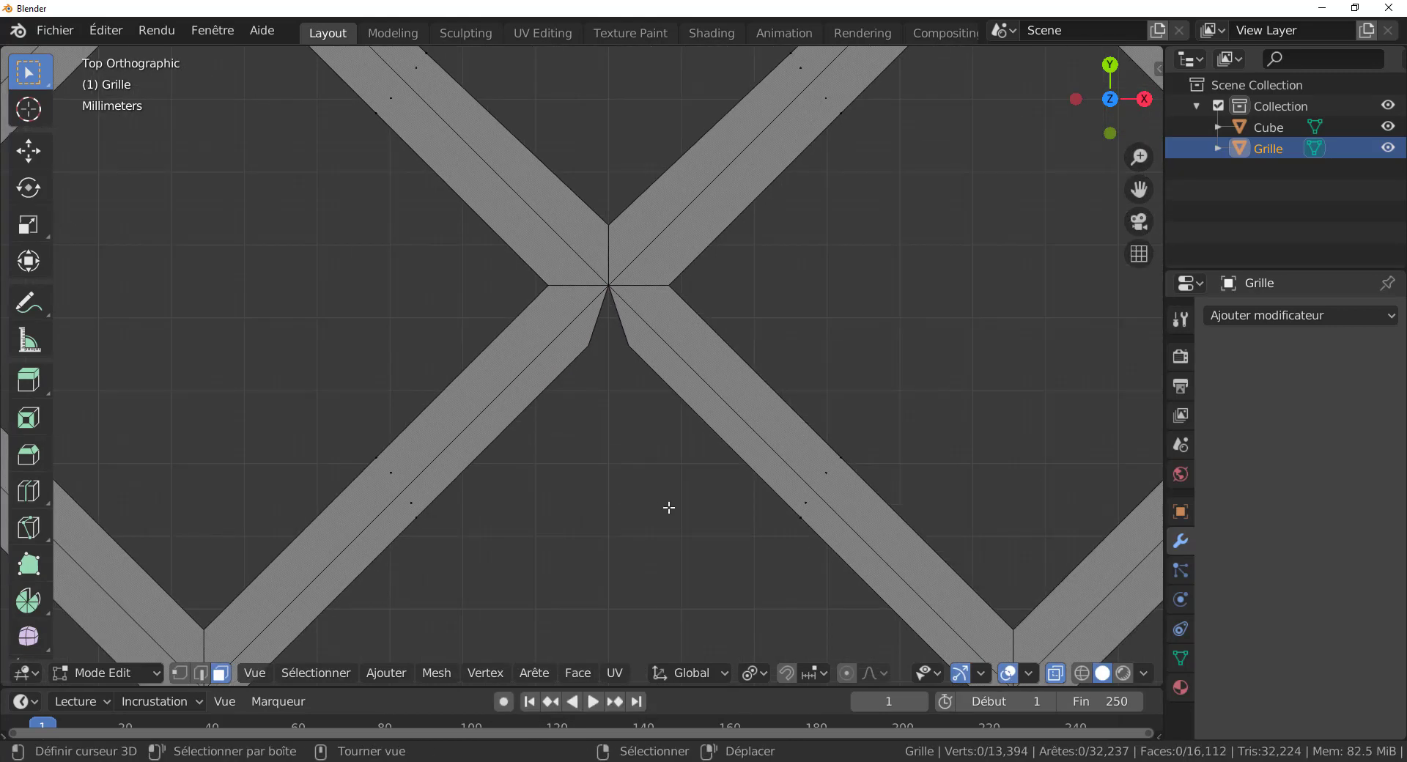
middle_click_drag(669, 507, 703, 475)
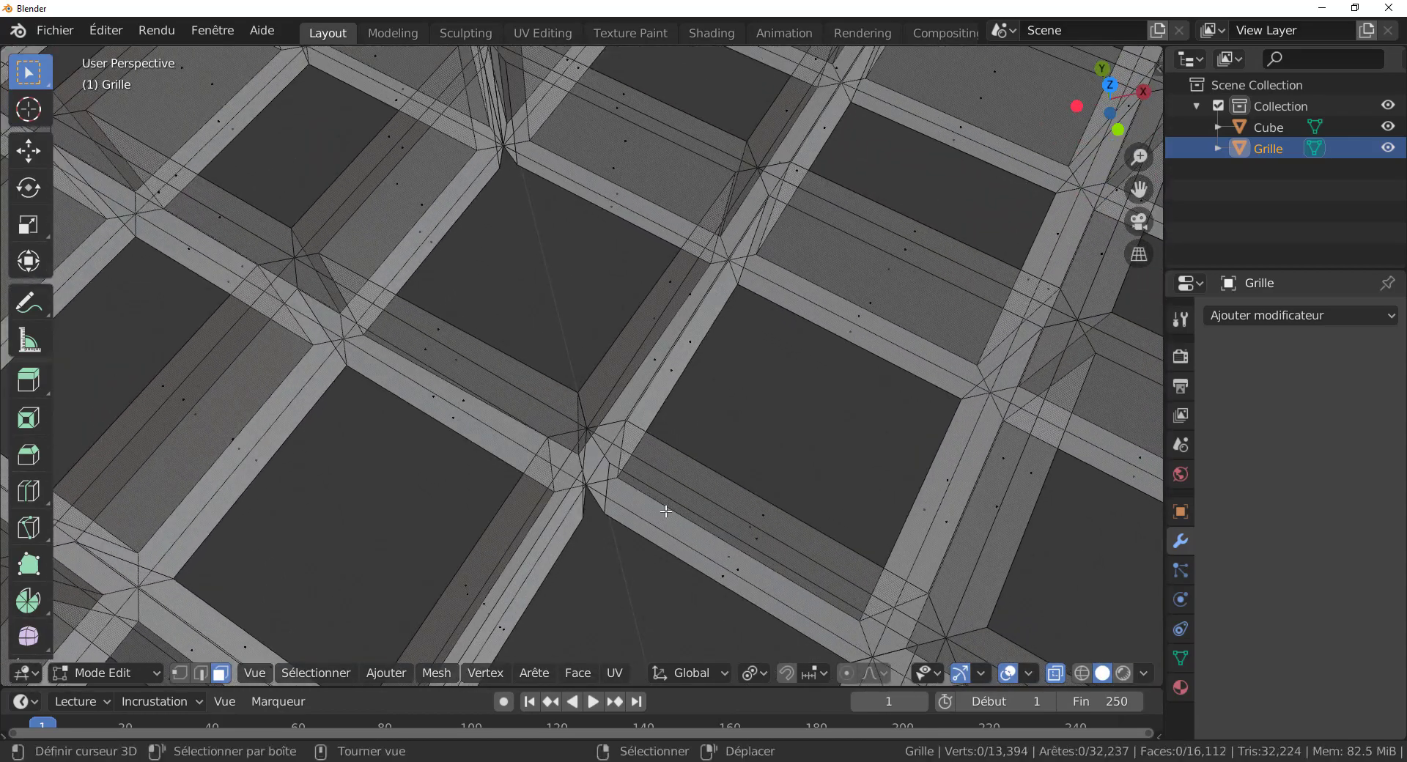
left_click(1057, 677)
middle_click_drag(774, 575, 648, 543)
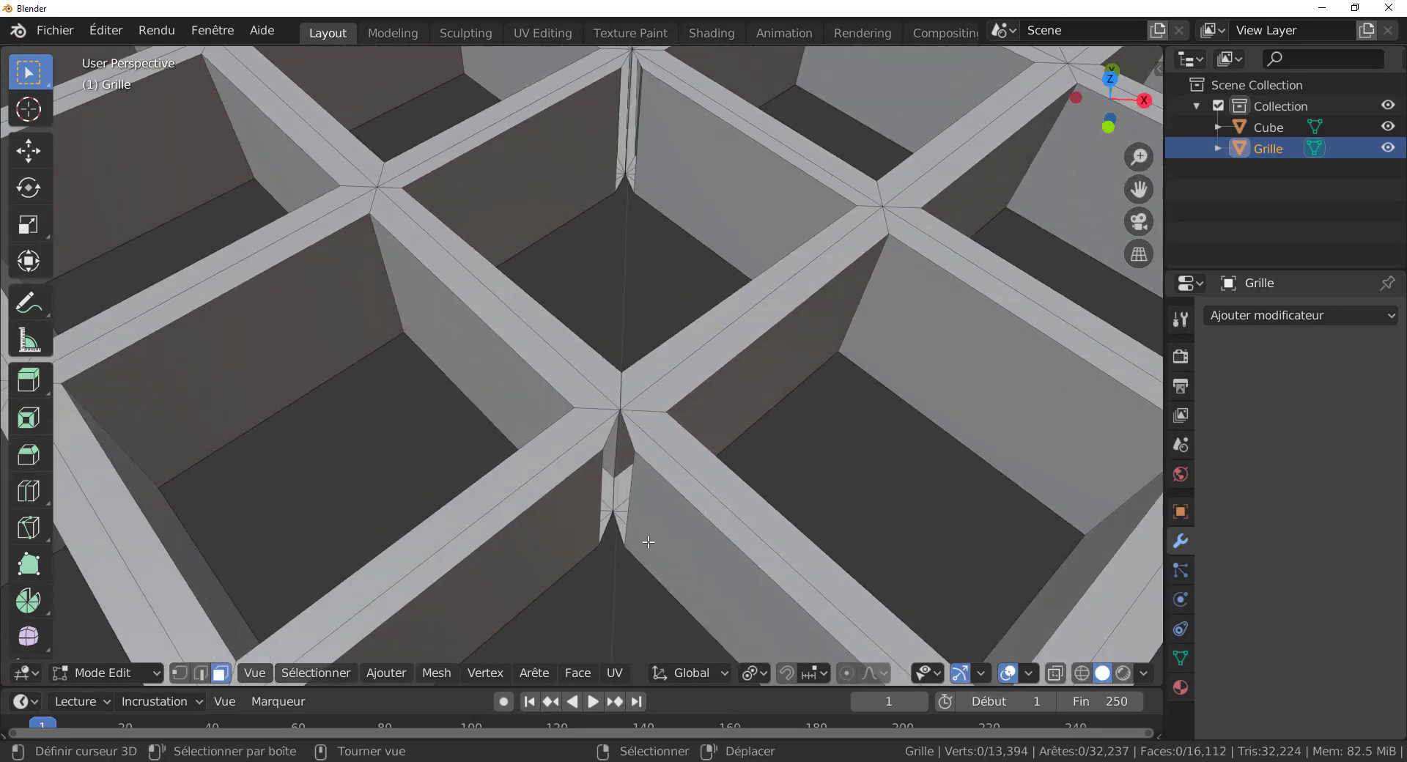
In edge selection mode, try bridging the two vertical edges of the gap below the junction with Bridge Edge Loops.
left_click(636, 482)
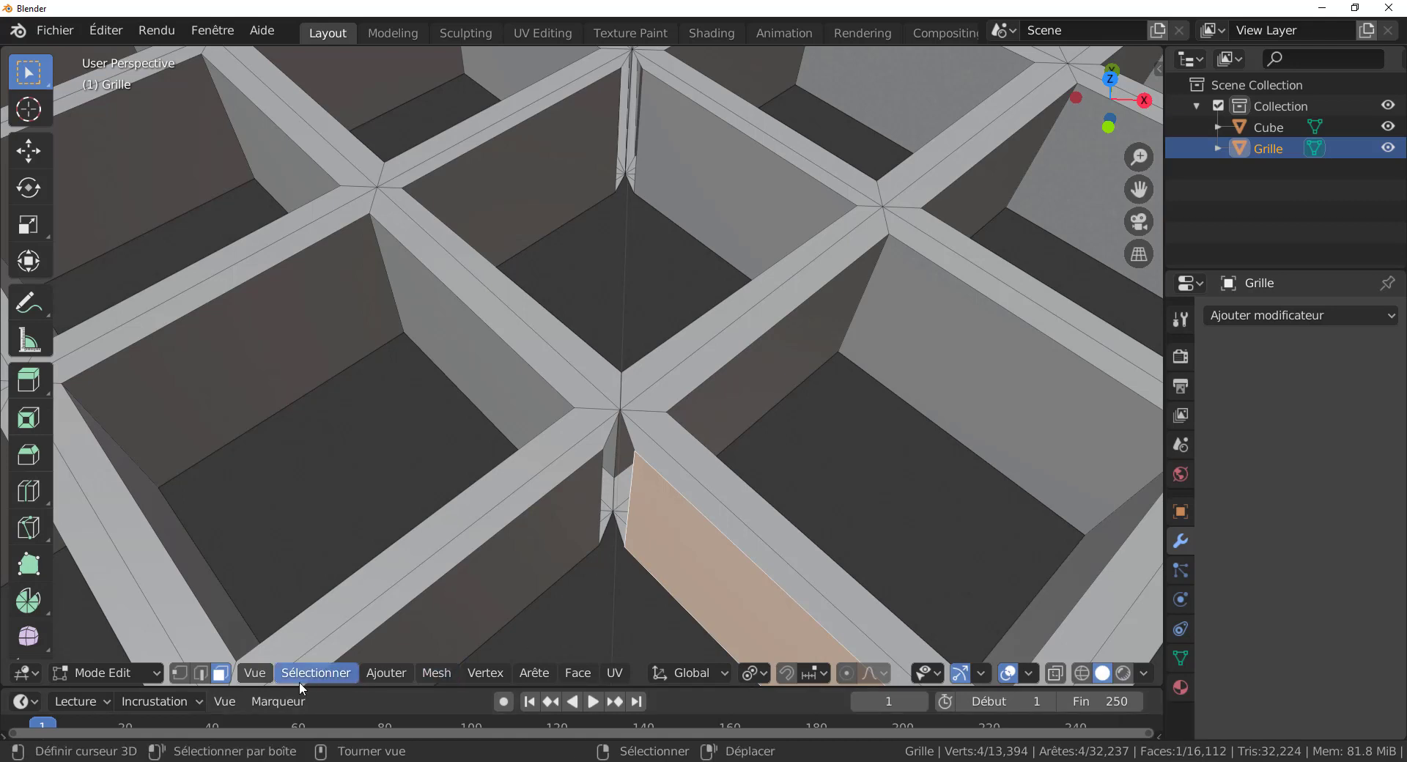
left_click(201, 672)
right_click(639, 495)
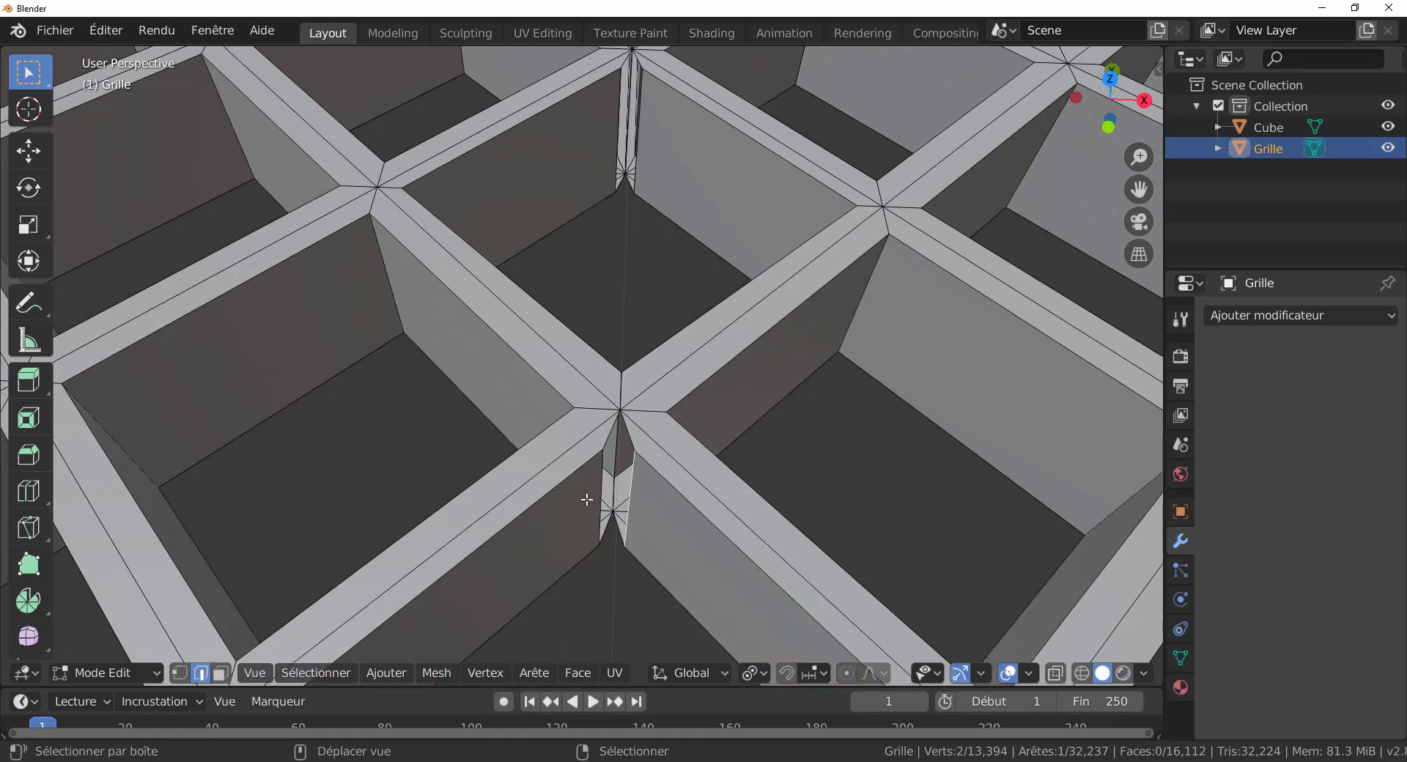
right_click(597, 492, "shift")
key("q")
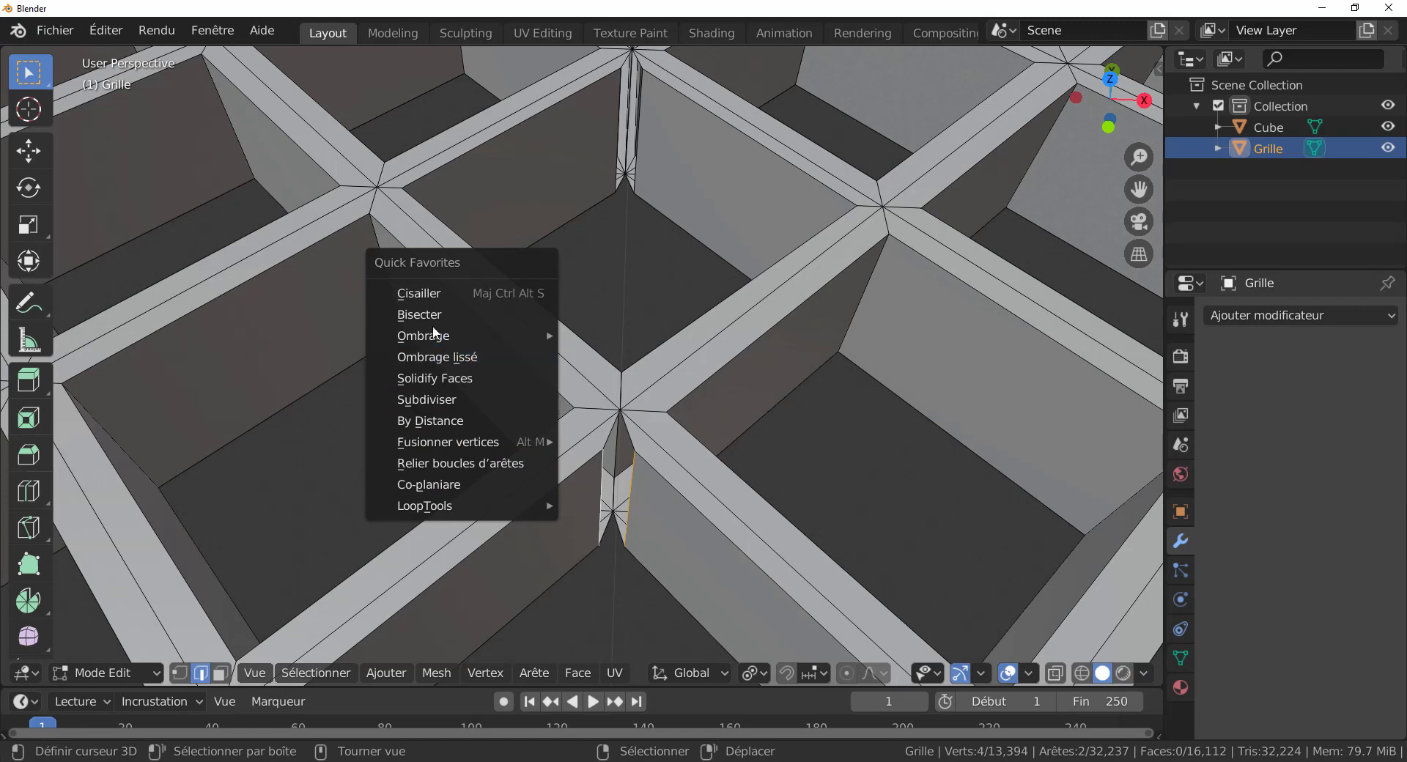
left_click(440, 463)
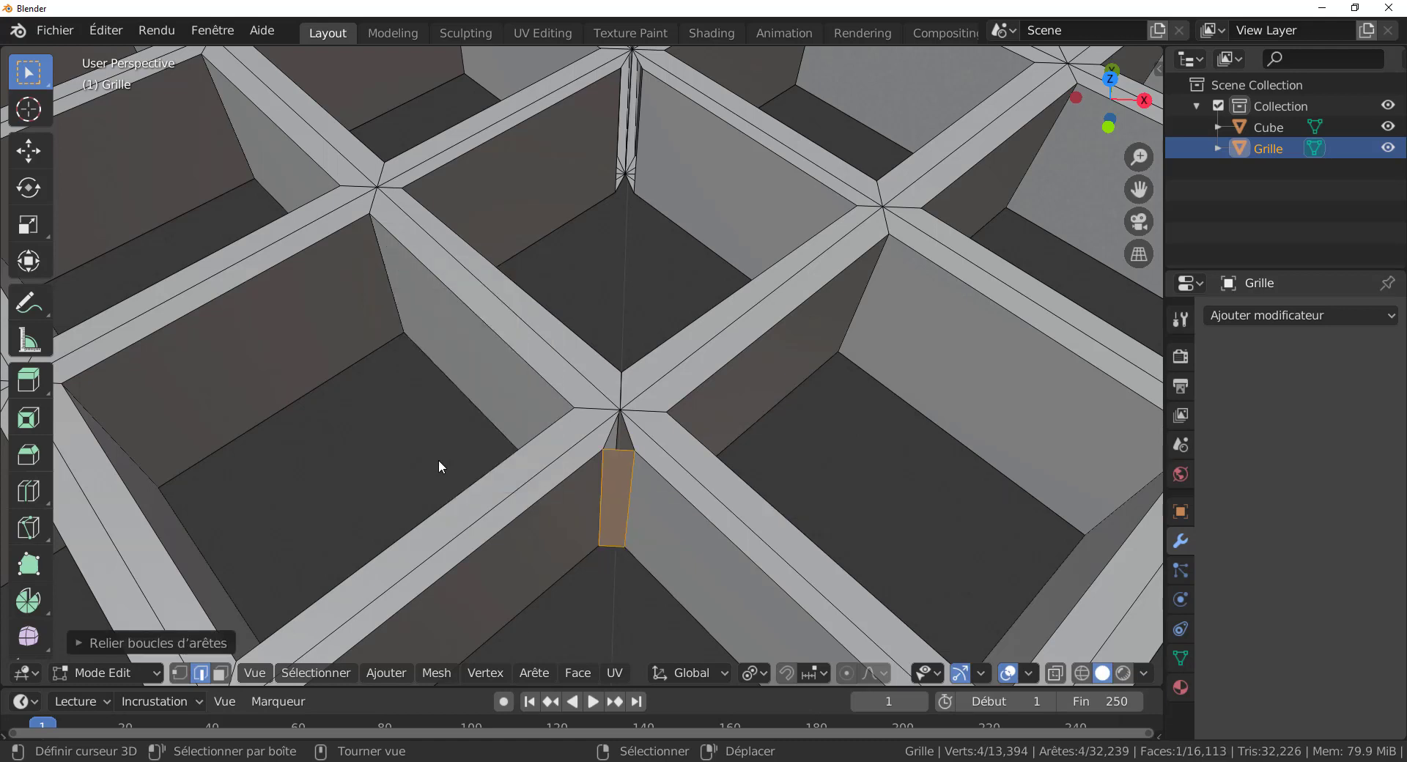
Try scaling an edge at the bridged gap, and undo back to before the two vertical edges were bridged.
right_click(607, 435)
right_click(628, 434, "shift")
middle_click_drag(625, 549, 629, 542)
key("ctrl+z")
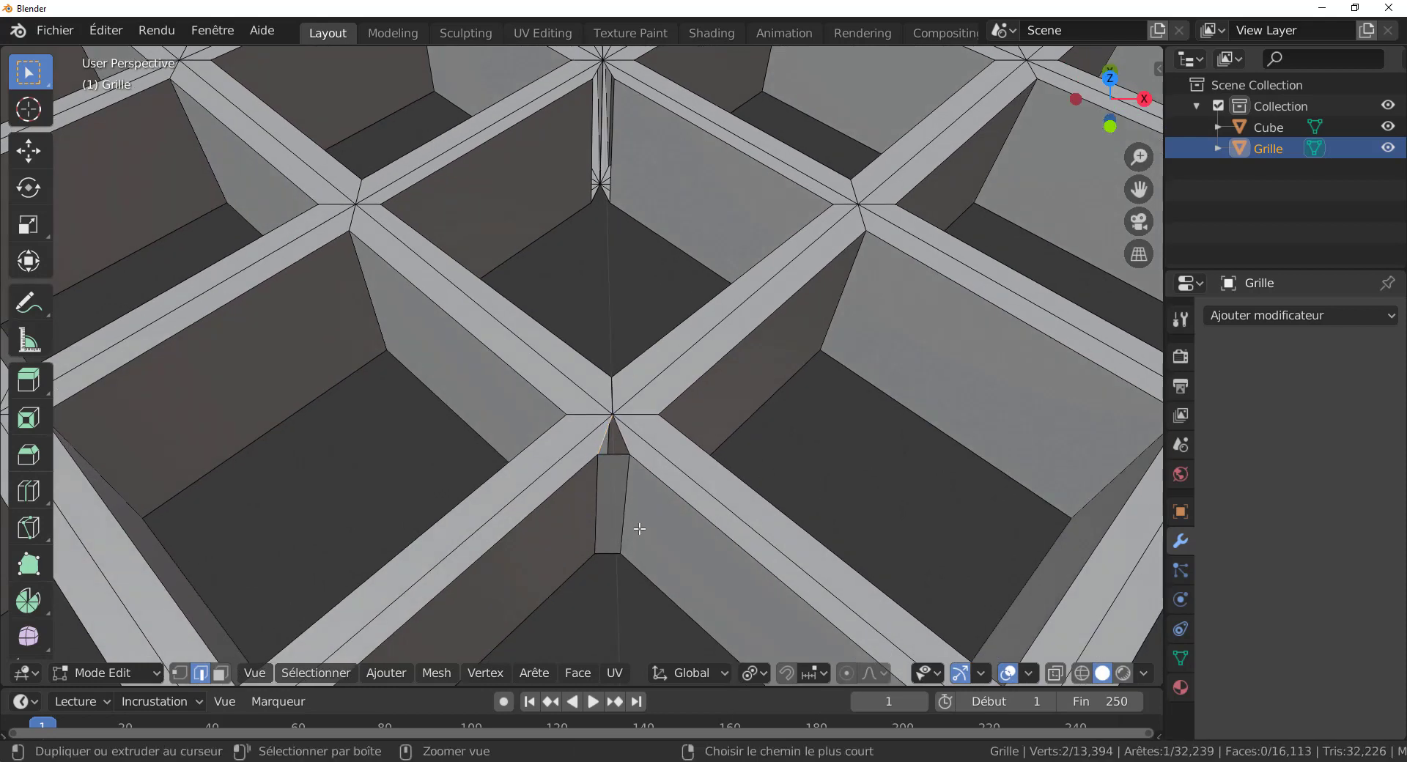
key("s")
right_click(640, 529)
key("ctrl+z")
key("ctrl+x")
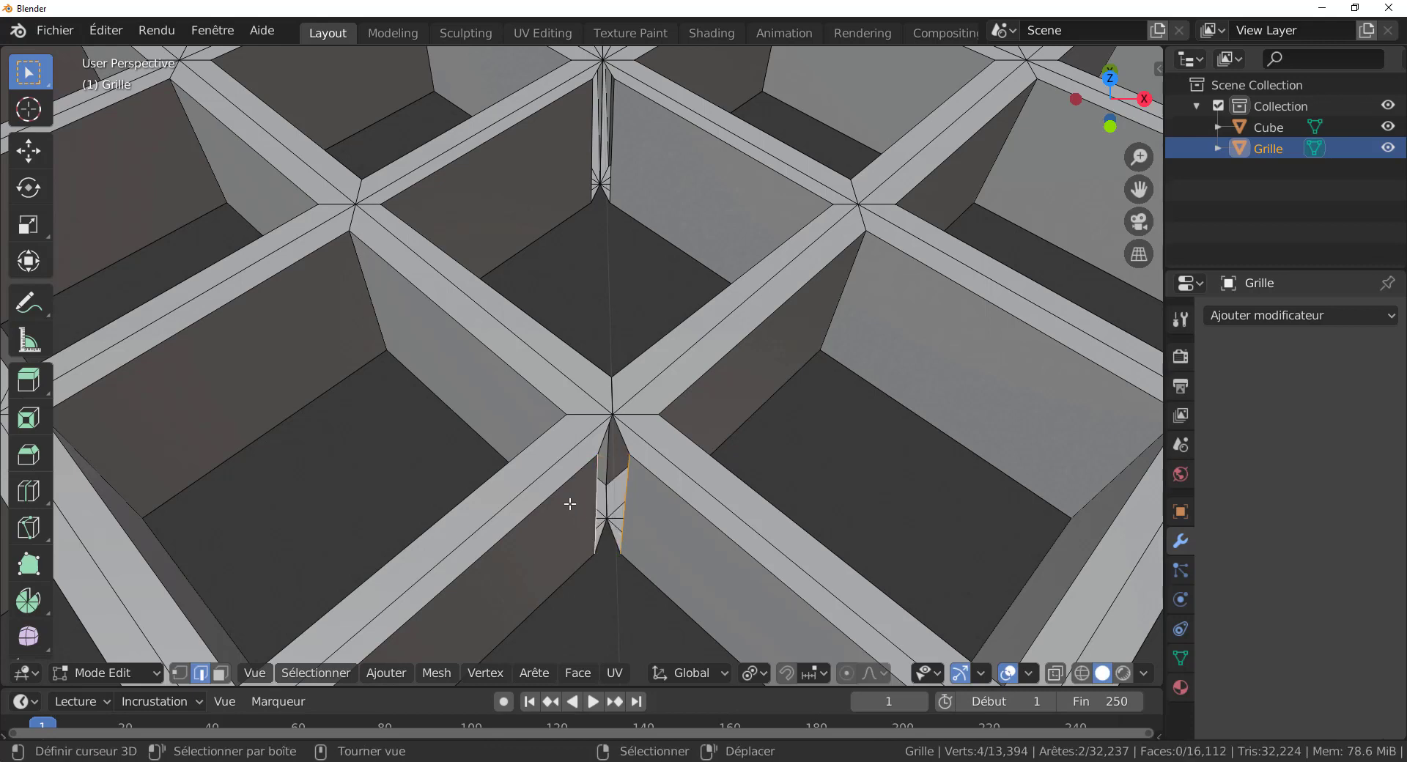
Try merging the two vertical gap edges at centre, and examine the gap from other angles.
key("m")
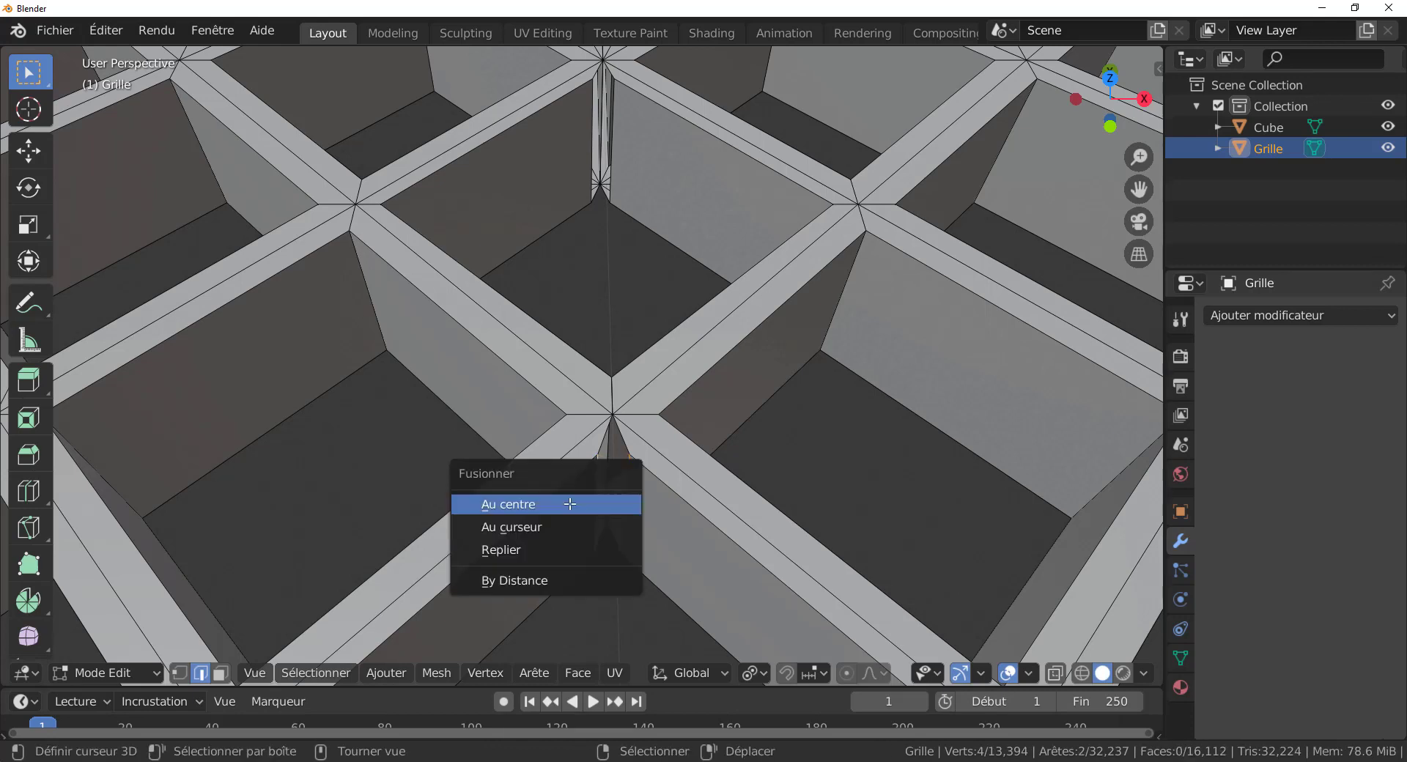
left_click(570, 504)
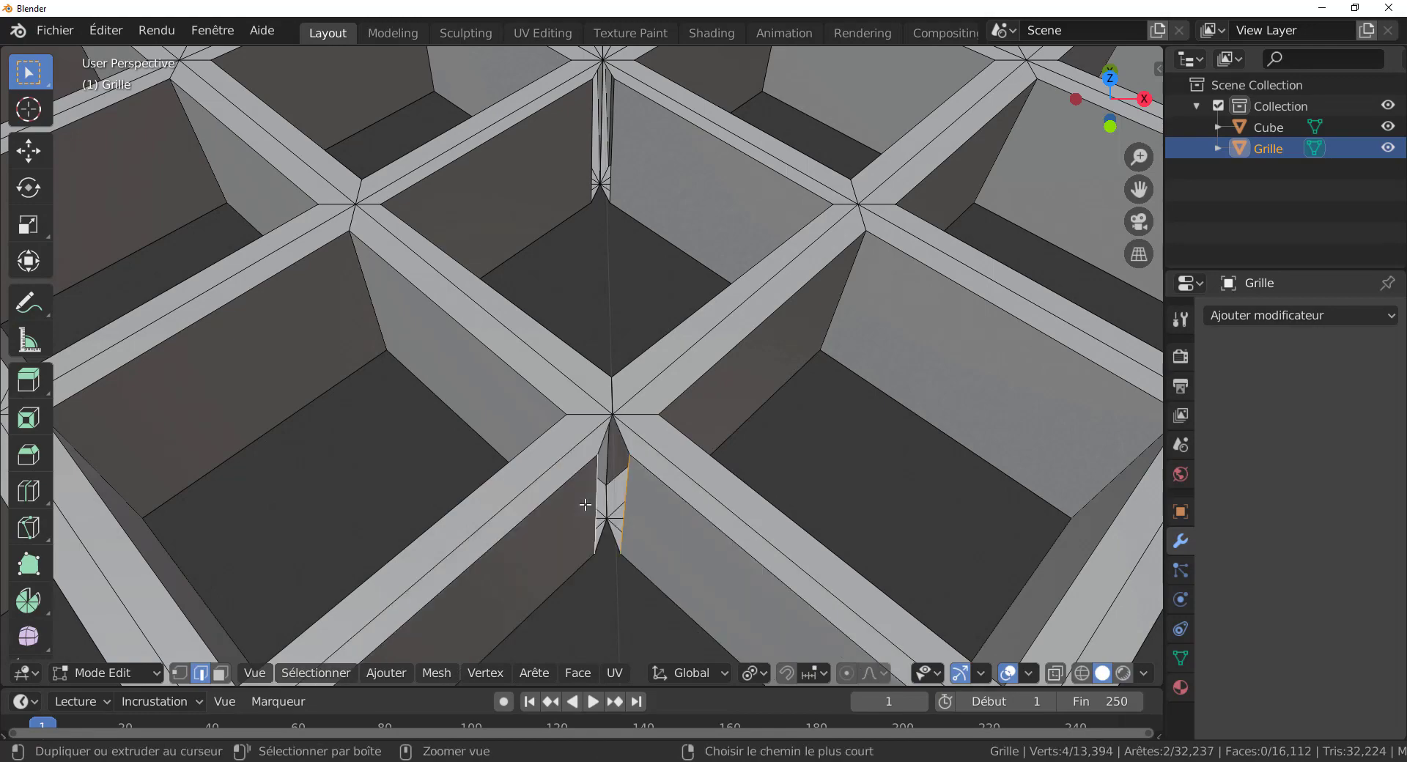
middle_click_drag(585, 504, 552, 493)
scroll(659, 469, "up", 3)
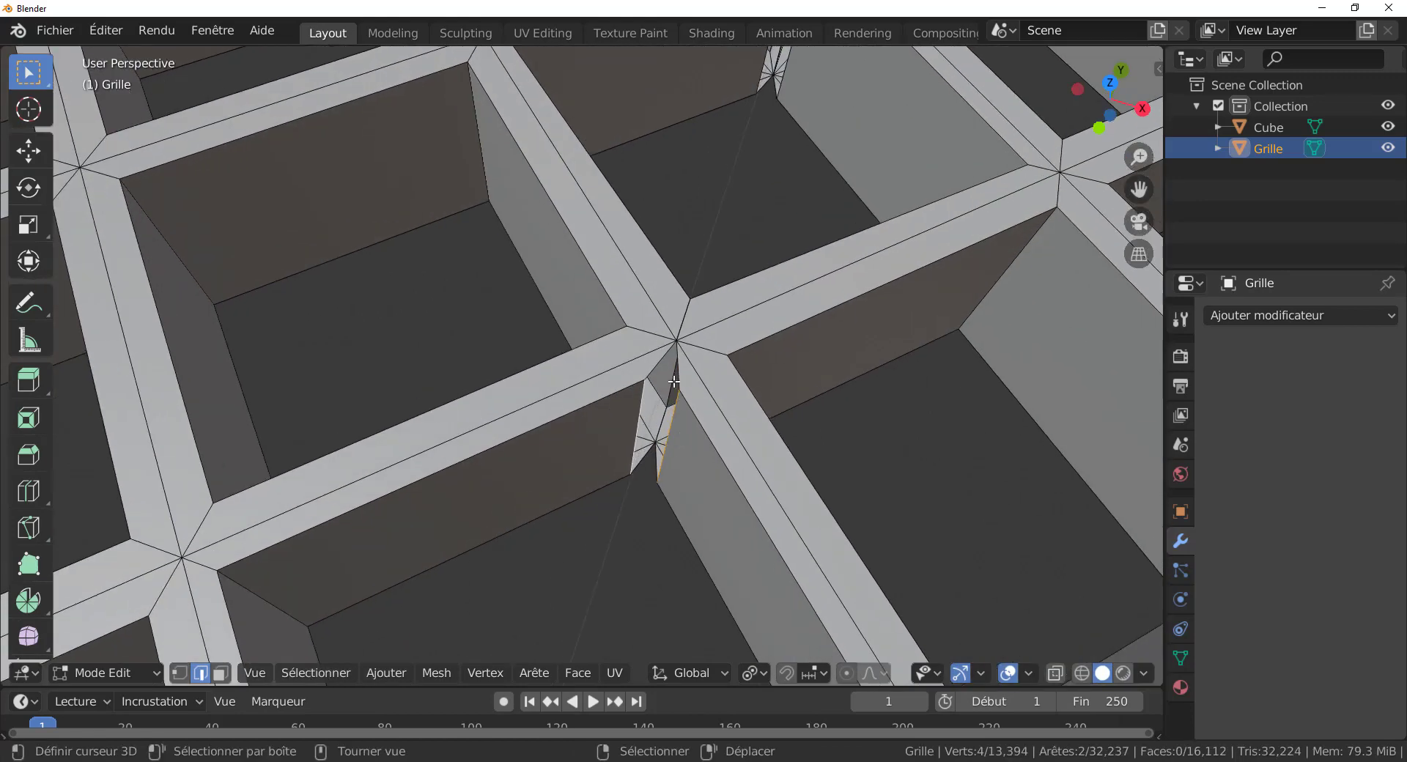
middle_click_drag(675, 424, 737, 438)
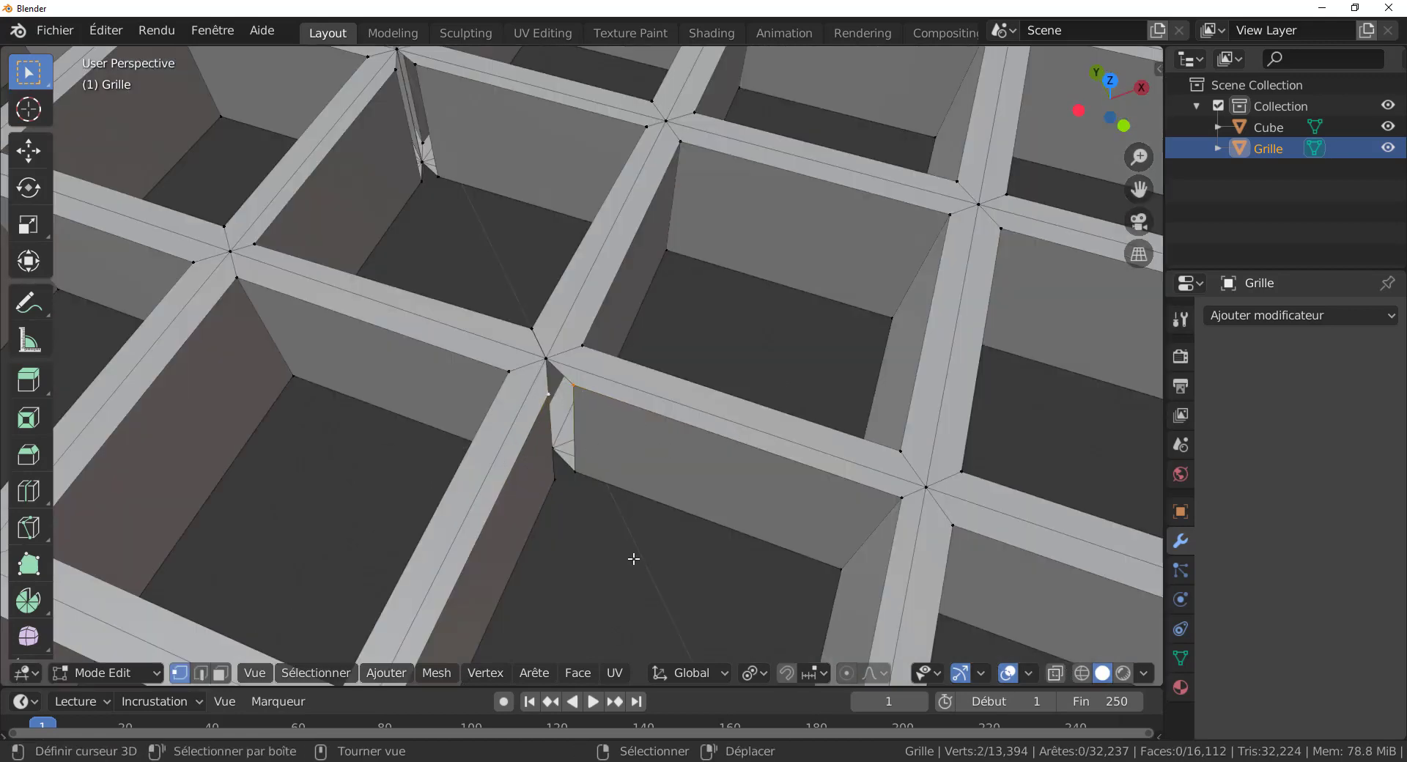
Examine the seam and the extent of the whole grille in the orthographic top view.
scroll(635, 546, "down", 3)
middle_click_drag(637, 528, 745, 553)
key("KP_5")
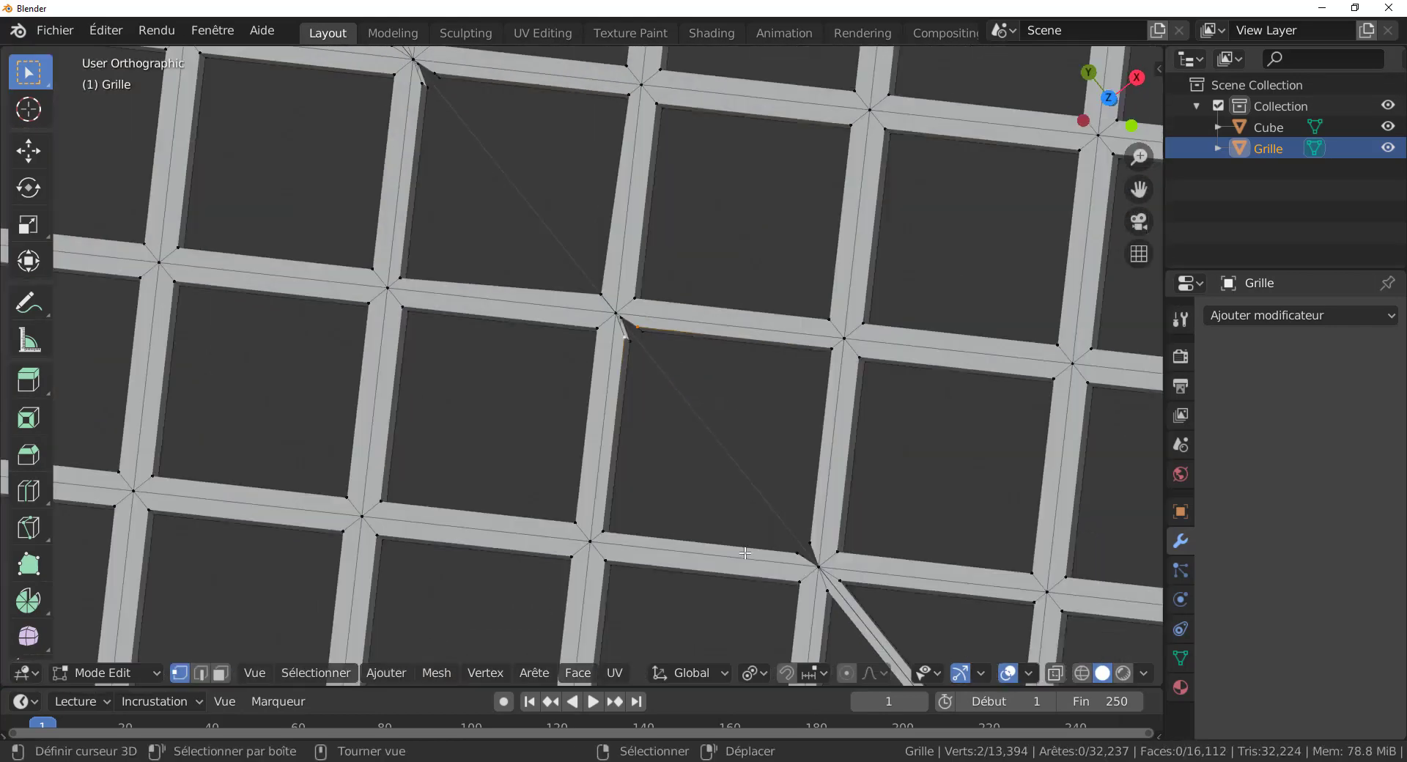
key("KP_1")
key("KP_7")
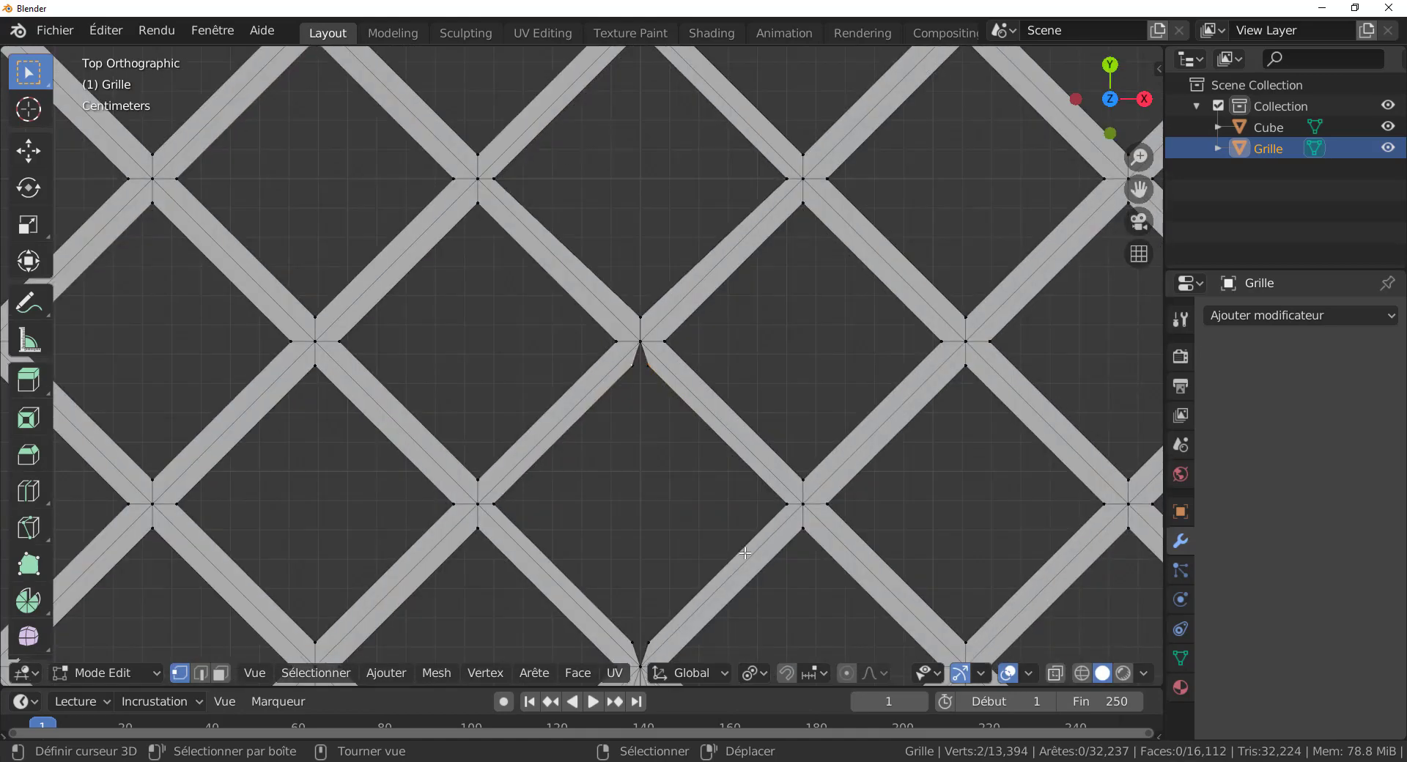
scroll(725, 548, "down", 7)
scroll(711, 454, "down", 1)
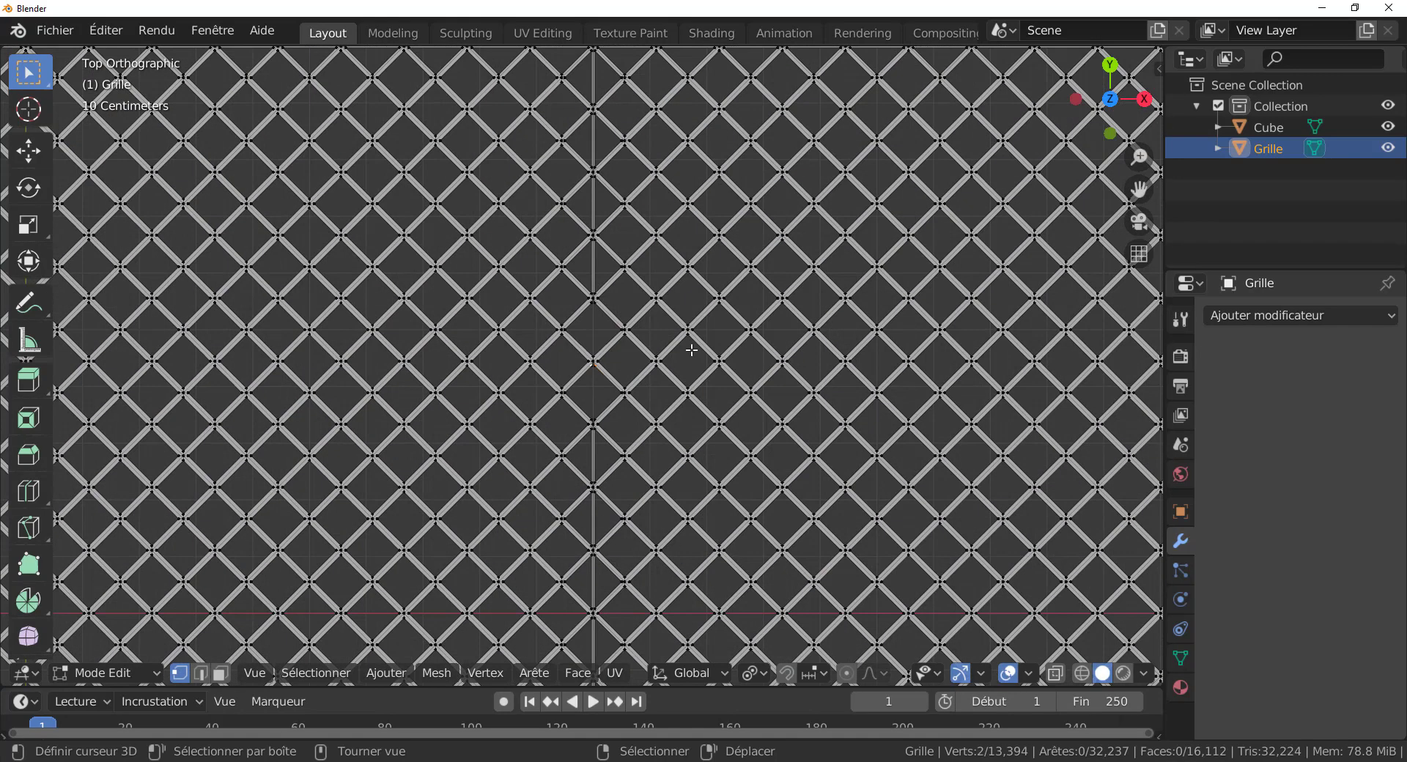
middle_click_drag(541, 460, 980, 526, "shift")
scroll(563, 364, "down", 2)
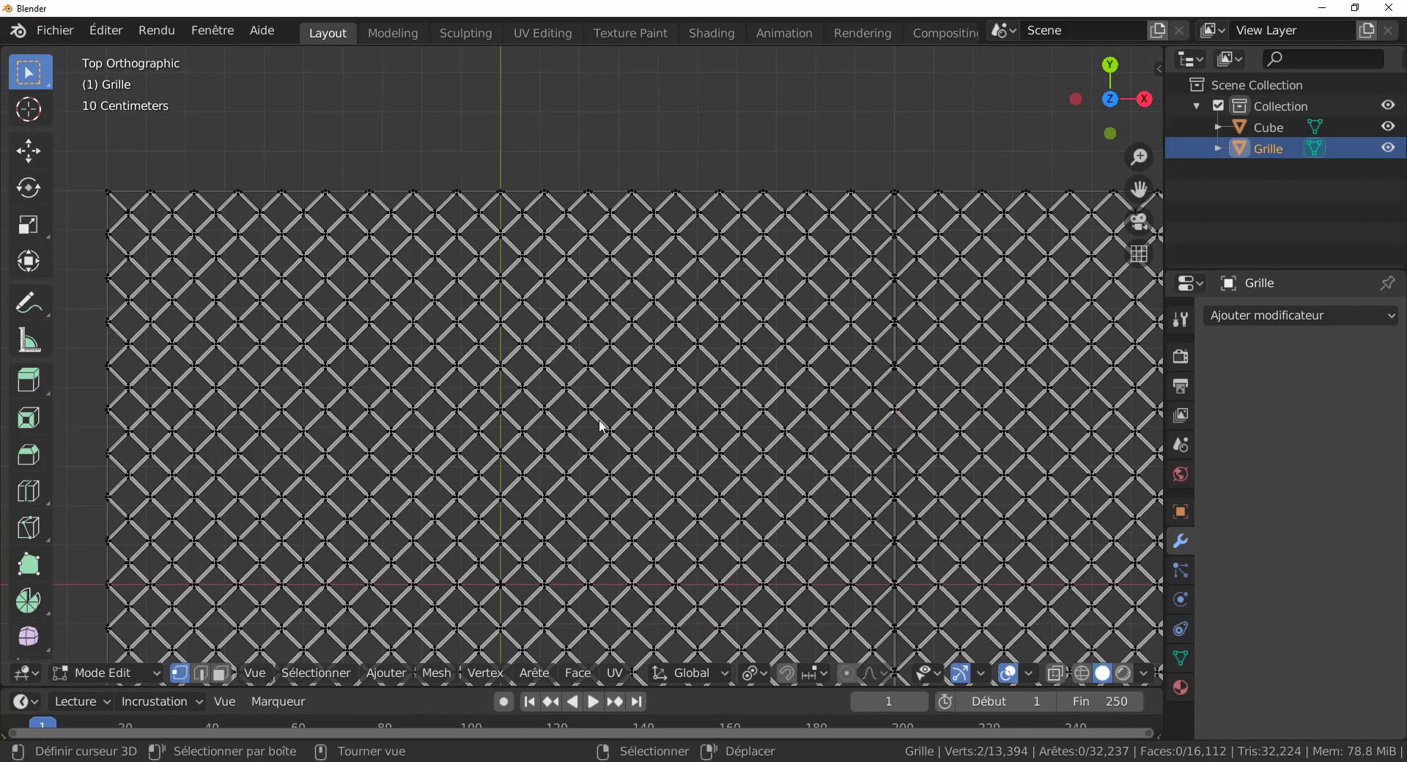
Return to Object Mode and look over the whole grille in perspective.
key("Tab")
middle_click_drag(600, 425, 569, 330)
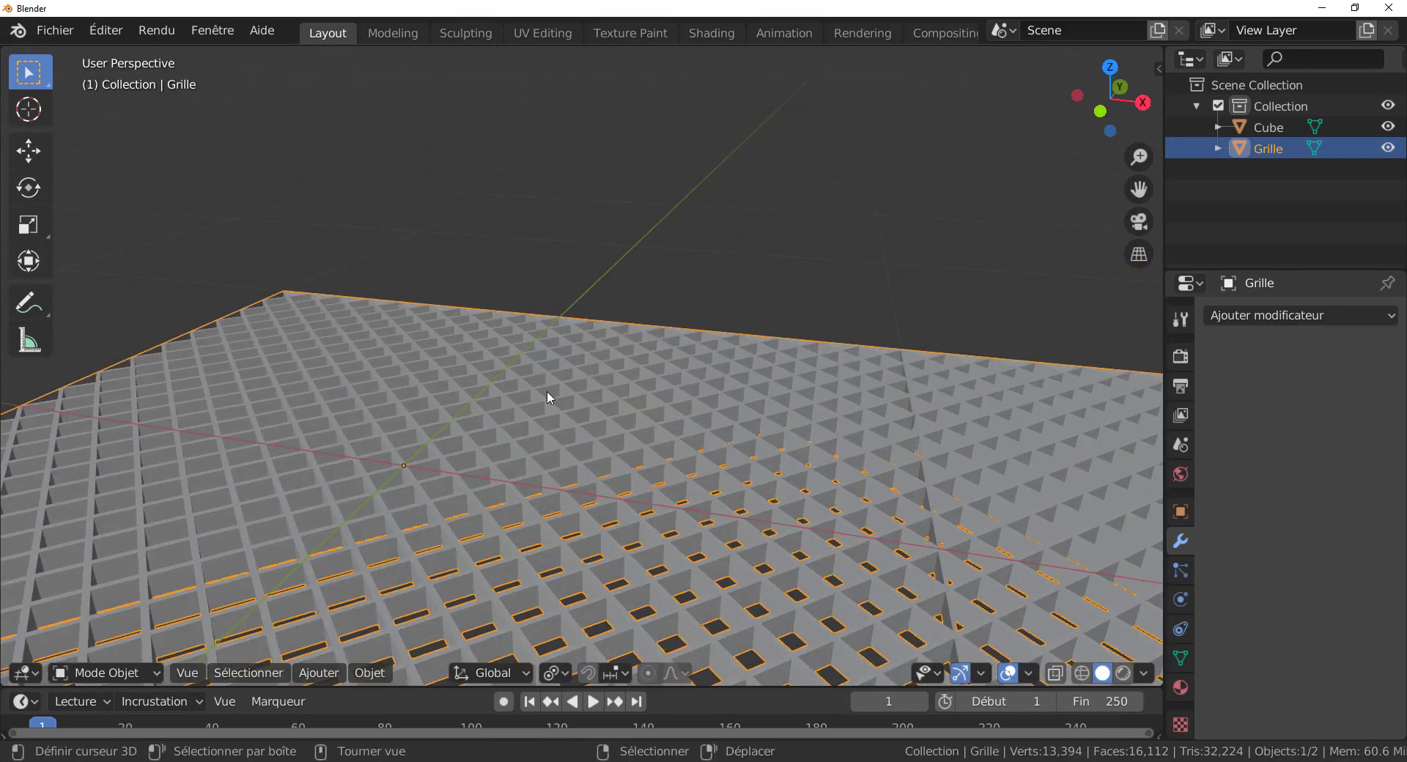
middle_click_drag(550, 395, 619, 389)
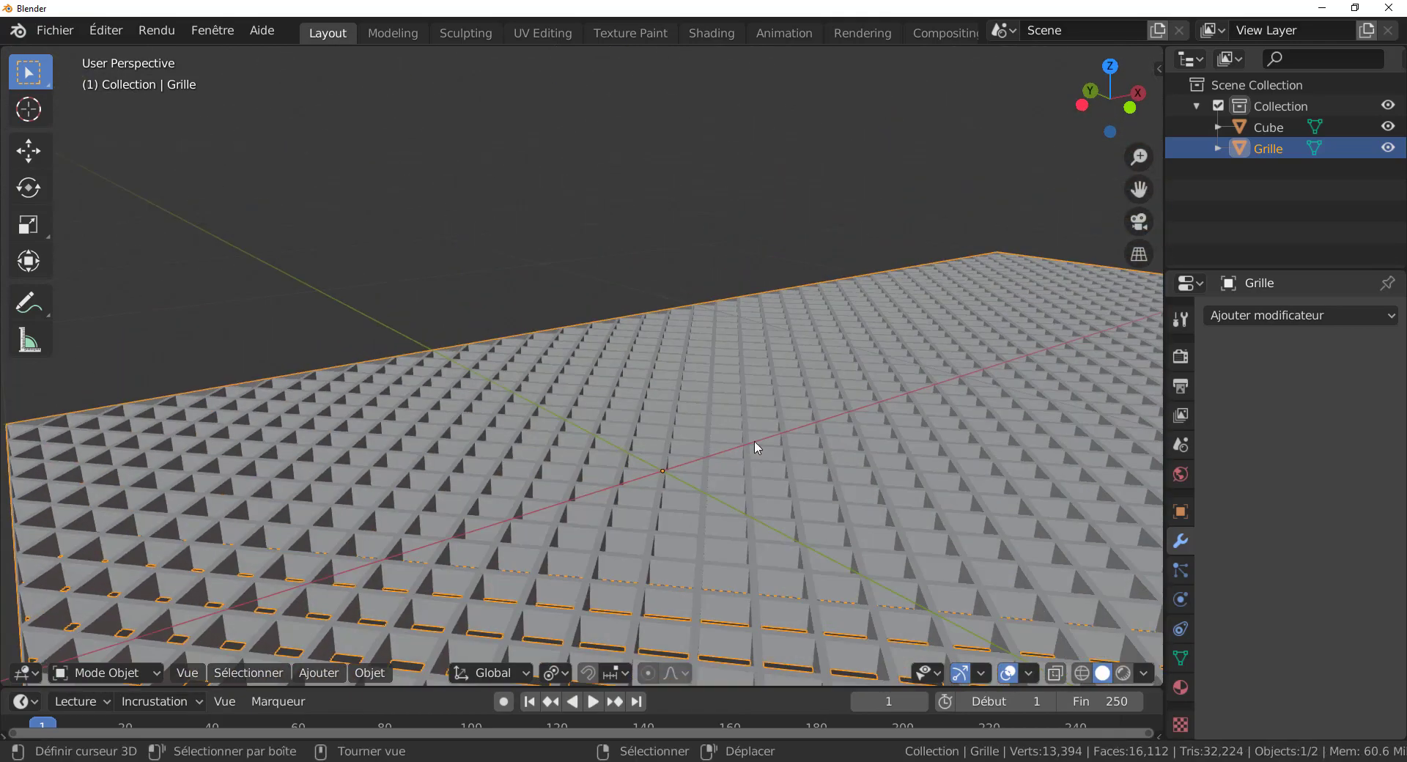
Switch the Workbench lighting to MatCap with a swirled grey metallic sphere, and display the grille in Rendered viewport shading.
left_click(1179, 356)
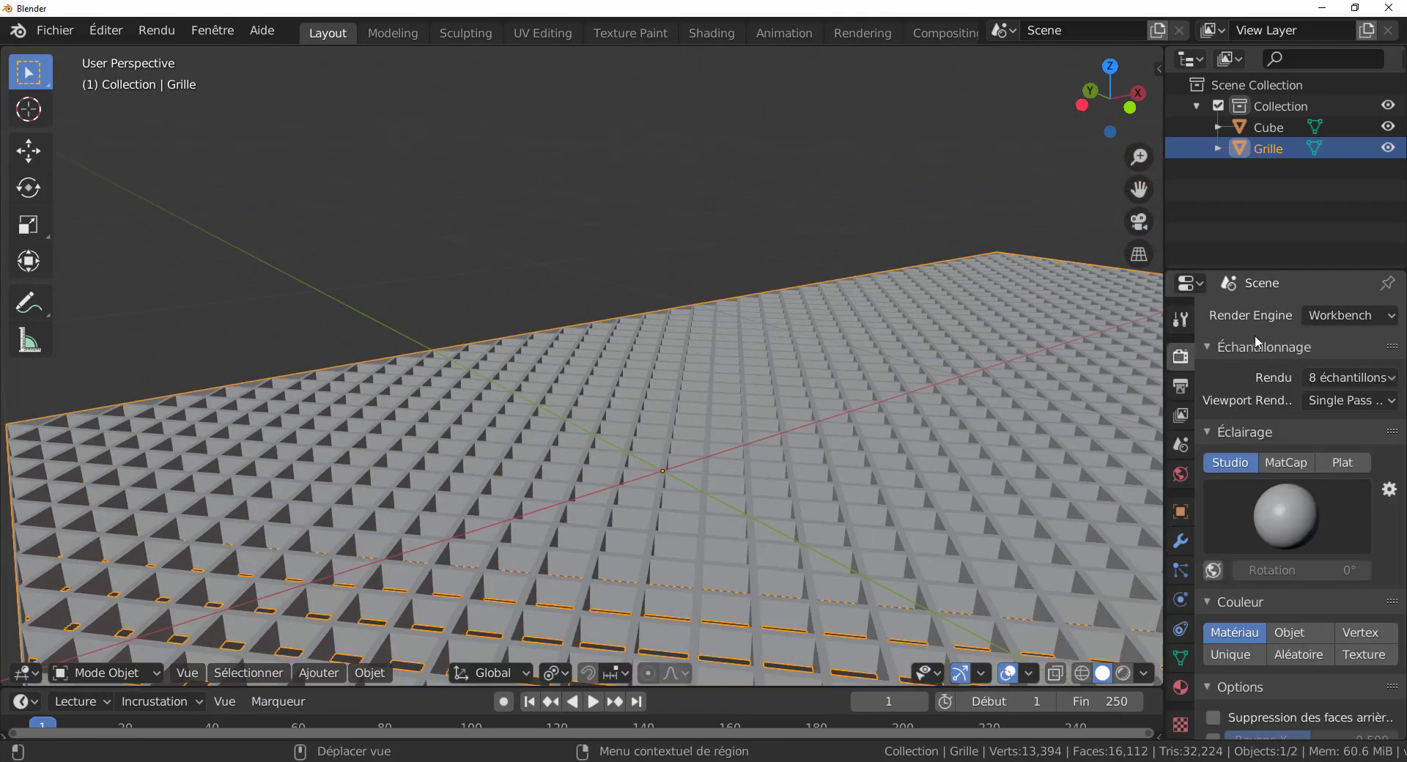
left_click(1290, 520)
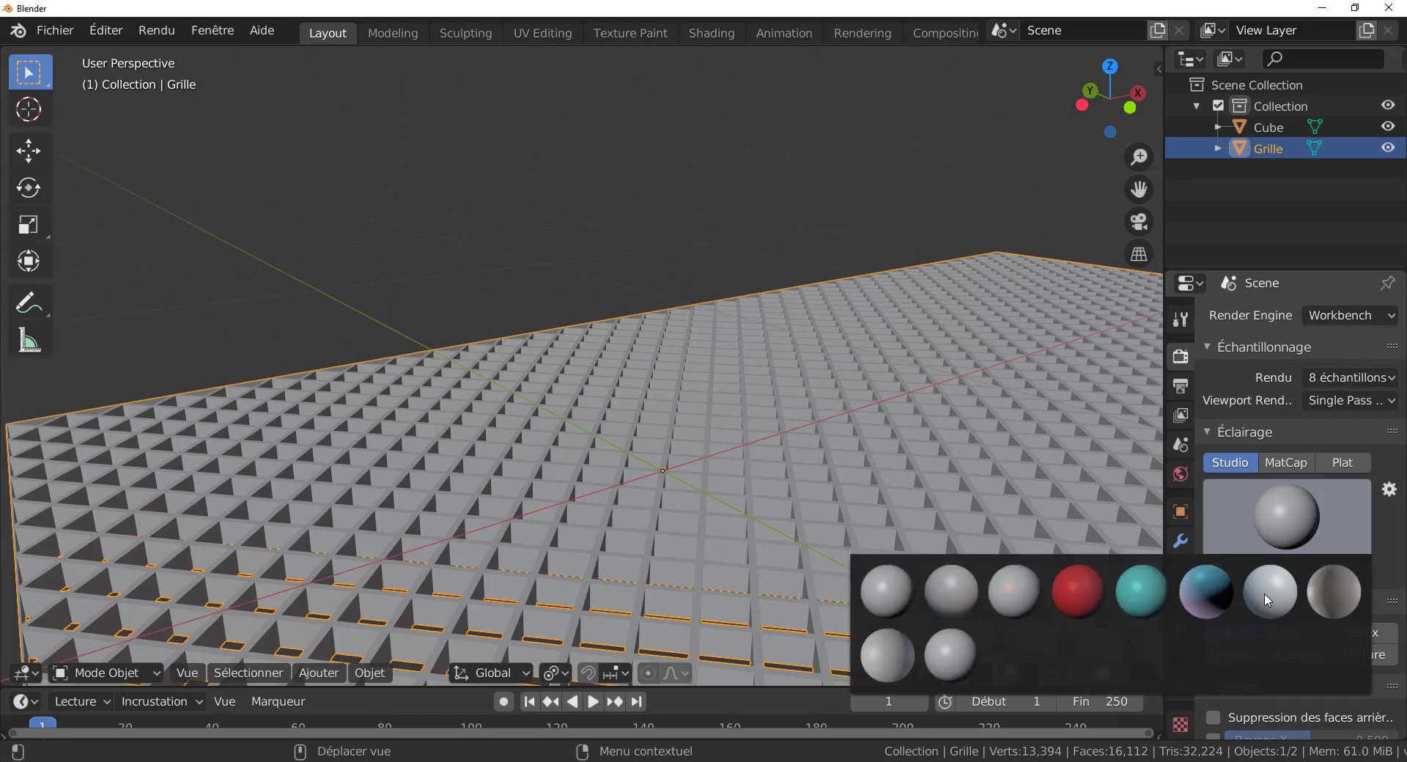
left_click(1282, 463)
left_click(1287, 542)
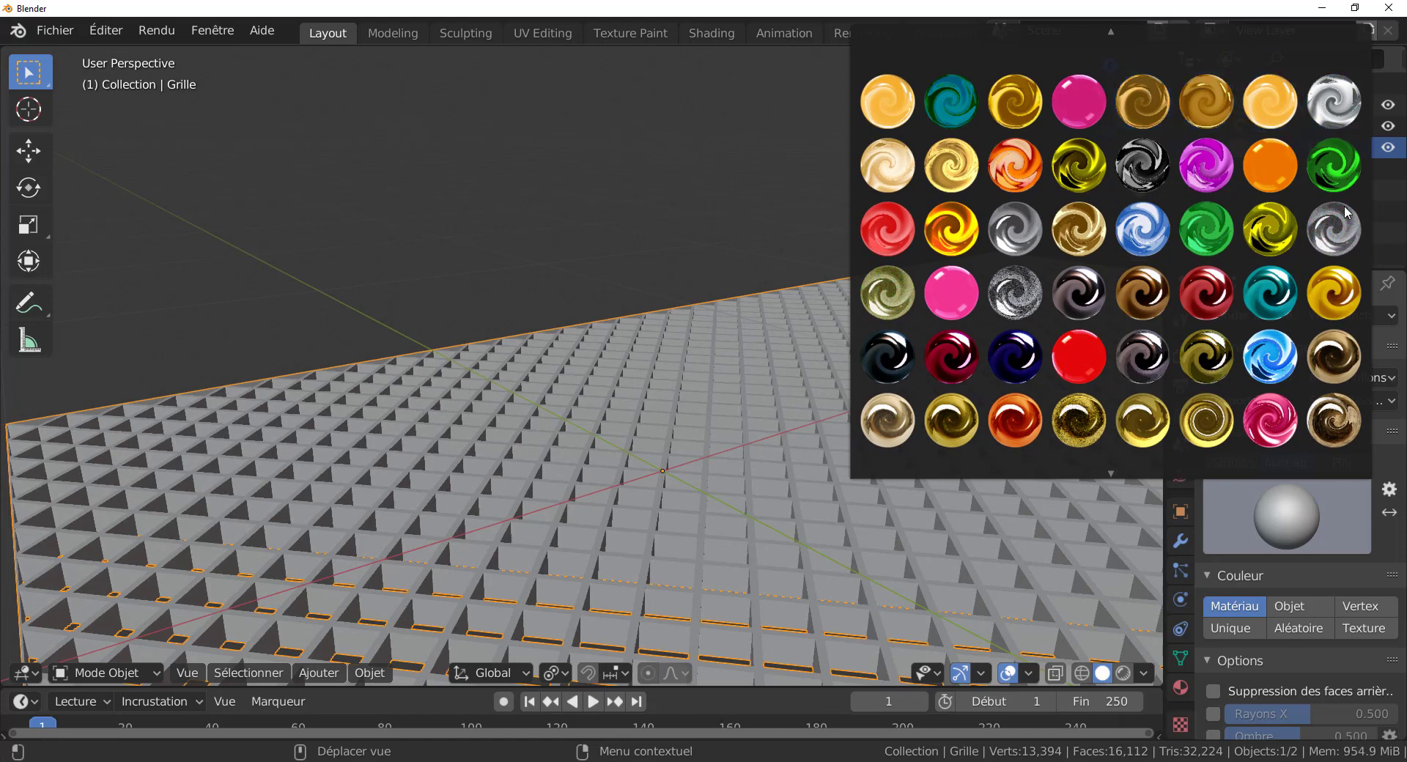
left_click(1343, 231)
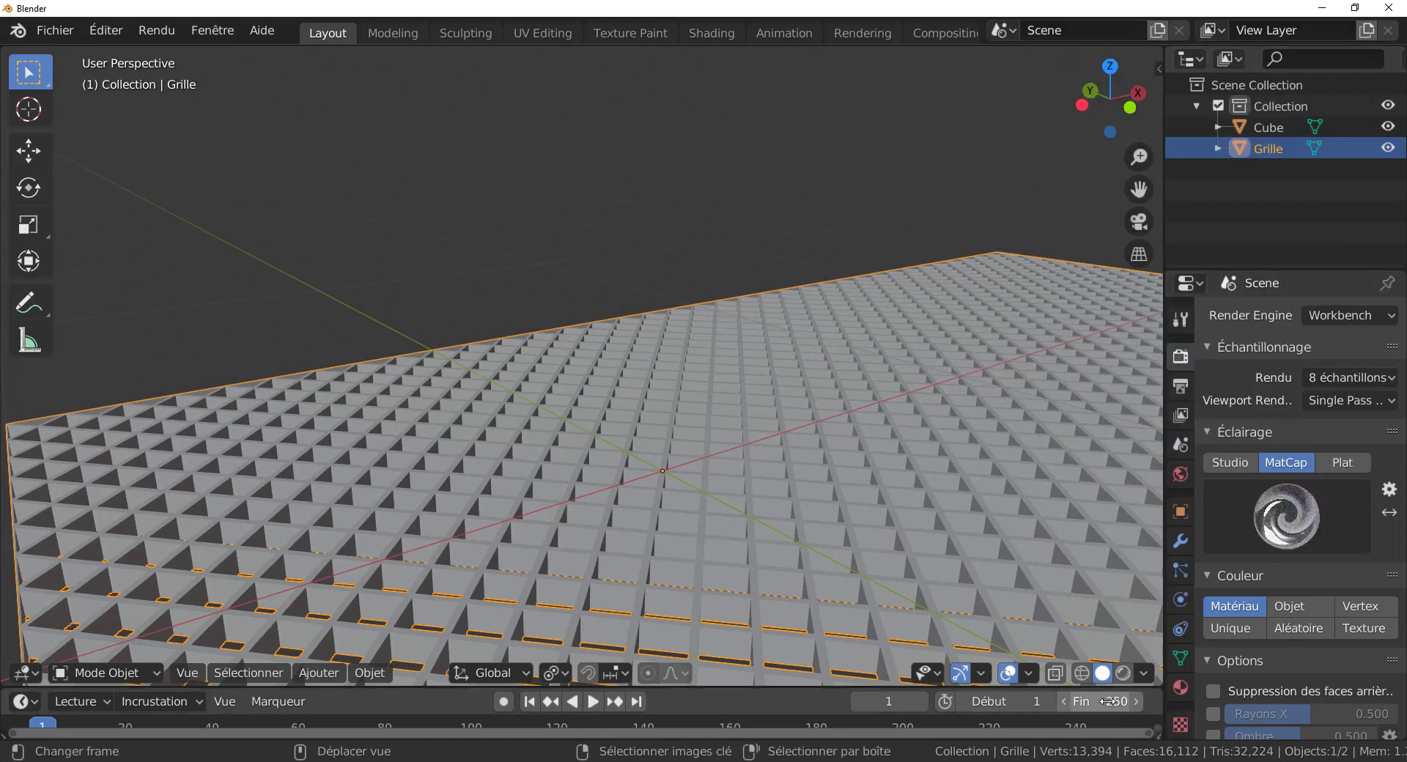
left_click(1123, 676)
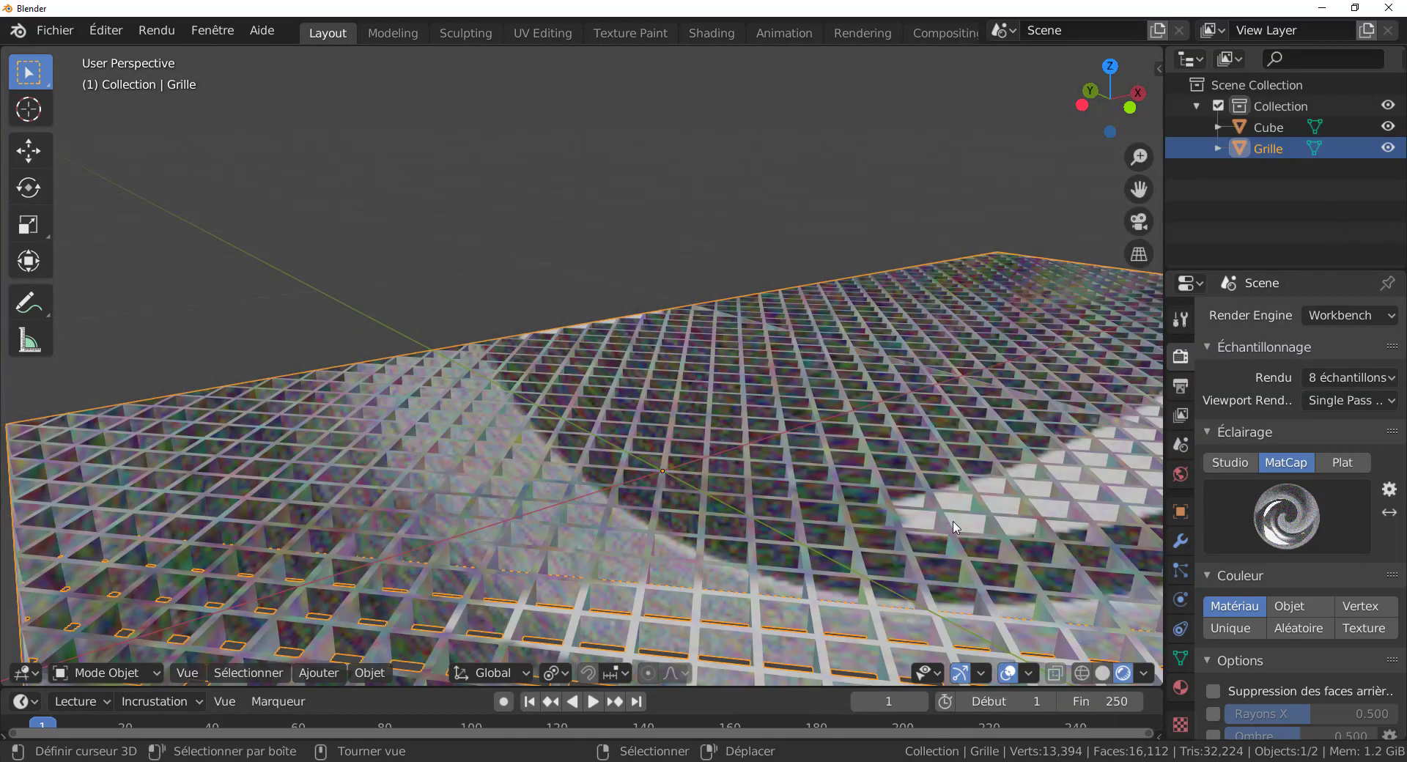
Change the MatCap to the glossy dark grey sphere and look over the whole grille from farther away.
left_click(1291, 482)
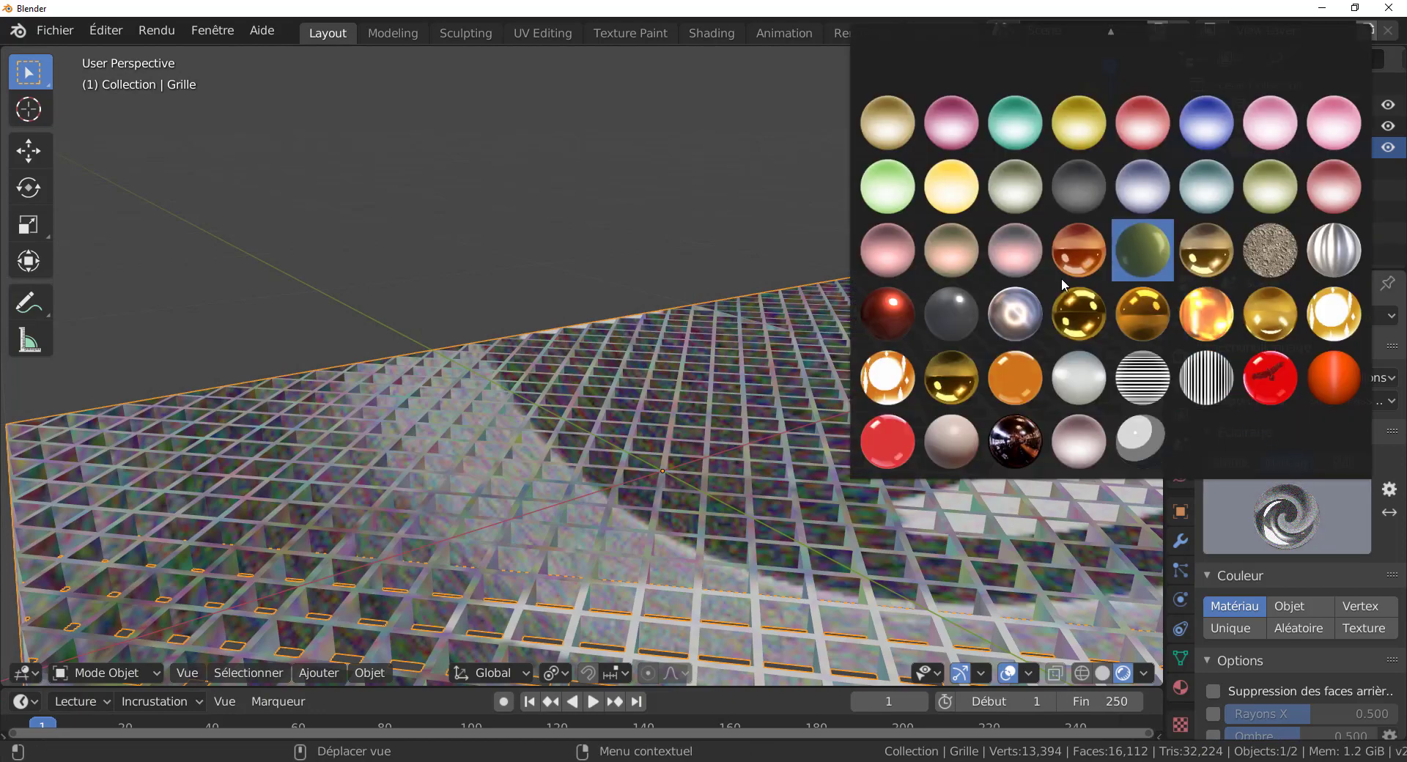
left_click(960, 315)
scroll(838, 427, "down", 2)
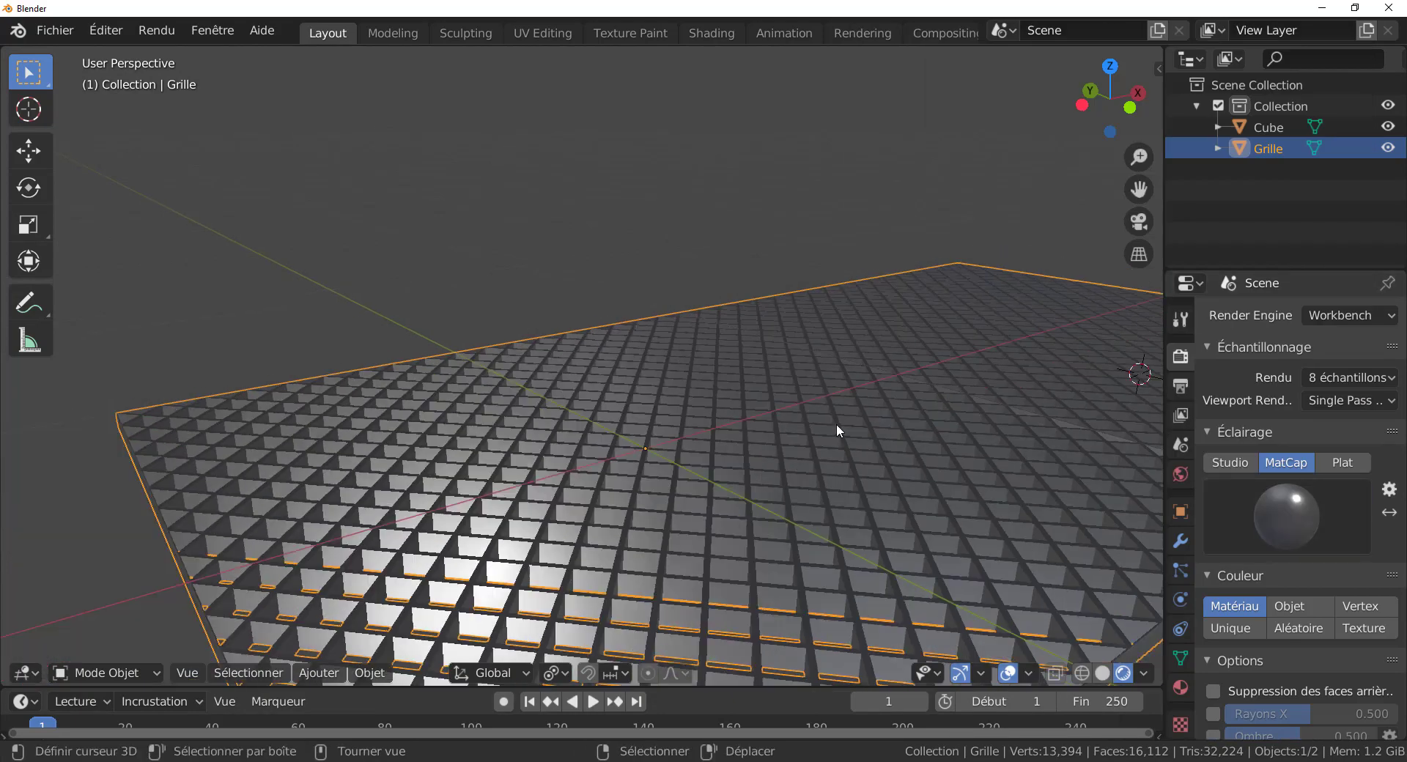
middle_click_drag(837, 428, 789, 428)
key("Tab")
key("Tab")
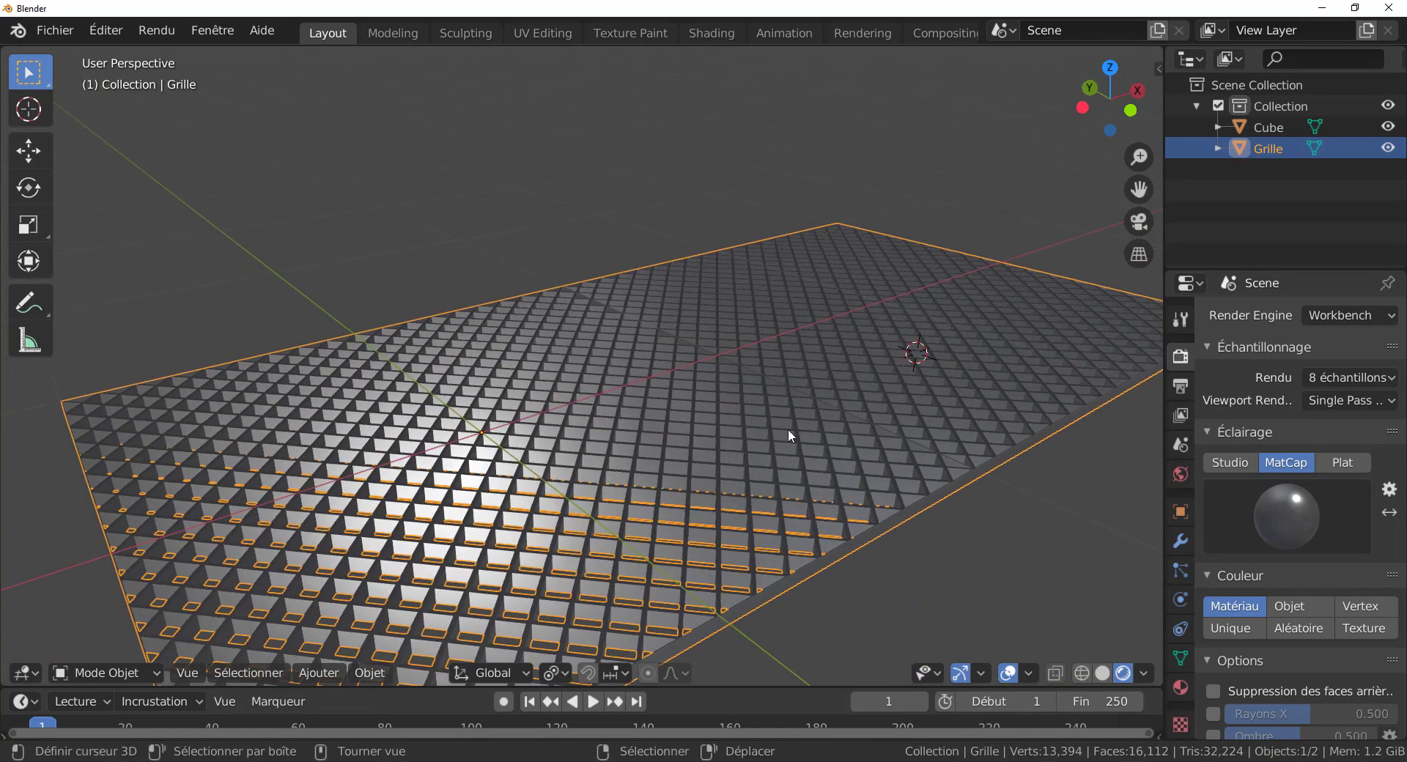